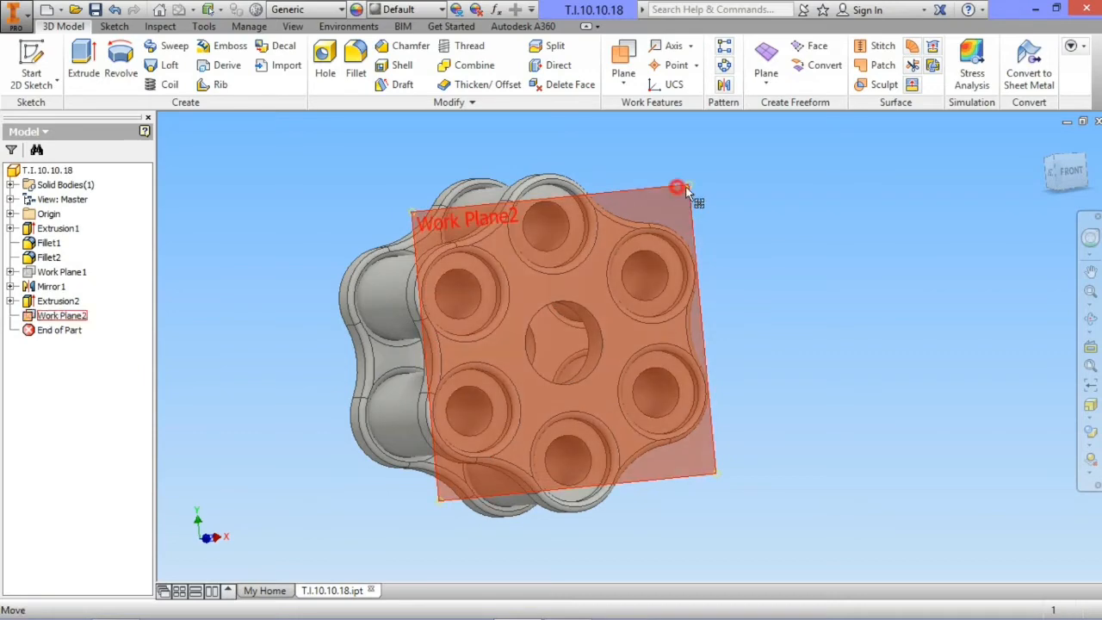
- Start a sketch on the work plane at the part's front face and project the edge of the central hole
click(644, 306)
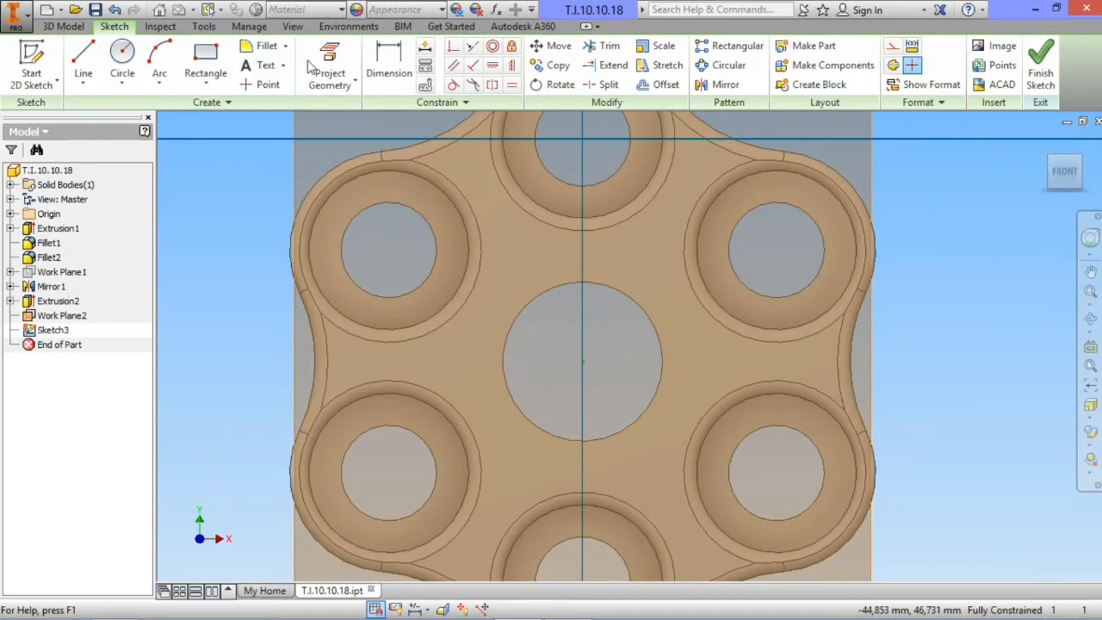
click(330, 73)
click(554, 297)
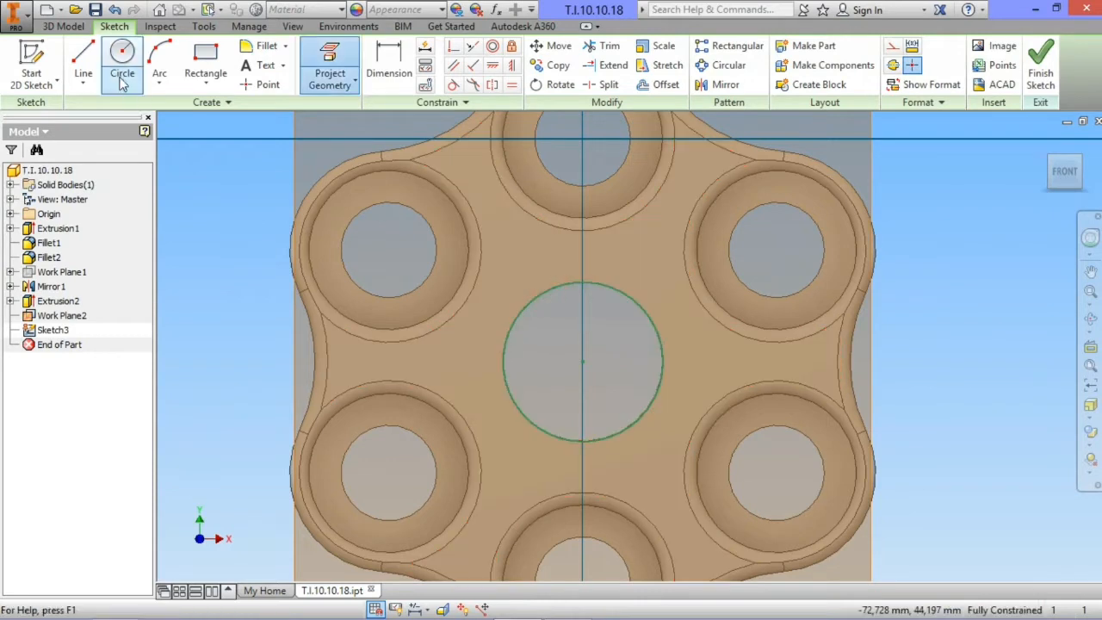
- Draw a 35 mm diameter circle concentric with the central hole
click(123, 60)
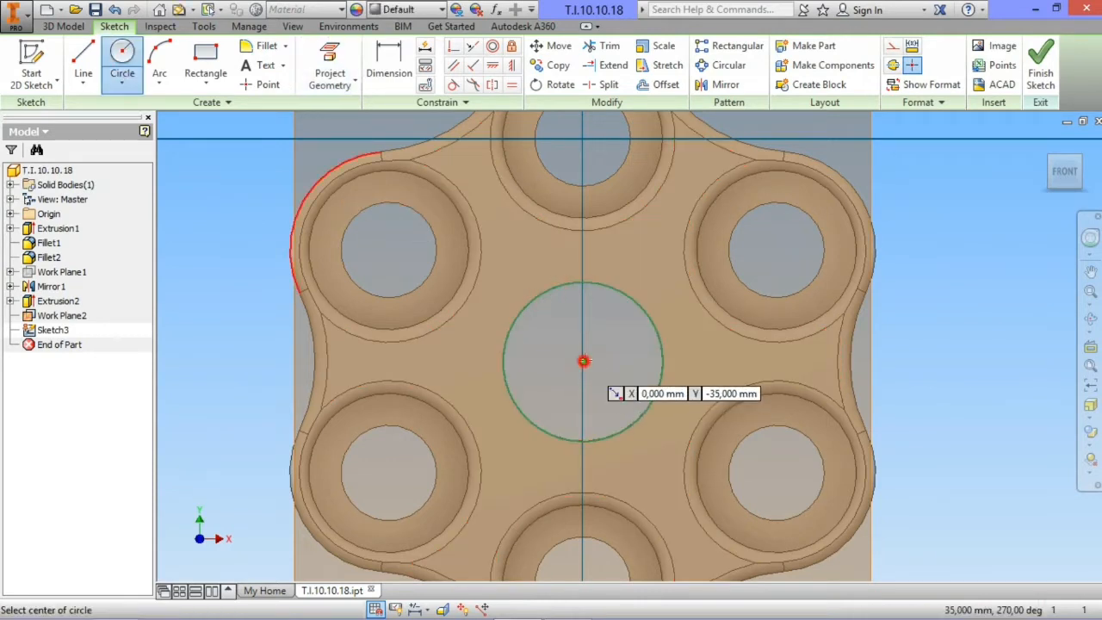
click(583, 361)
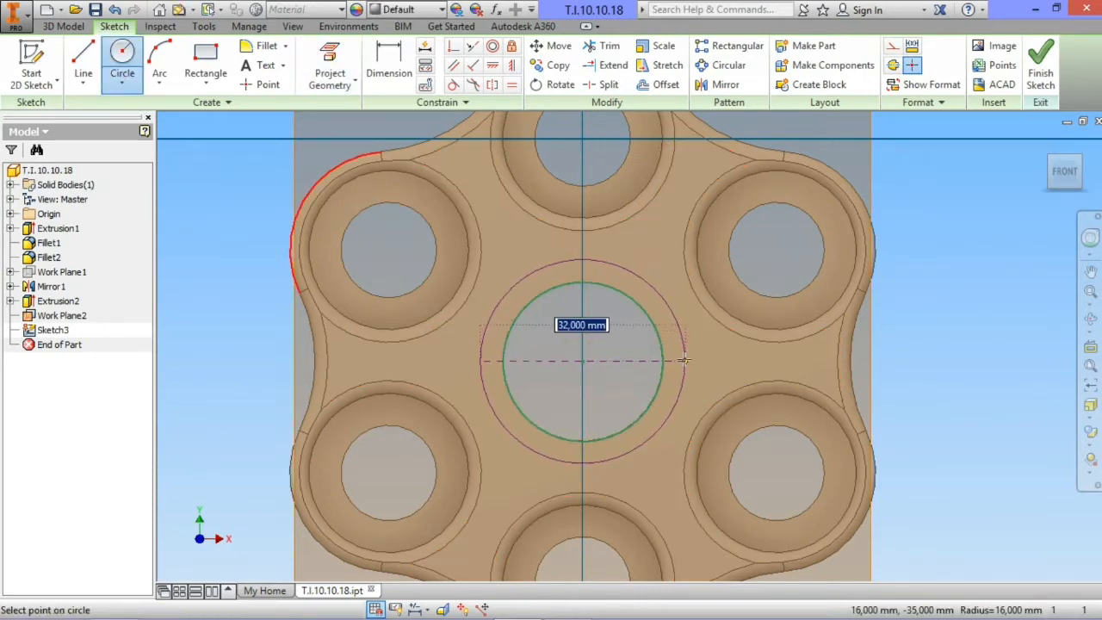
key(Return)
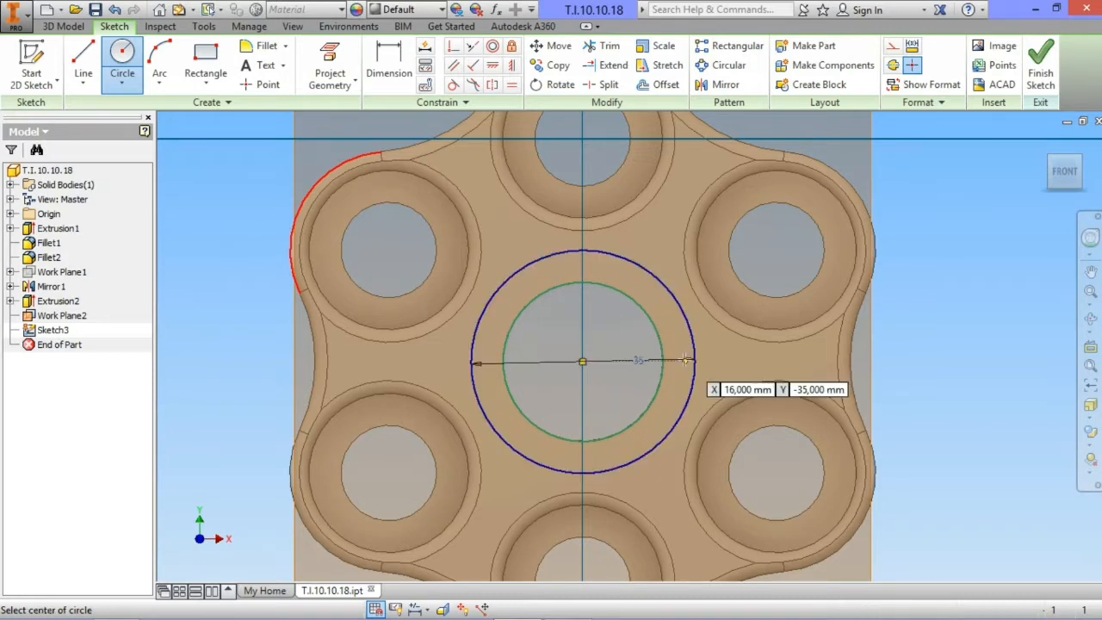
key(Escape)
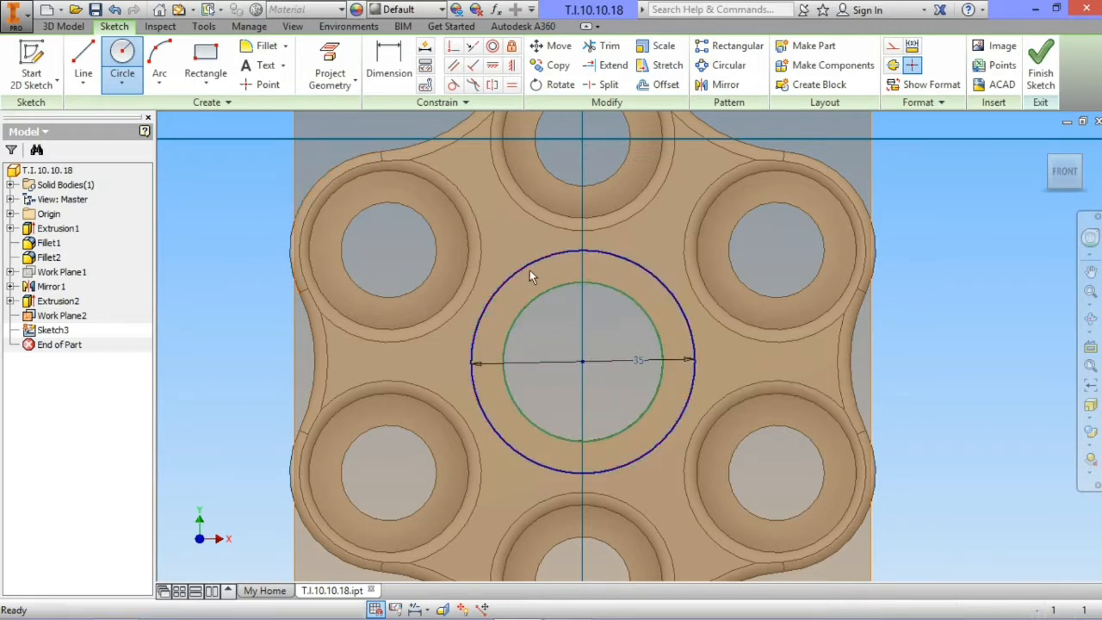
key(Escape)
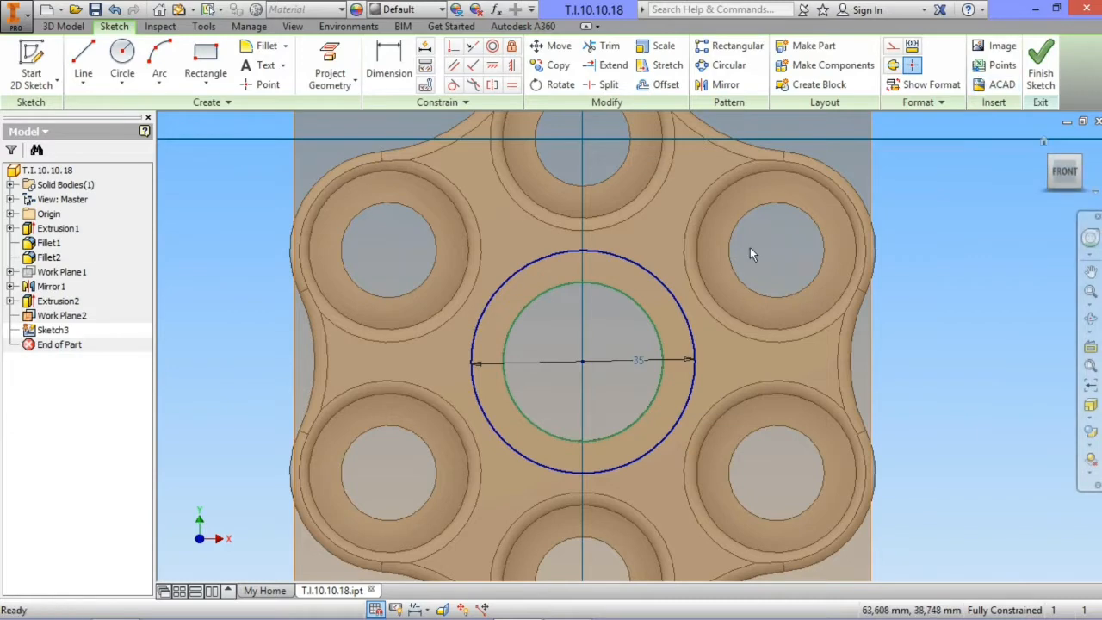
- Finish the sketch and extrude the ring around the central hole outward by 5 mm
click(1041, 68)
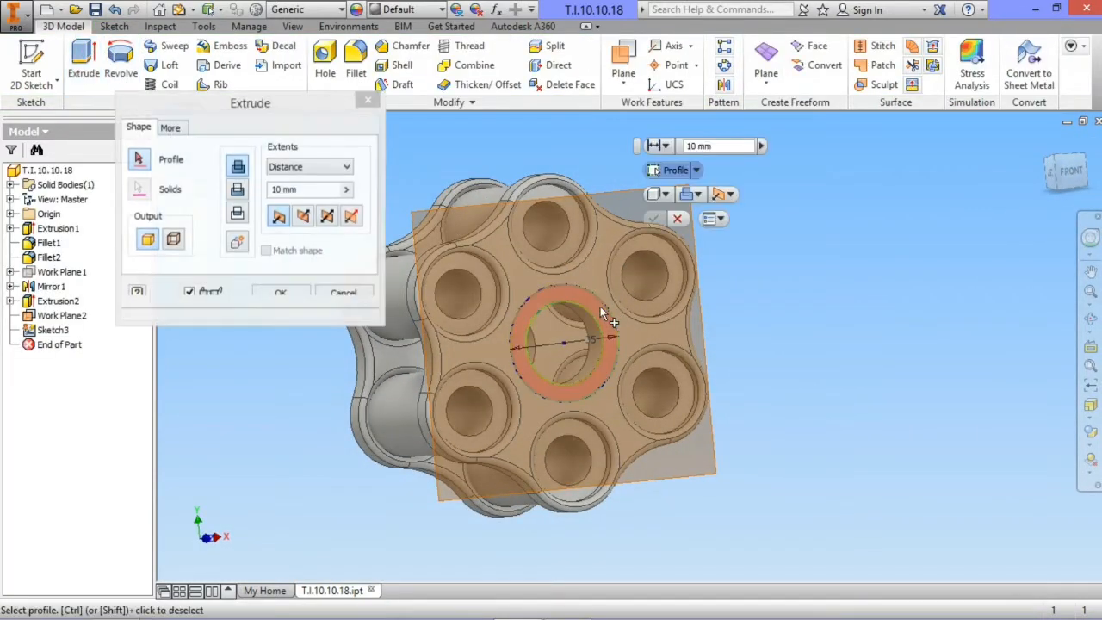
click(600, 307)
click(304, 191)
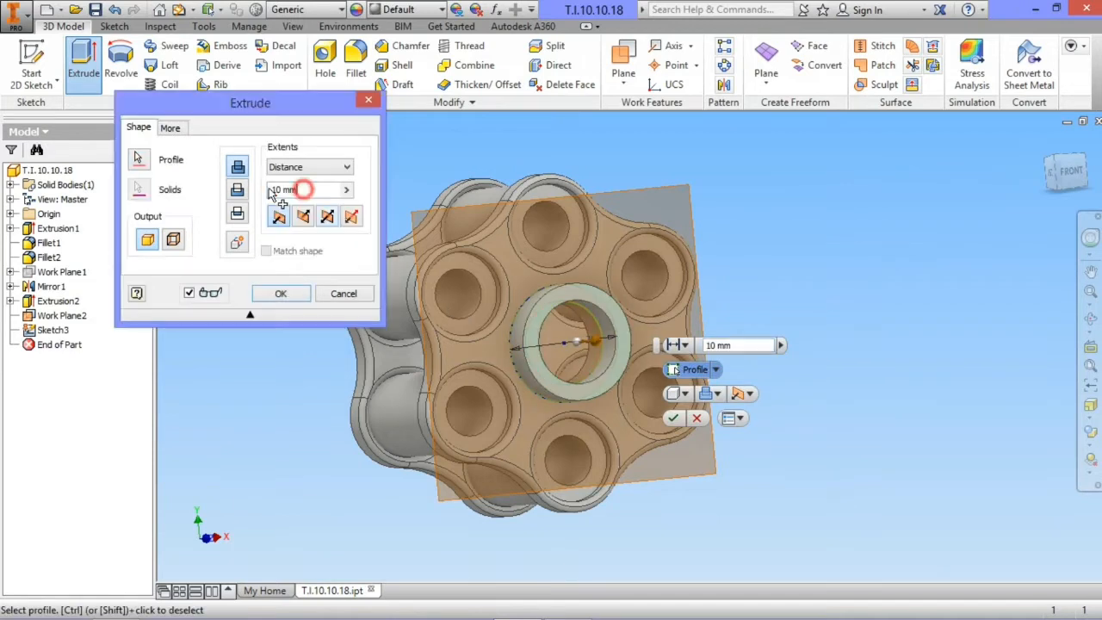
text(5)
click(283, 292)
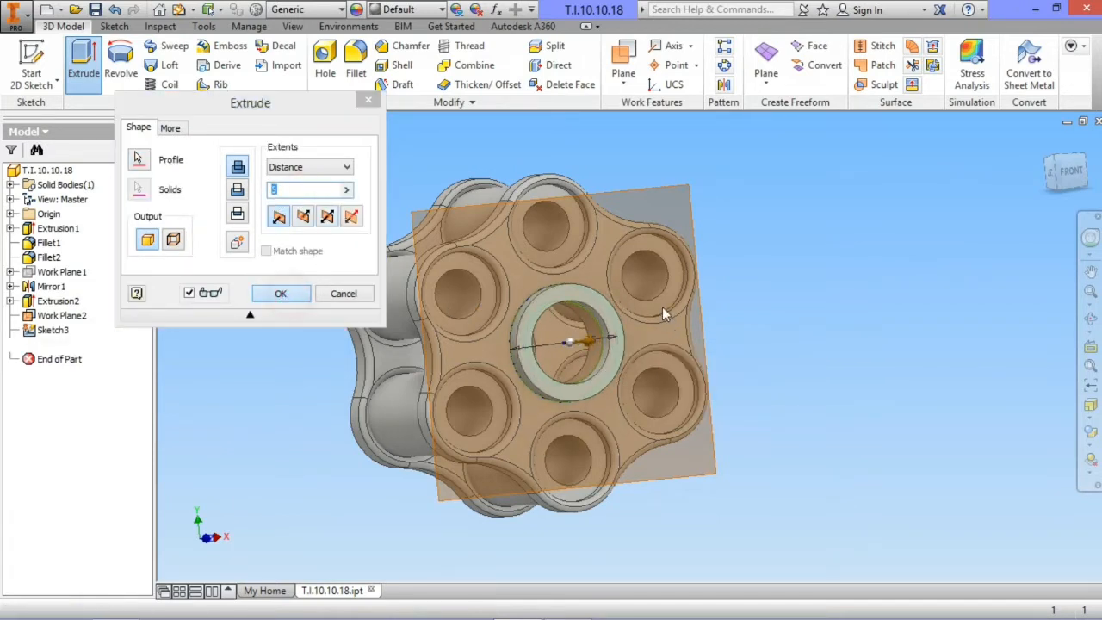
- On the ring's front face, sketch a concentric circle through the centre of an outer hole and project the ring's edges
click(609, 314)
click(679, 298)
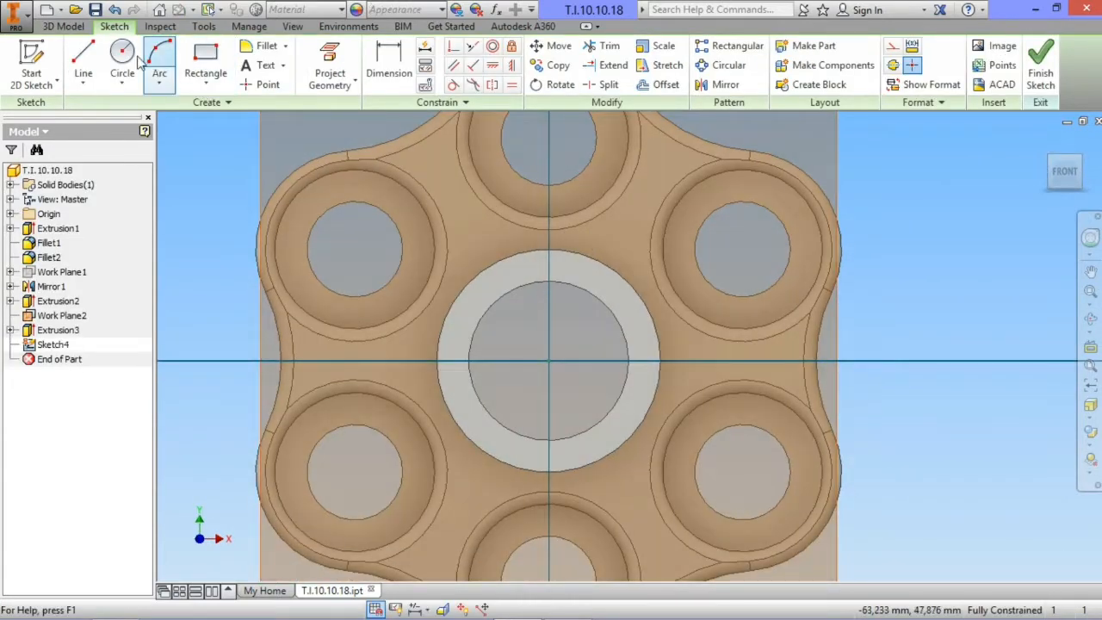
click(122, 55)
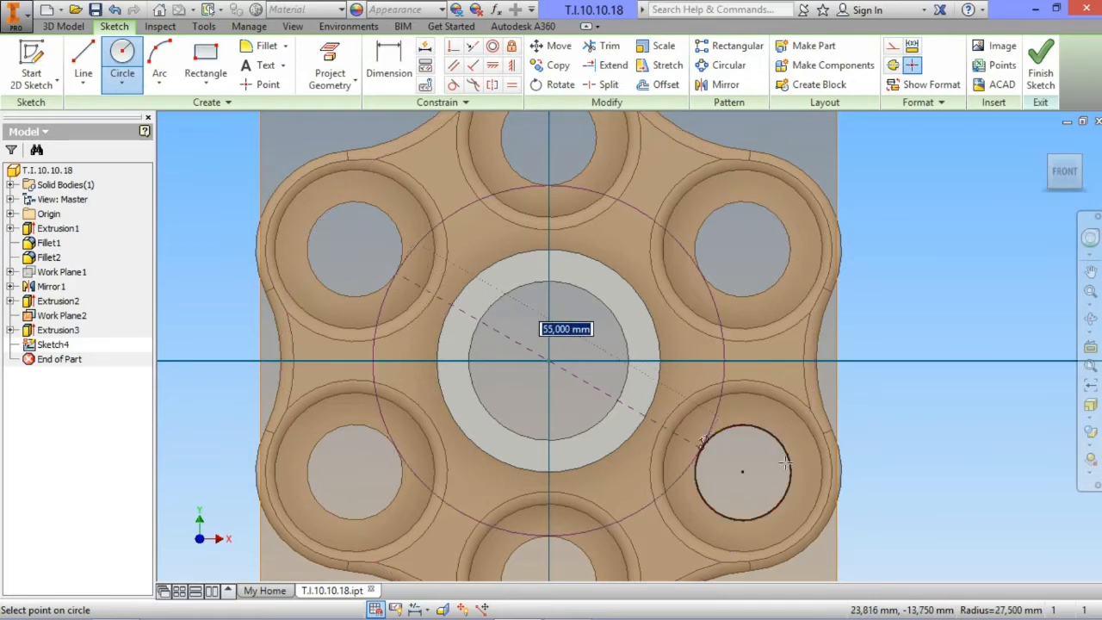
click(743, 472)
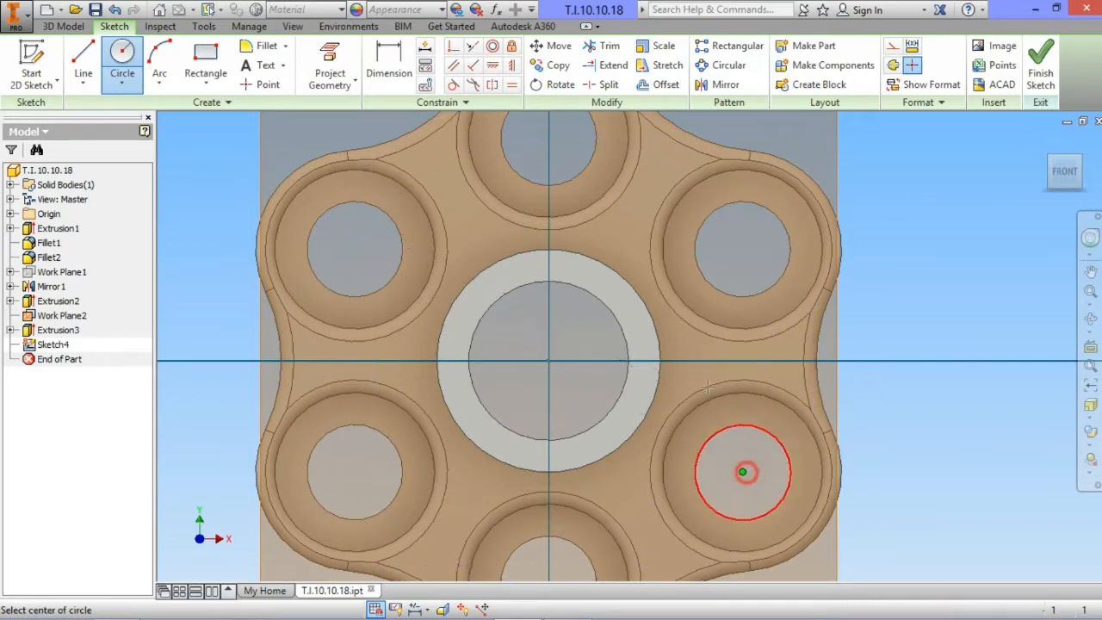
click(333, 73)
click(499, 257)
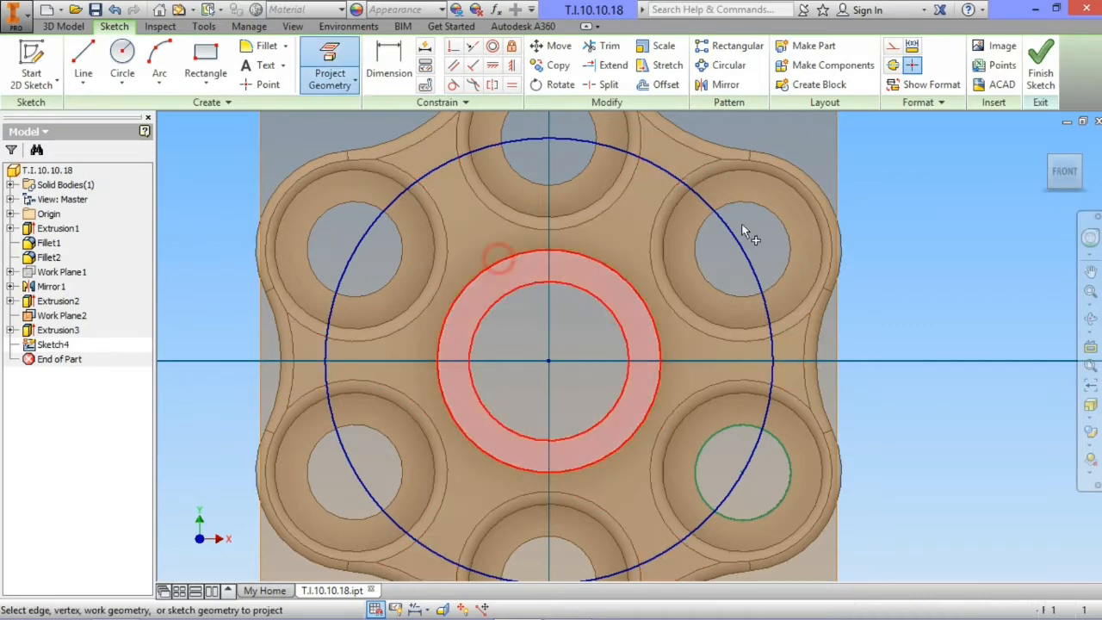
- Finish the sketch and extrude the annular area between the ring and the large circle outward by 40 mm
click(1041, 80)
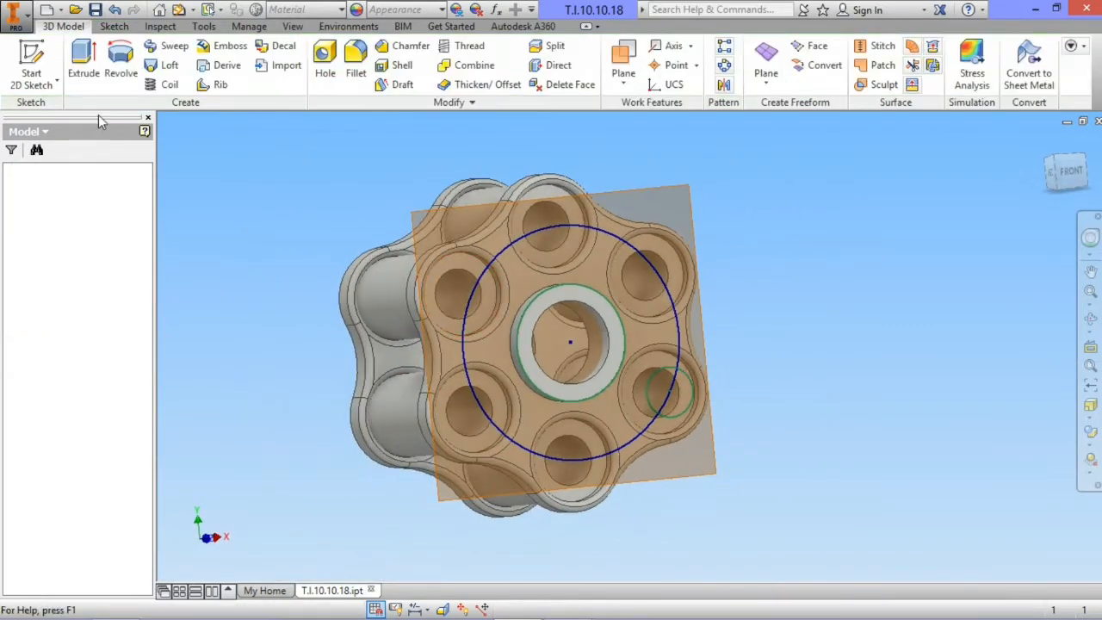
click(84, 58)
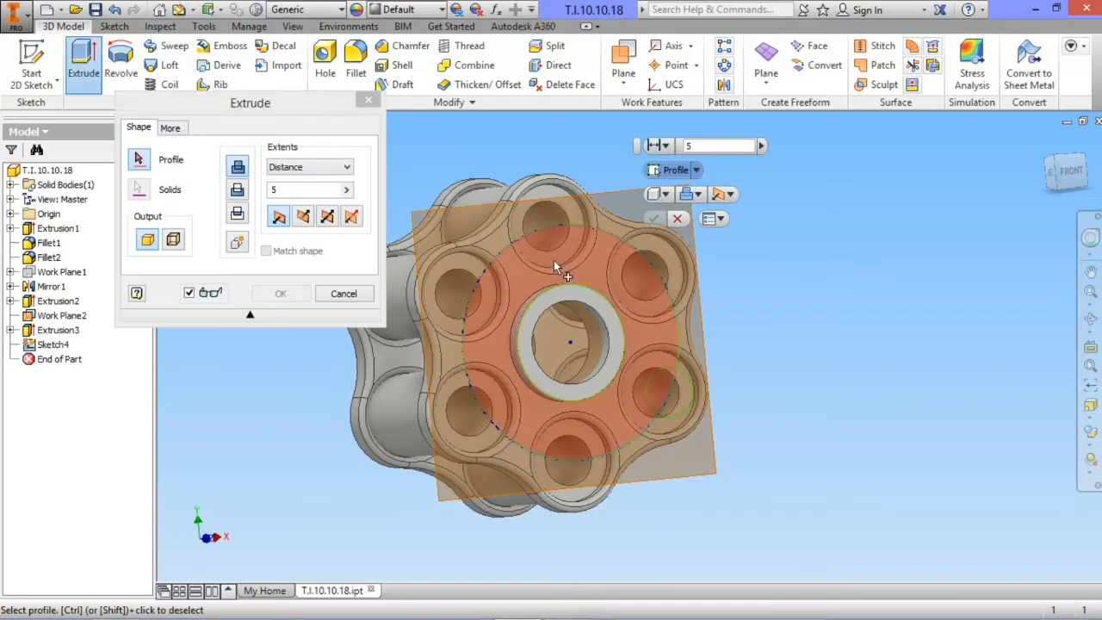
click(555, 265)
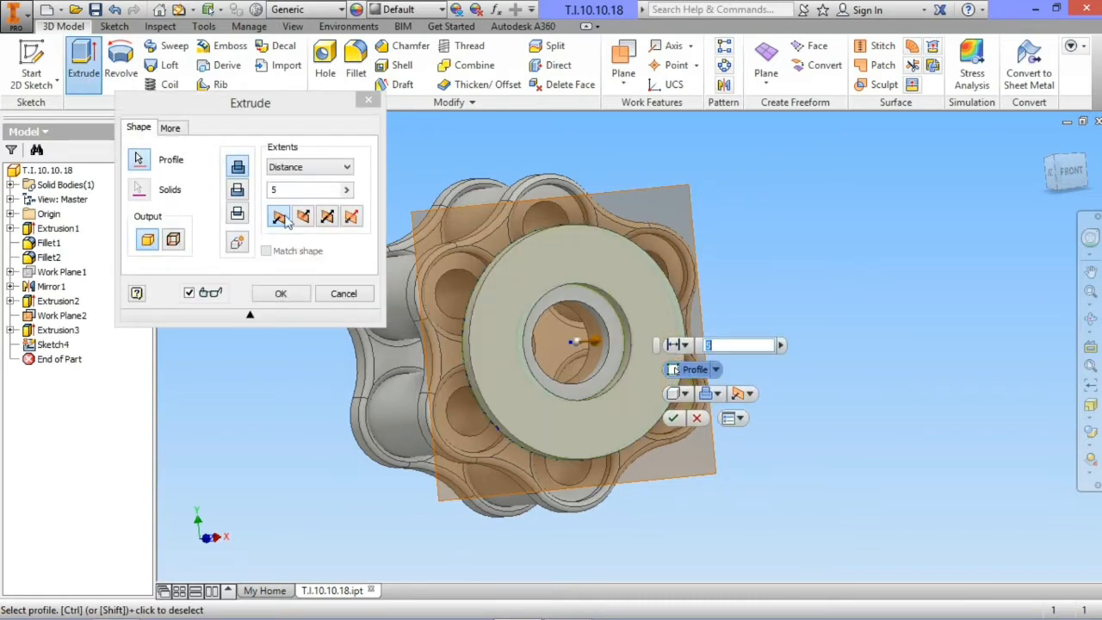
drag(291, 192, 272, 191)
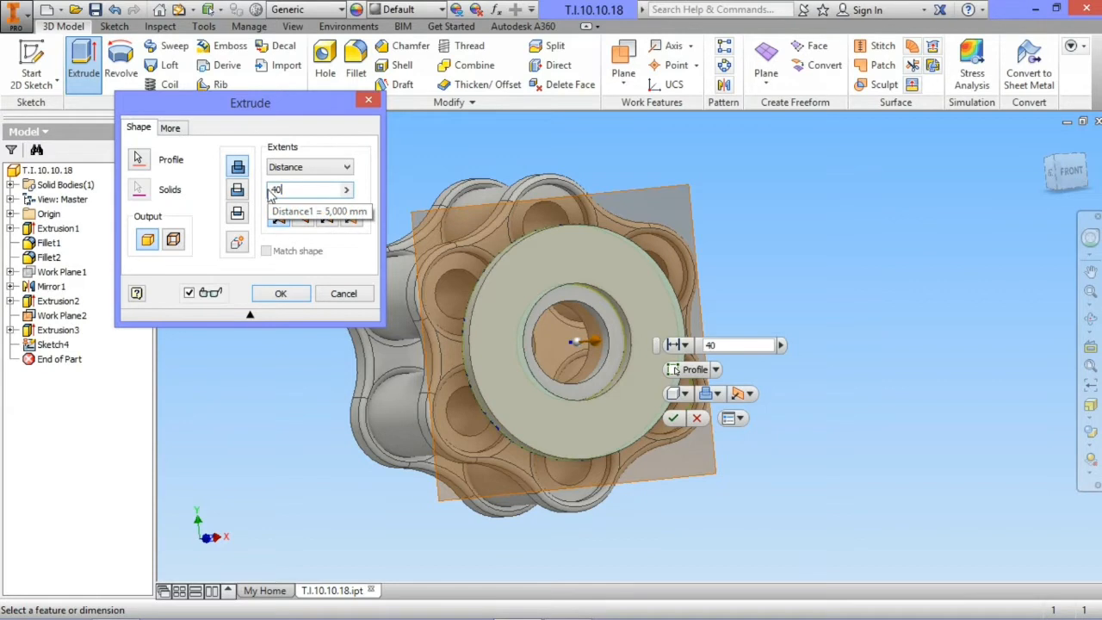
click(281, 293)
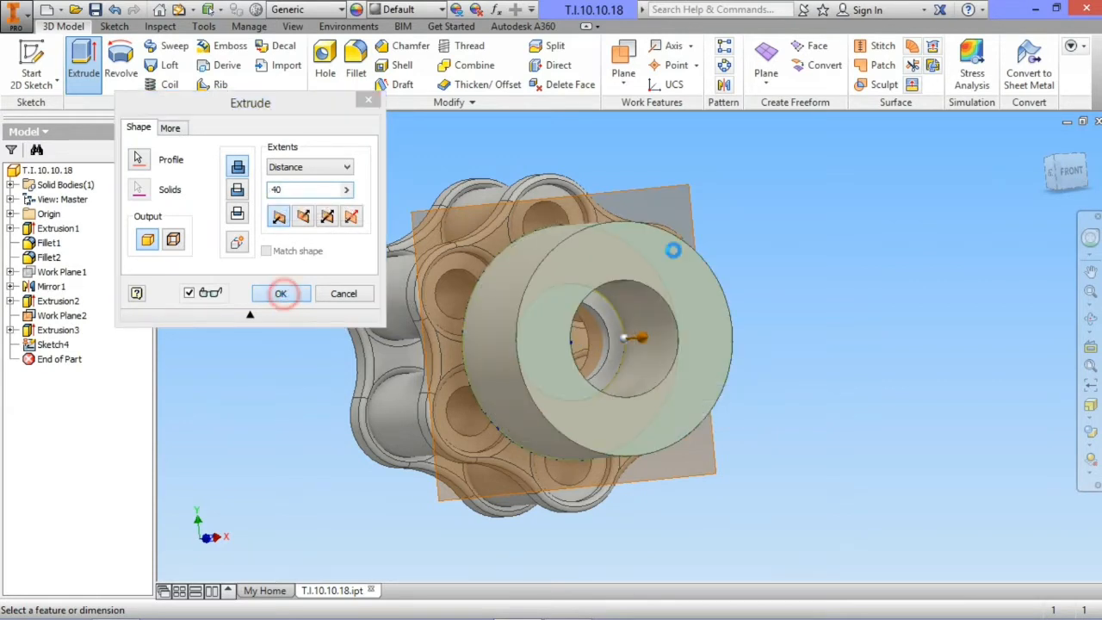
- Create an offset work plane coincident with the end face of the thick cylinder
key(F4)
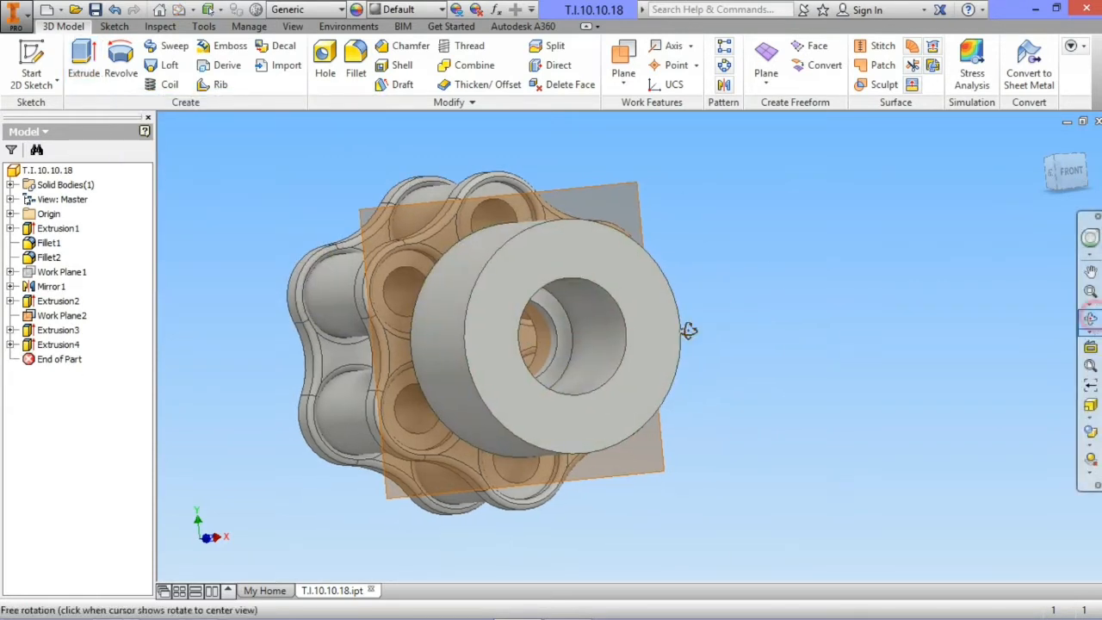
drag(659, 341, 608, 341)
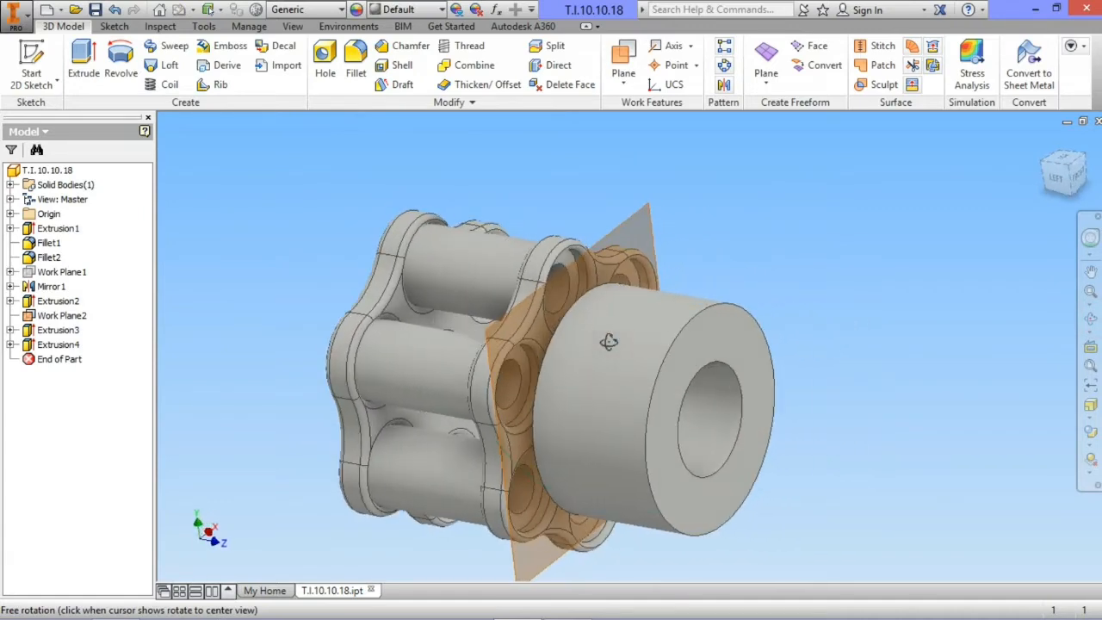
click(624, 75)
click(629, 146)
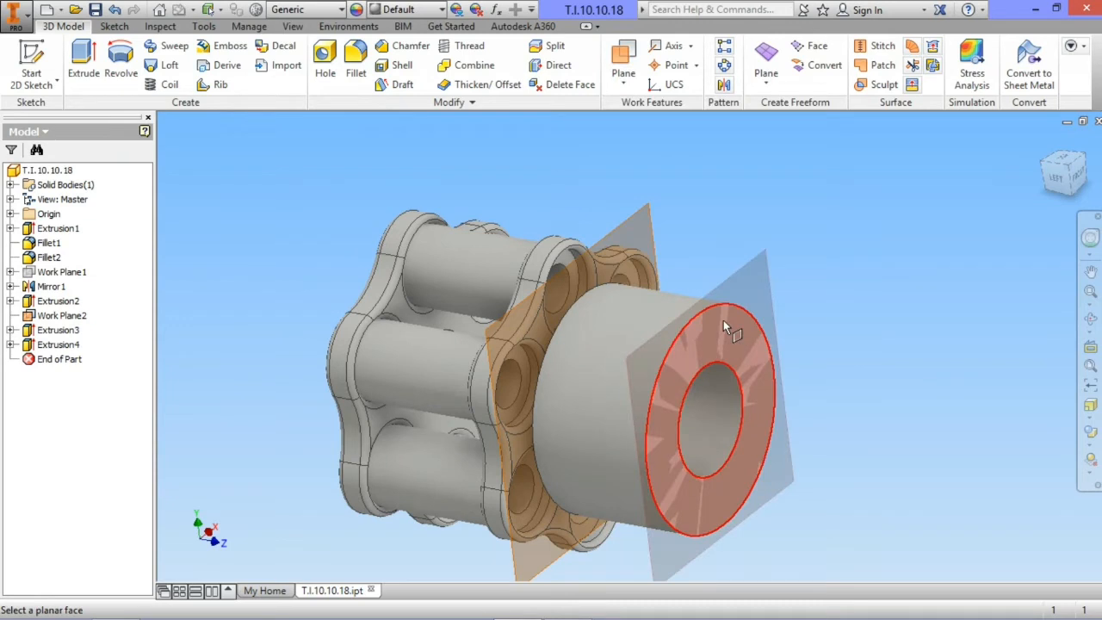
click(724, 325)
click(800, 466)
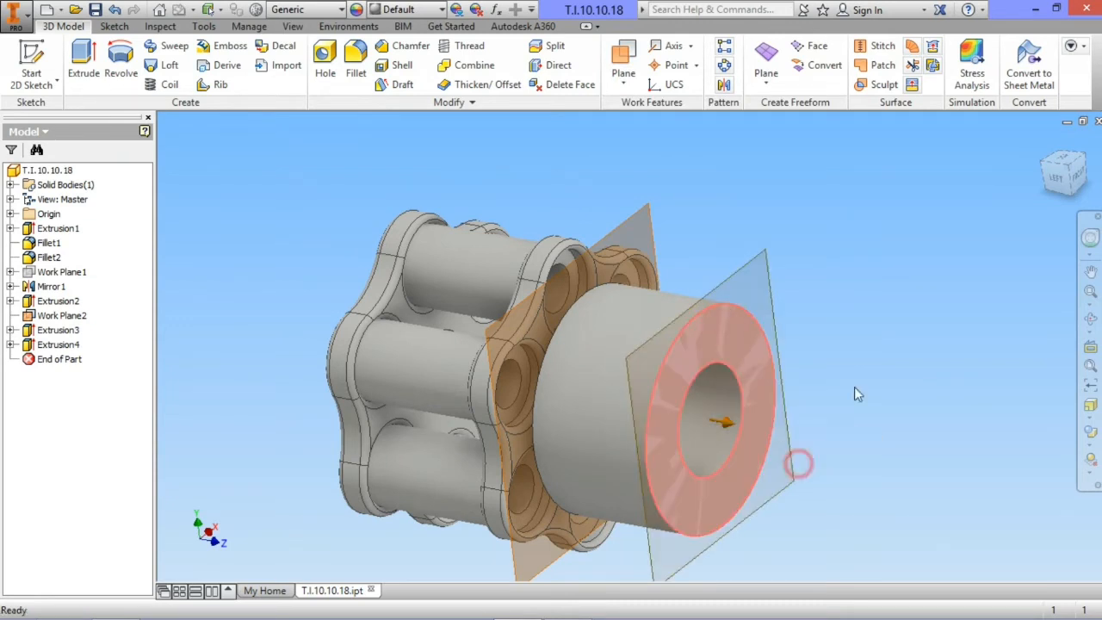
click(757, 266)
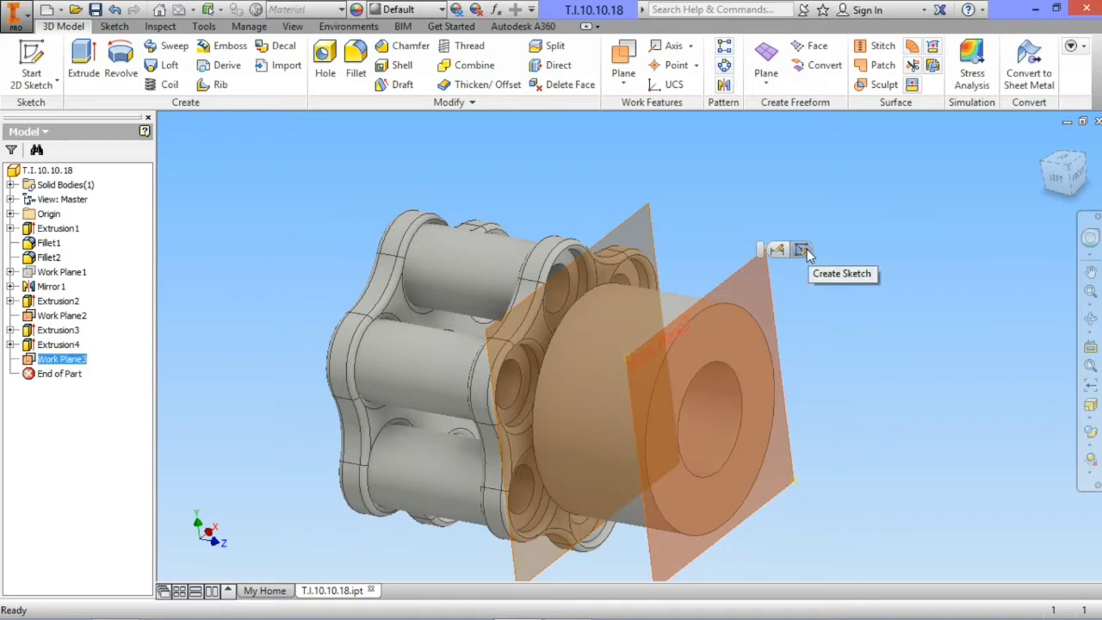
click(801, 250)
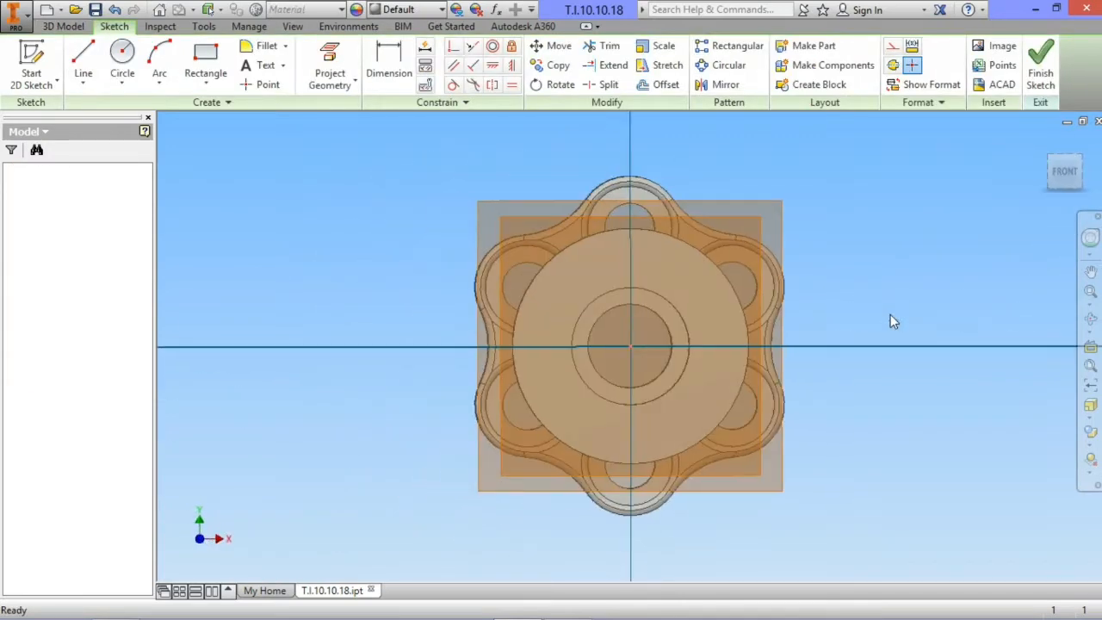
click(1030, 90)
- Set the offset of the work plane at the cylinder's end face to -4 mm
click(765, 252)
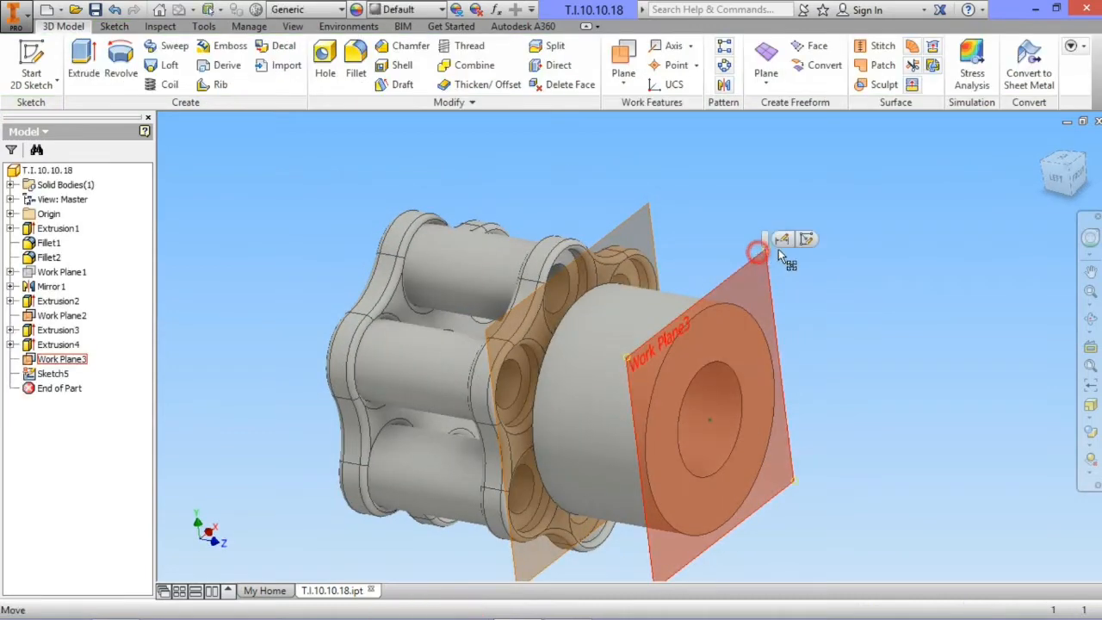
click(784, 242)
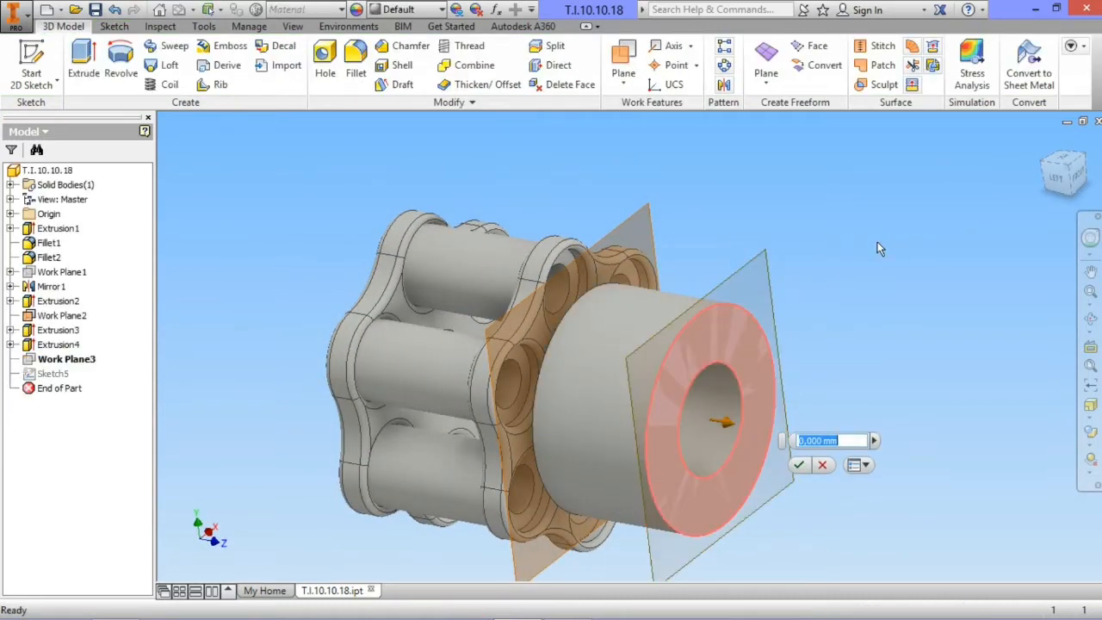
text(-4)
key(Return)
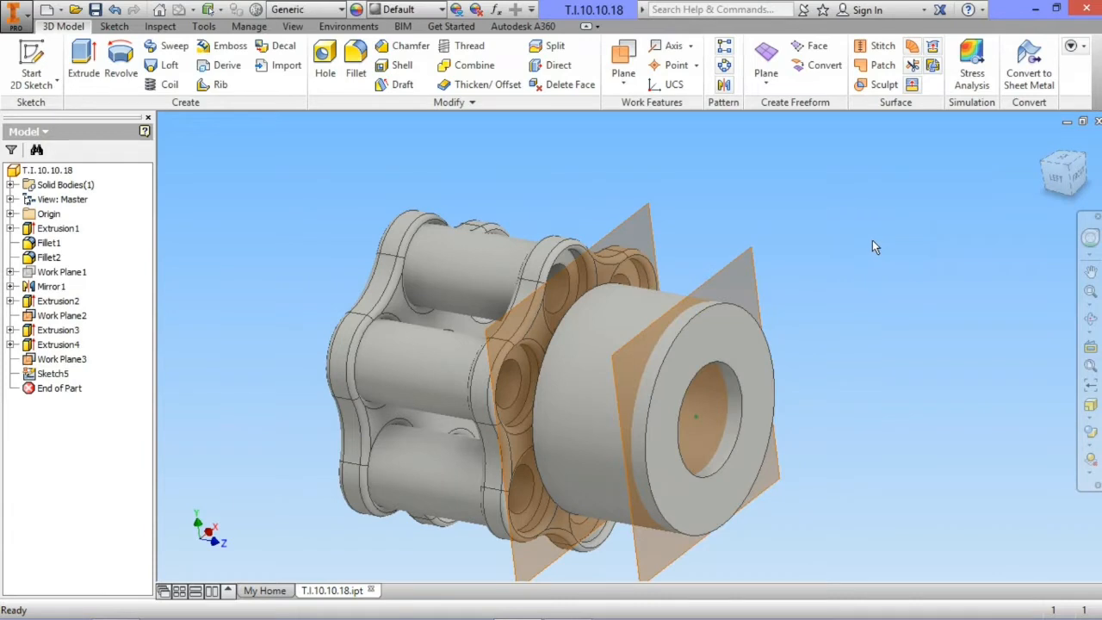
click(741, 253)
click(784, 244)
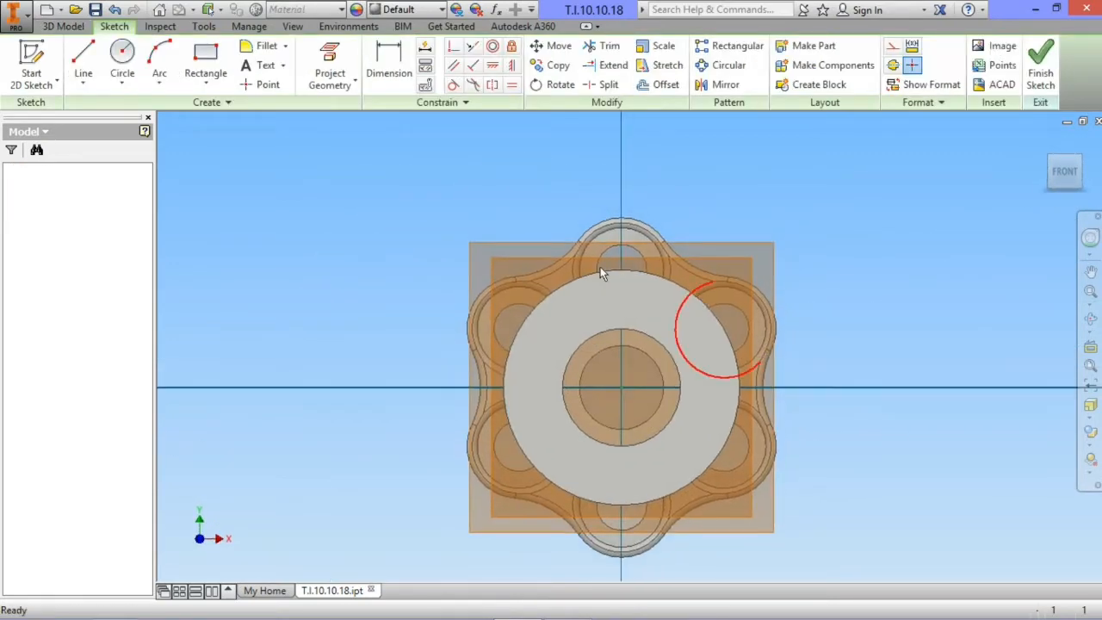
scroll(616, 264, up, 3)
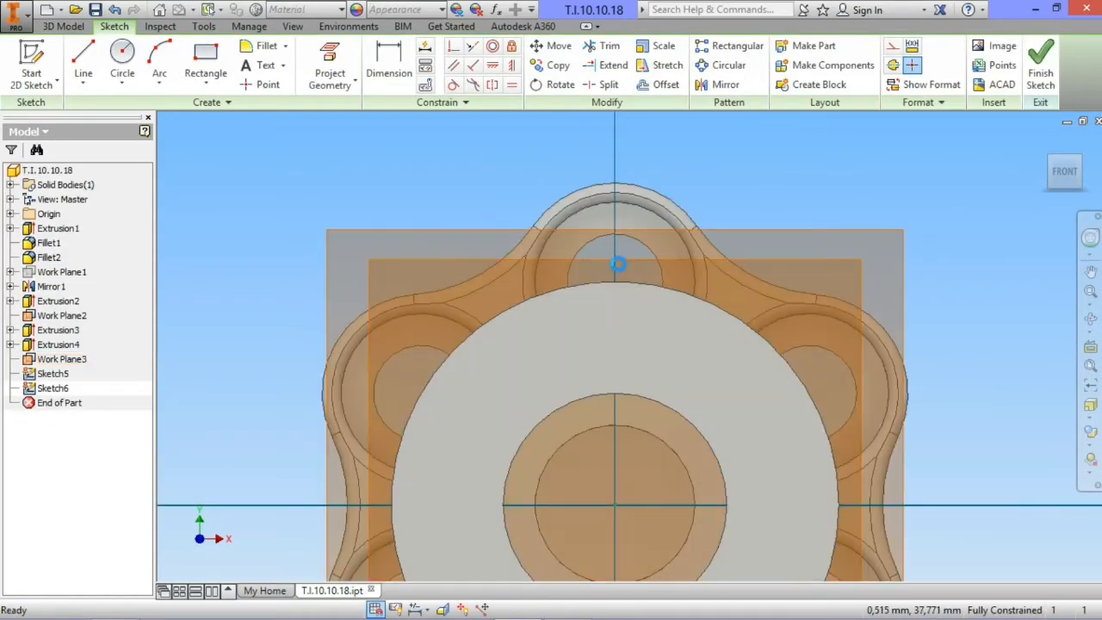
scroll(616, 263, up, 3)
scroll(615, 260, down, 2)
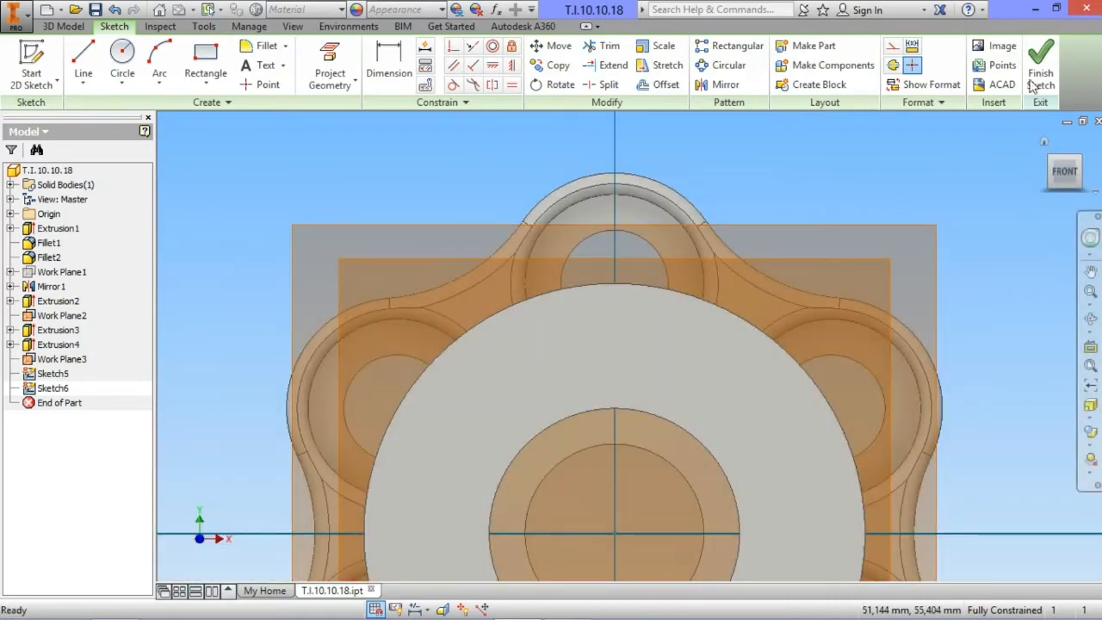
click(1033, 84)
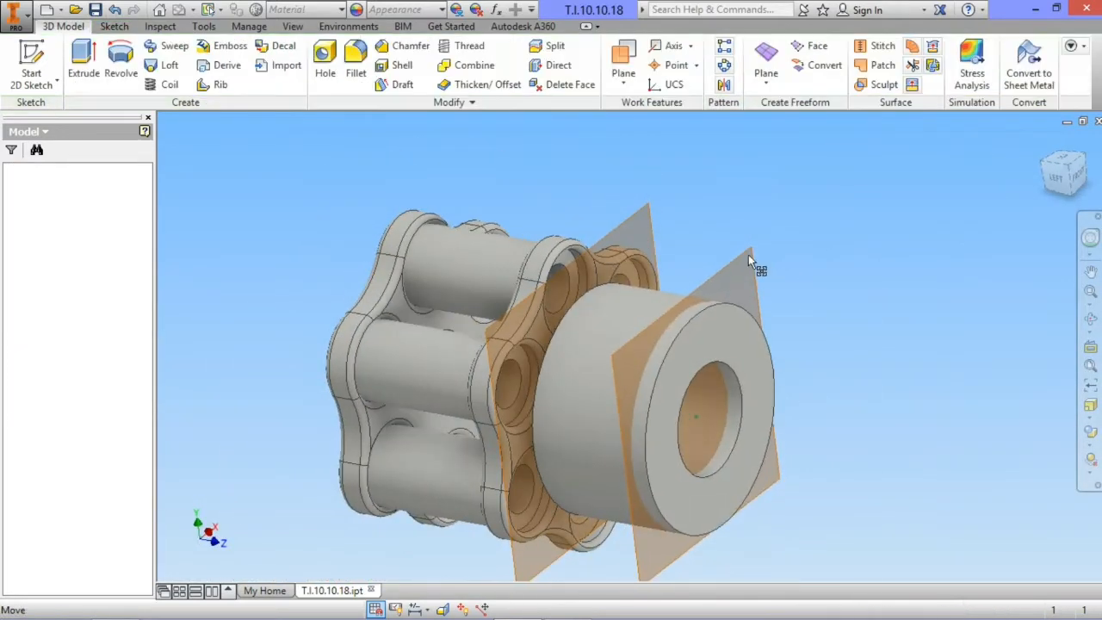
- Set the work plane's offset from the cylinder's end face to 0 mm
click(748, 254)
click(769, 244)
text(0)
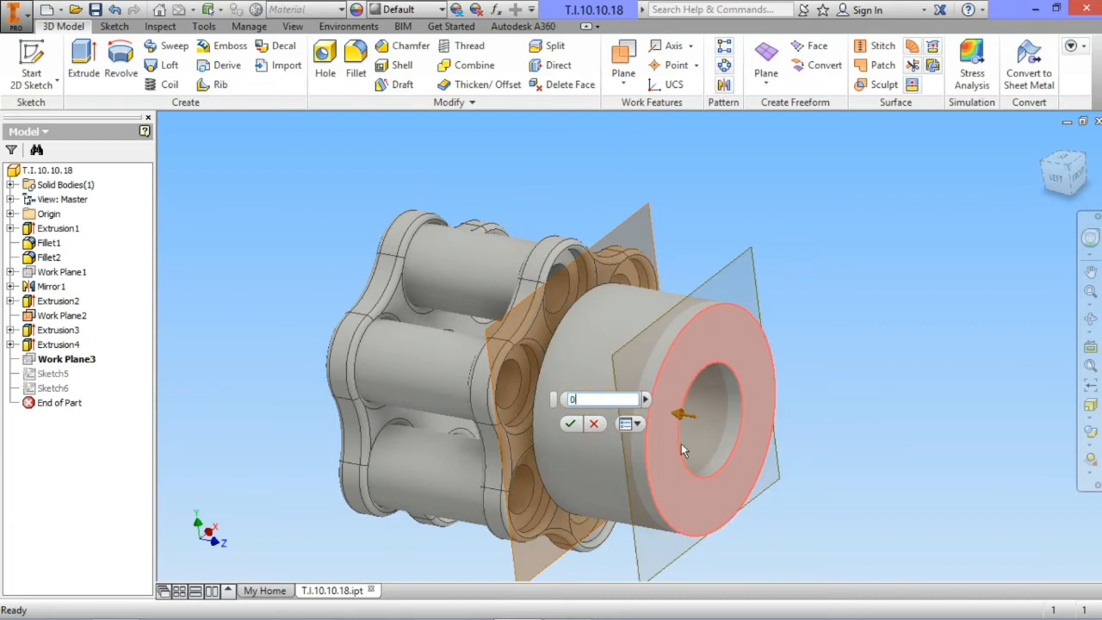
click(571, 423)
- Start a sketch on the work plane at the thick cylinder's end face and draw a 70 mm diameter circle centred on the origin
click(751, 263)
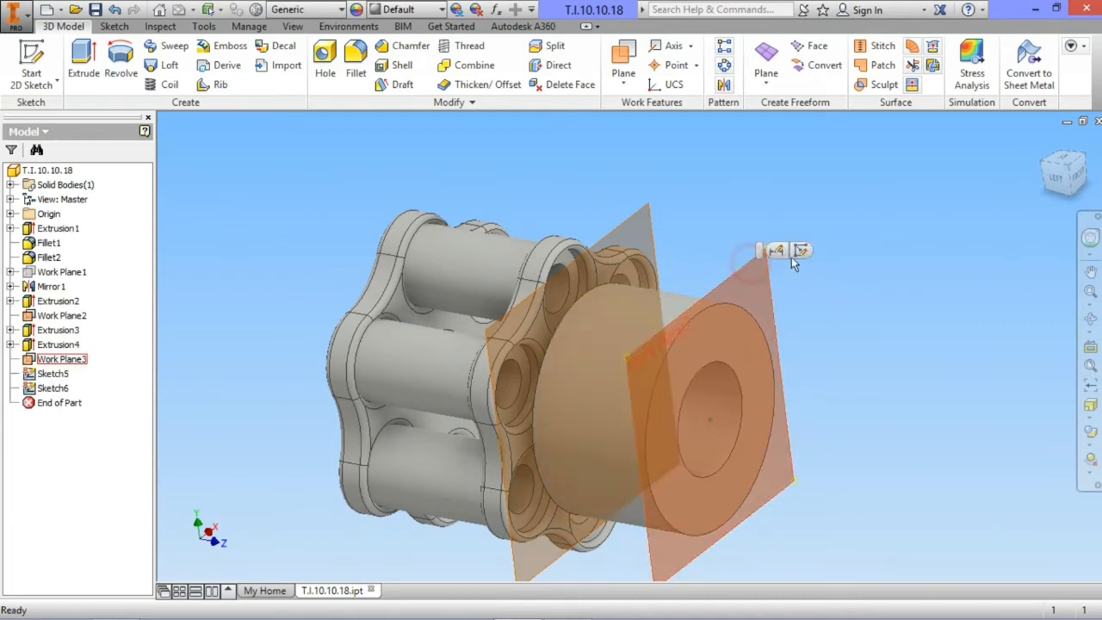
click(800, 256)
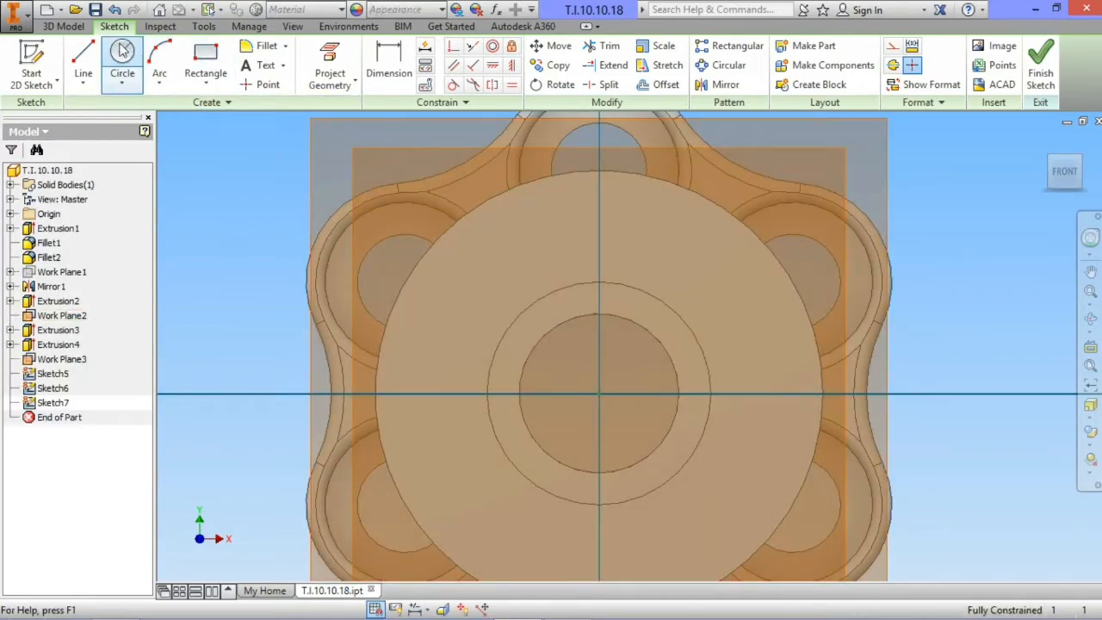
click(122, 57)
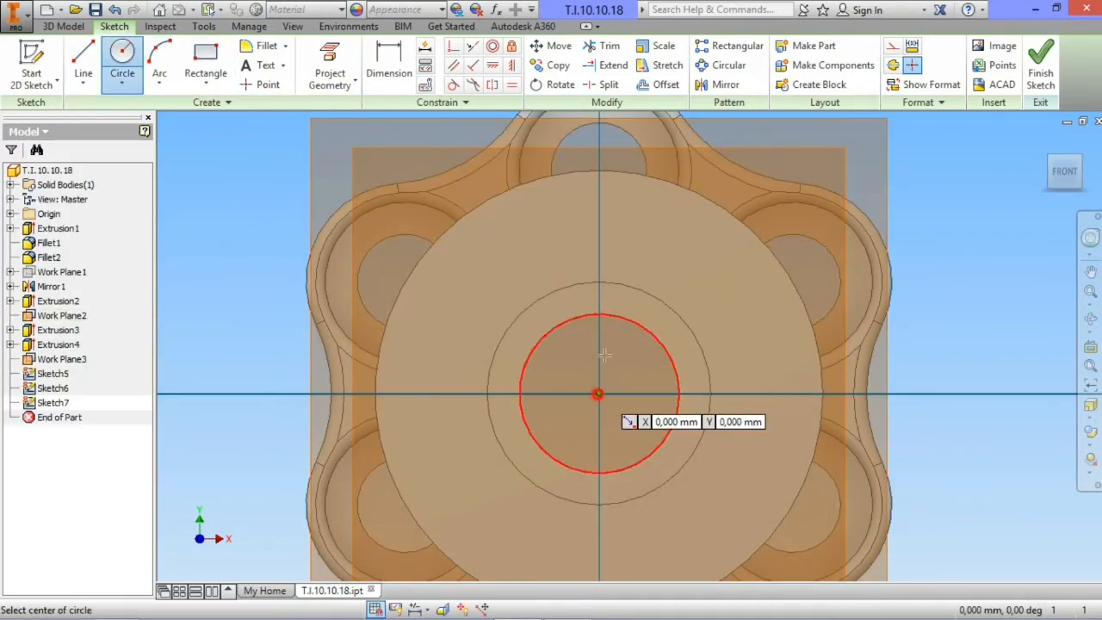
click(599, 394)
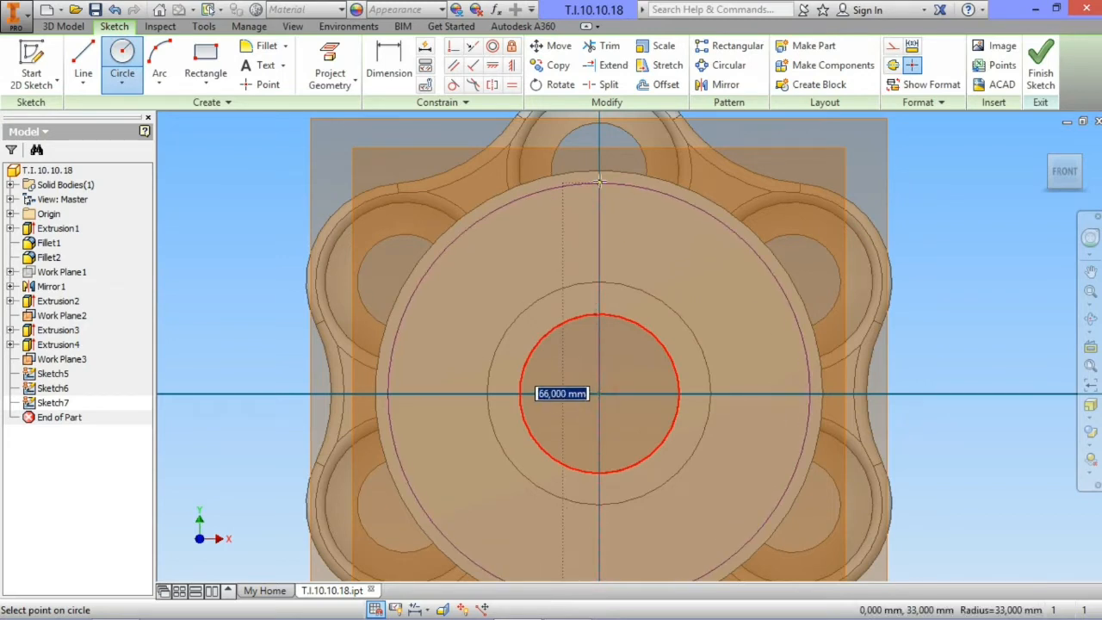
key(Return)
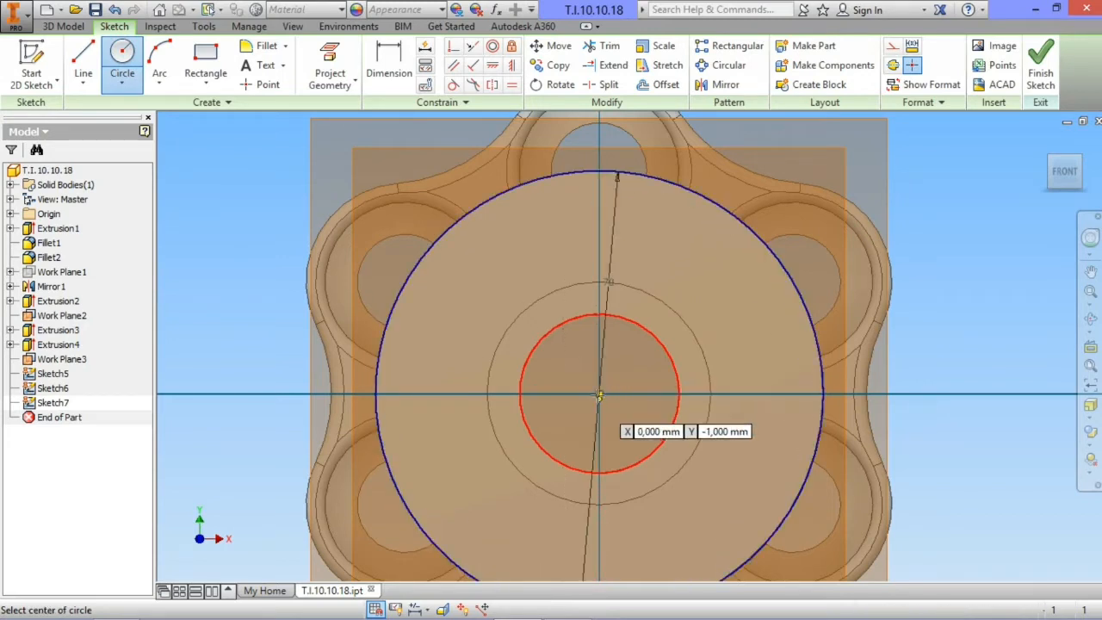
- Add two more circles centred on the origin, with diameters of 75 mm and 85 mm
click(599, 394)
text(7)
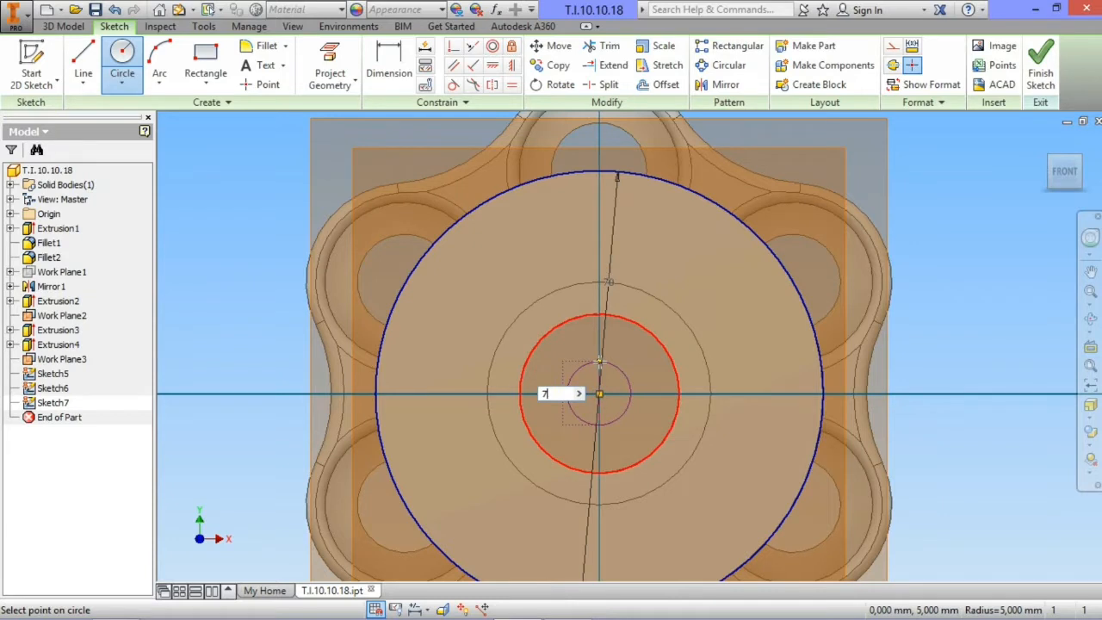
text(5)
key(Return)
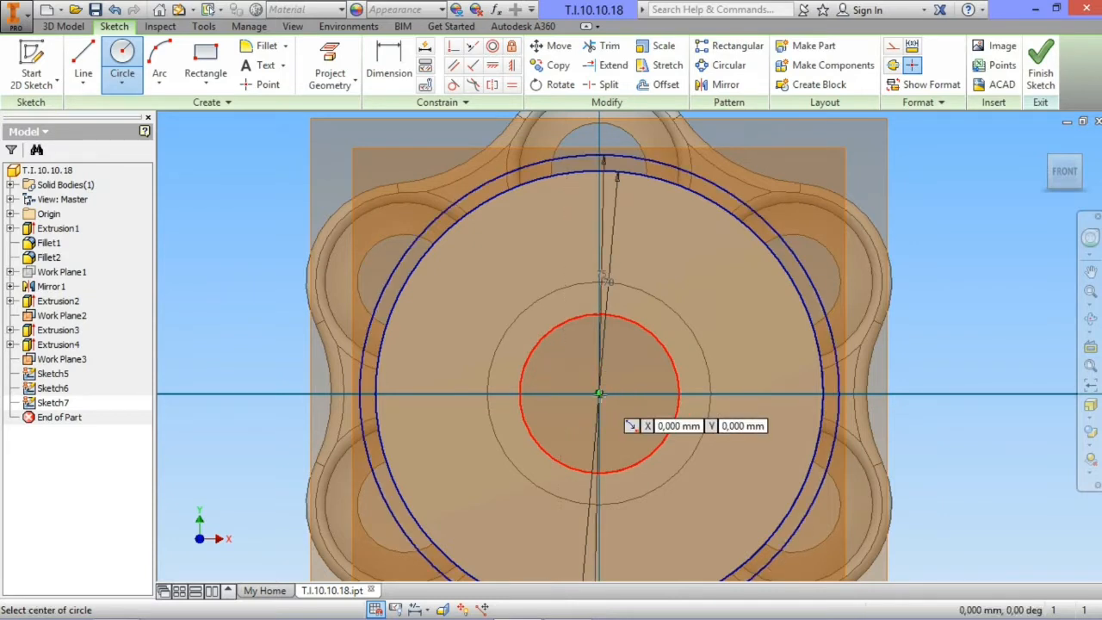
click(599, 394)
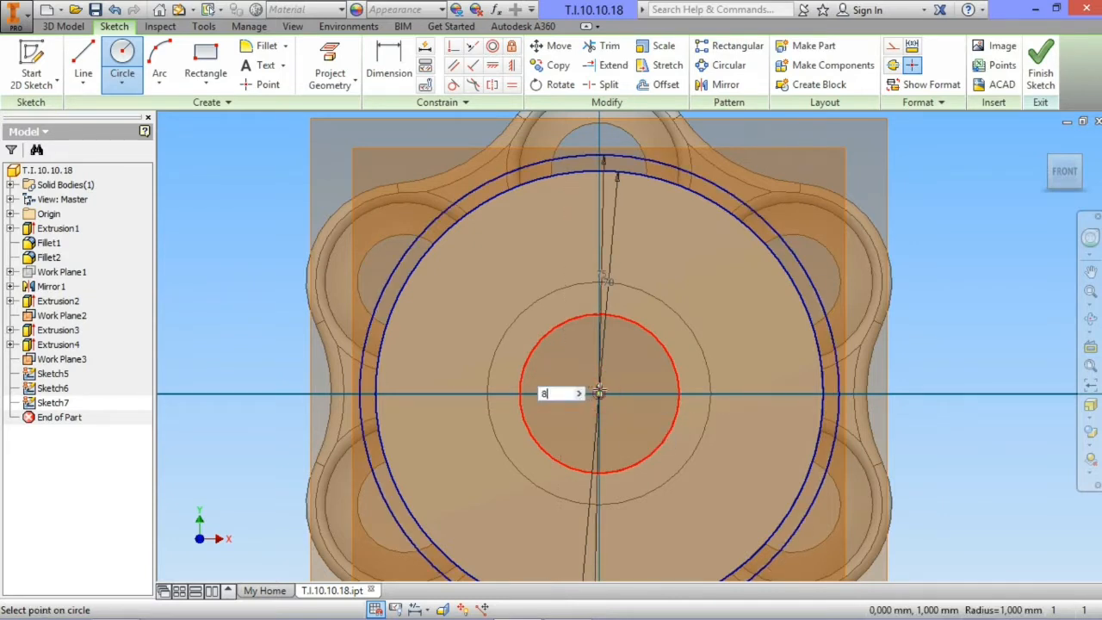
key(Return)
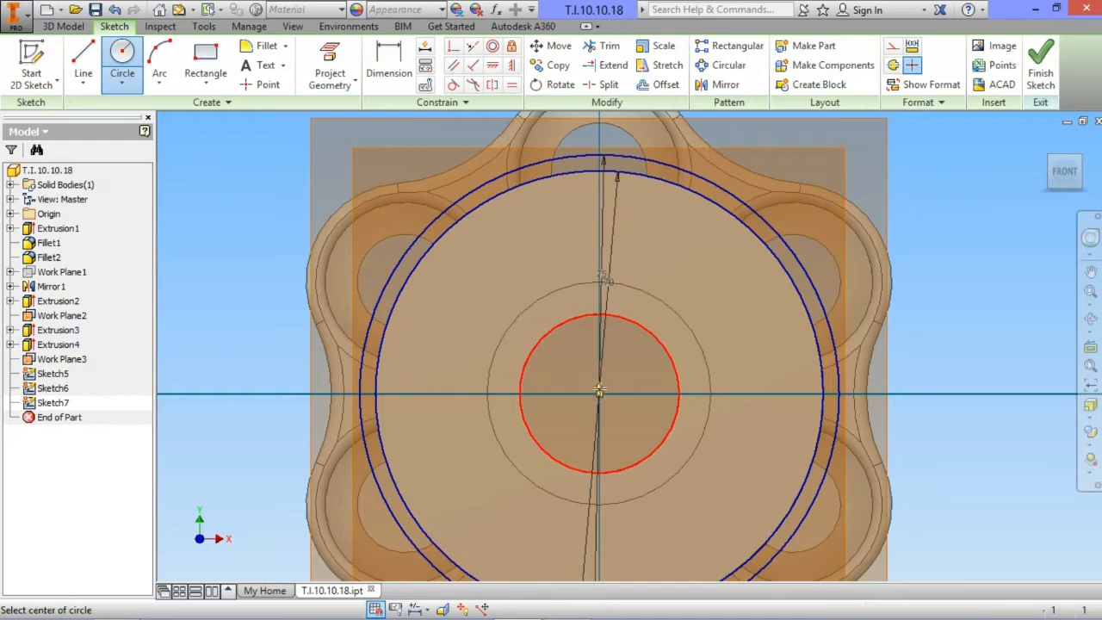
- Delete the diameter dimensions of the three concentric circles, keeping the circles
key(Escape)
middle_drag(608, 281, 590, 336)
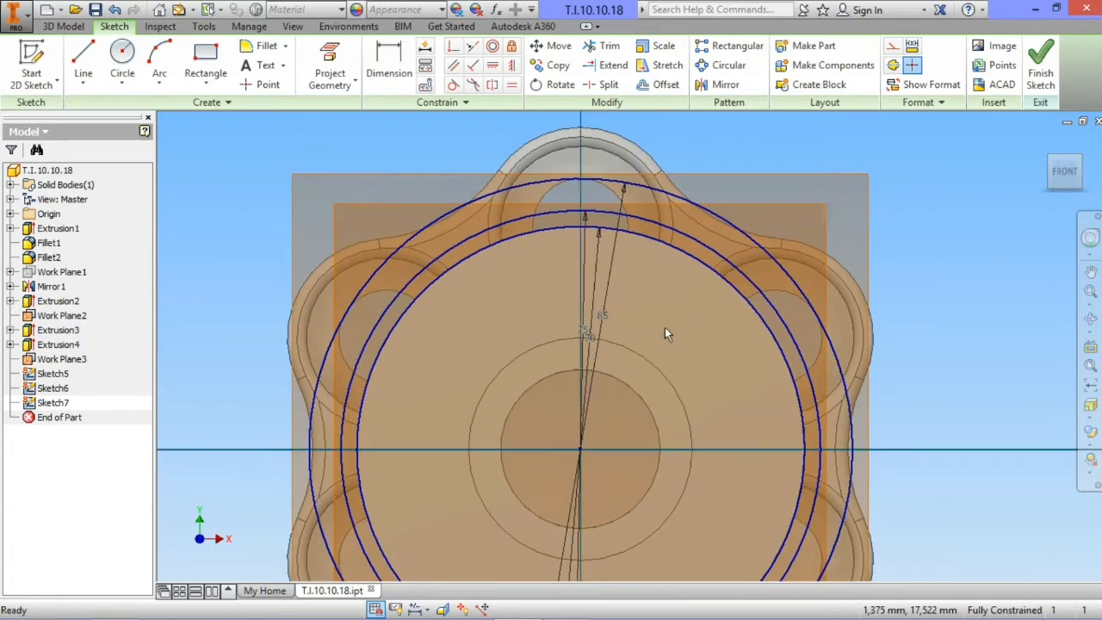
drag(665, 328, 536, 290)
key(Delete)
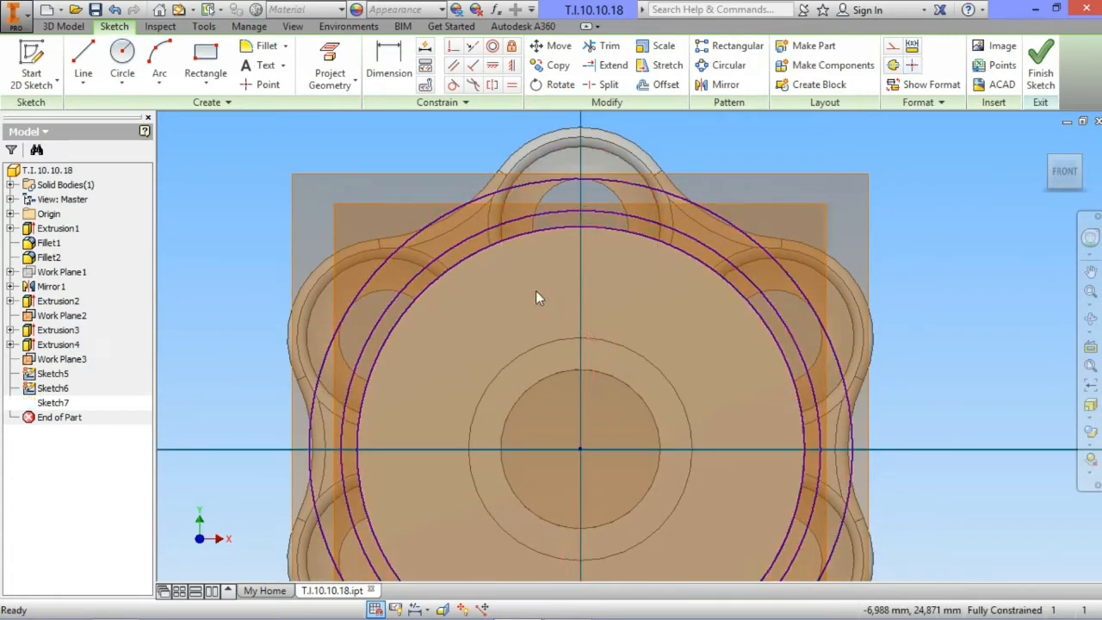
- Draw a vertical line from the circles' common centre up past the top lobe of the part
click(83, 58)
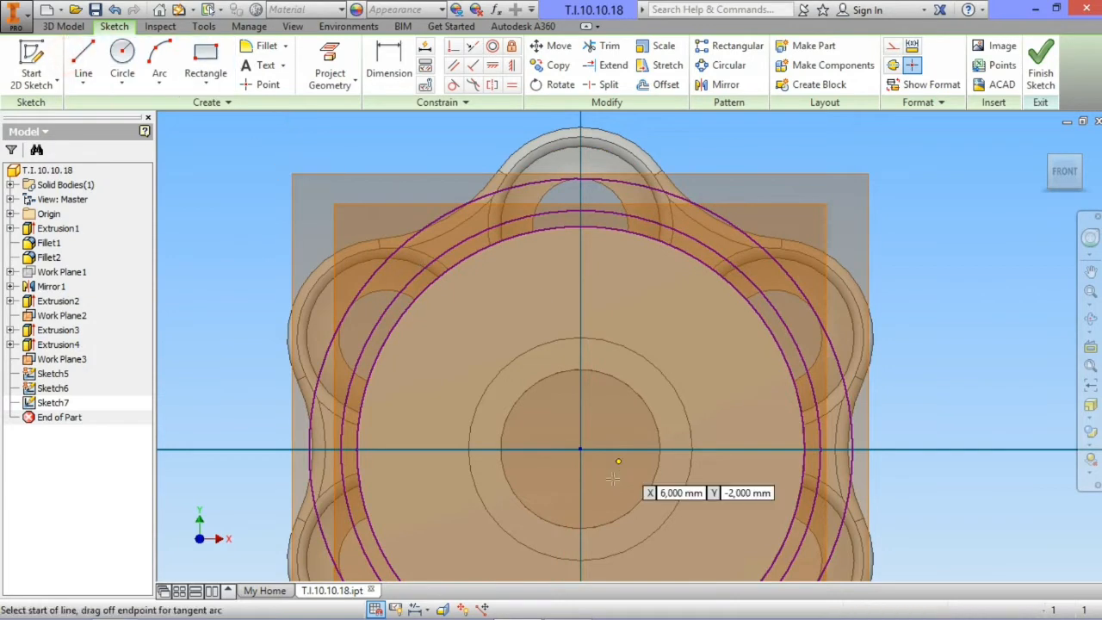
click(581, 449)
scroll(581, 449, up, 2)
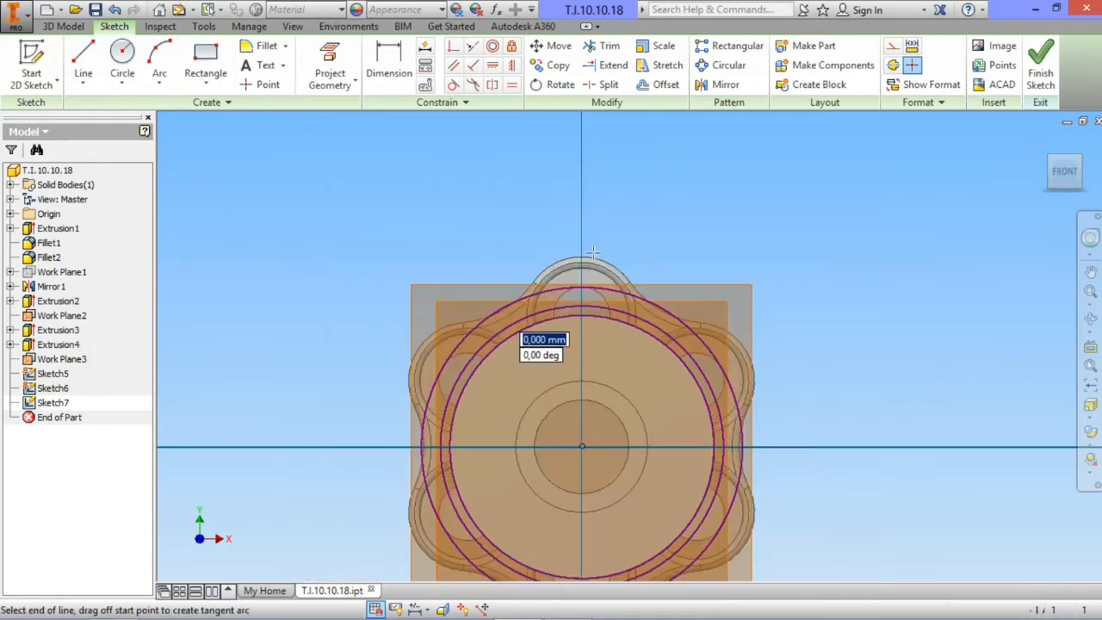
click(584, 196)
key(Escape)
scroll(583, 361, down, 3)
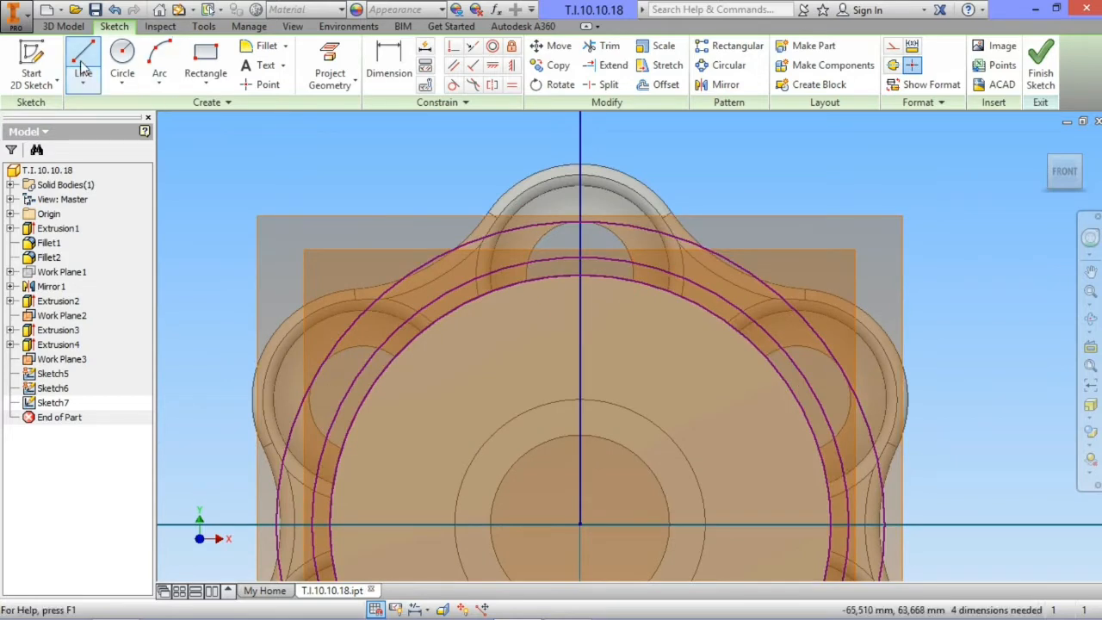
- Draw a vertical line about 23 mm long left of the centre line, crossing the three circles, and dimension its offset as 0.8 mm
click(77, 57)
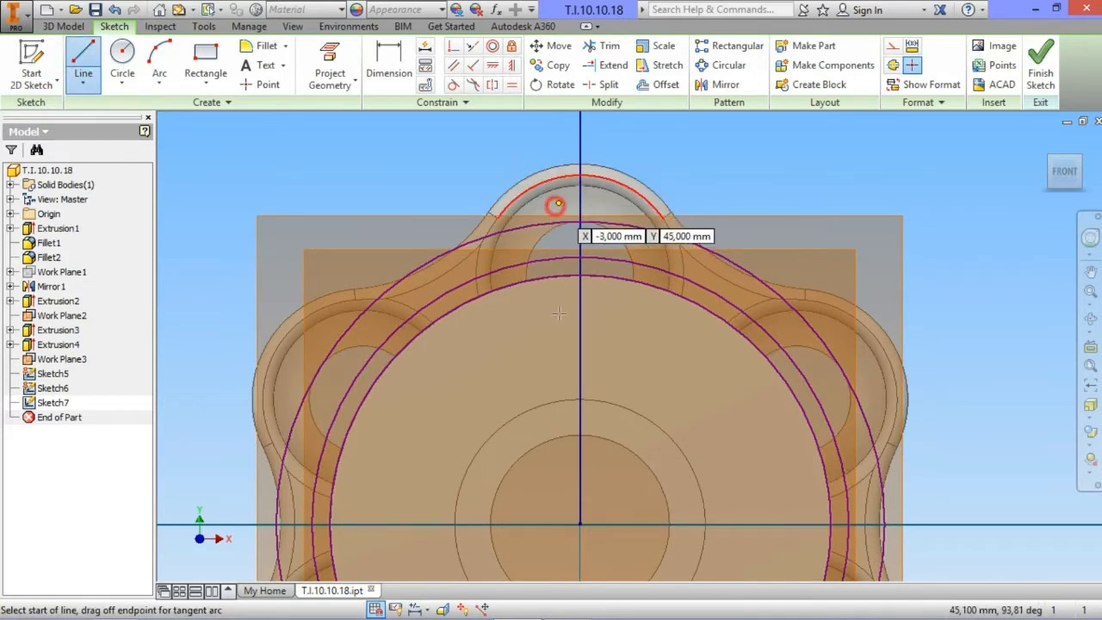
click(558, 203)
click(556, 369)
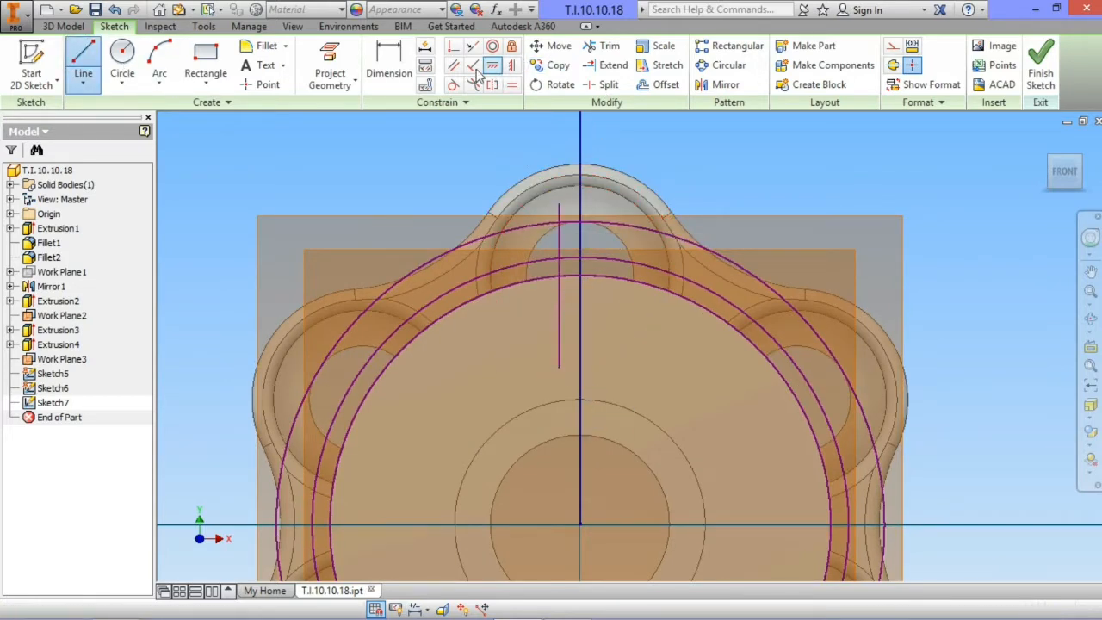
click(392, 65)
click(557, 298)
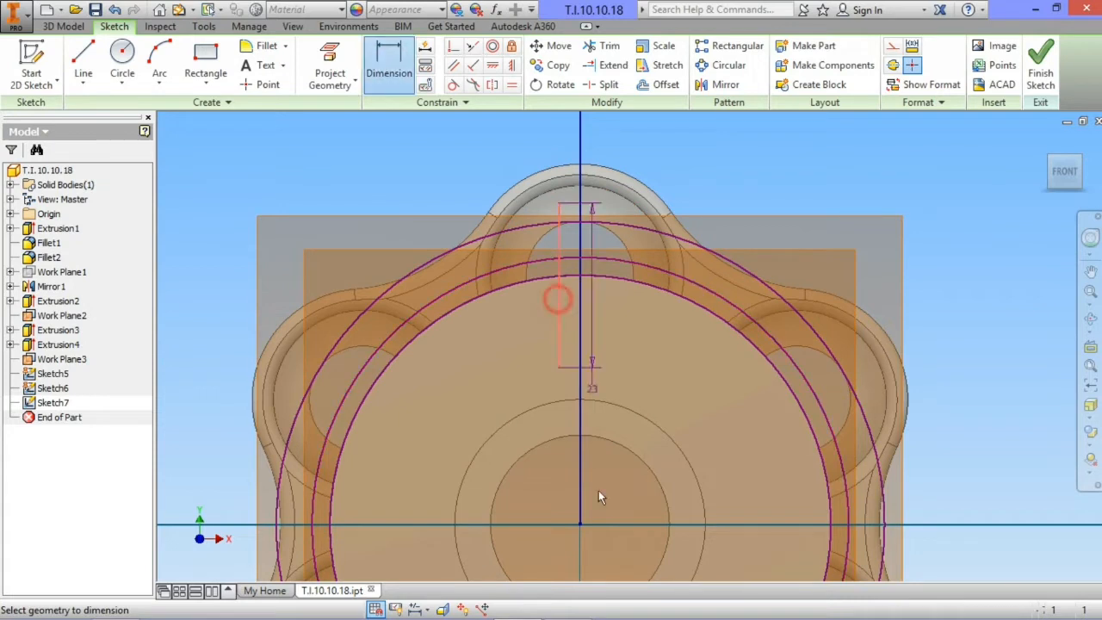
click(579, 528)
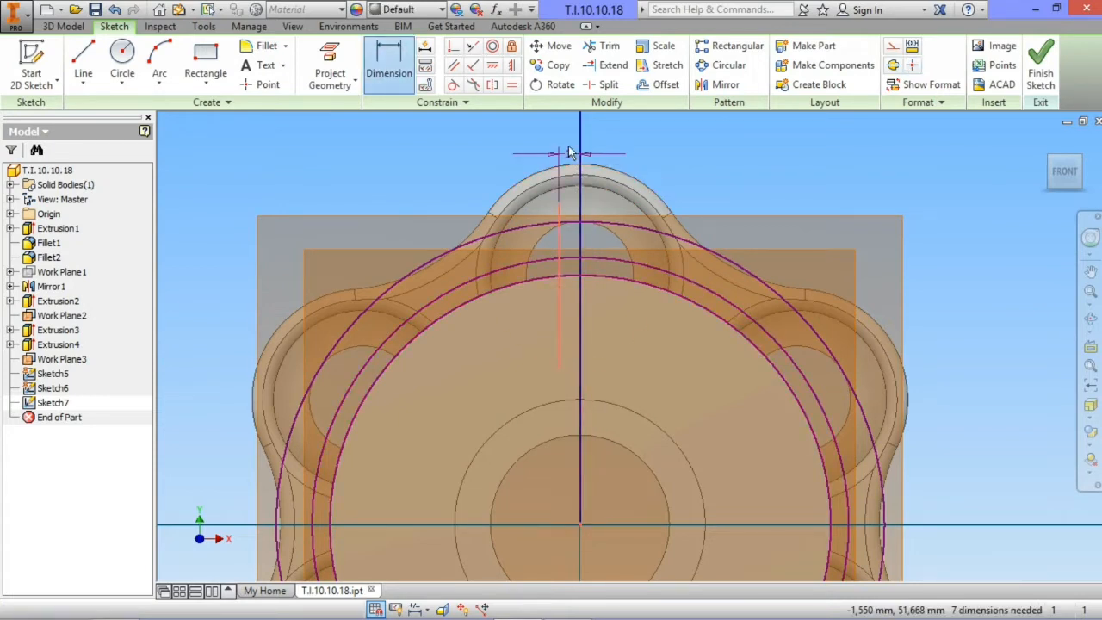
click(566, 145)
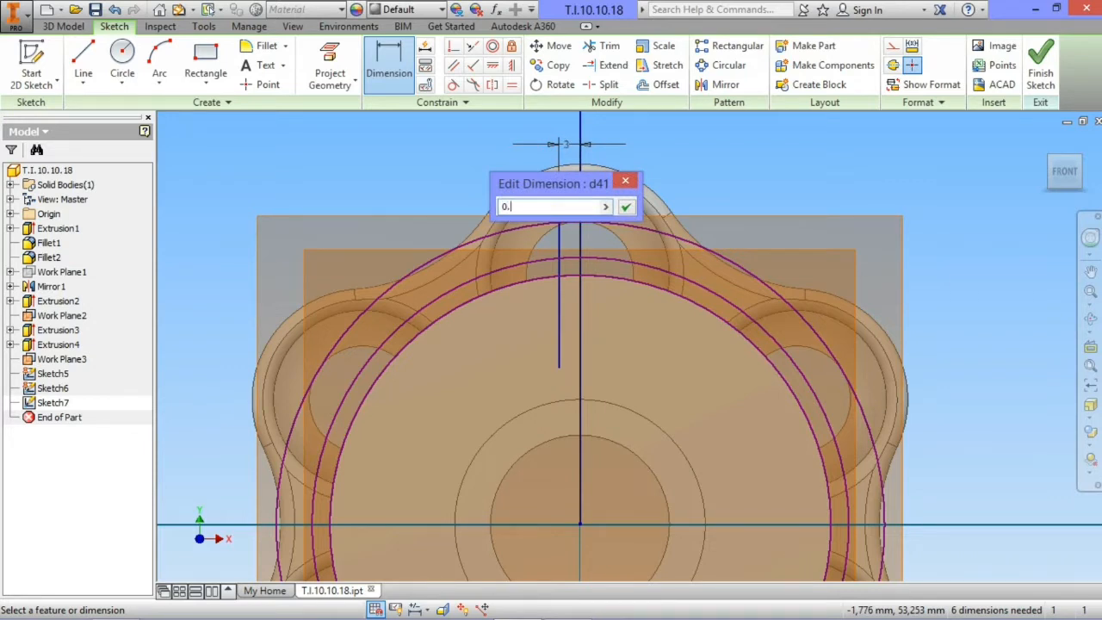
click(625, 208)
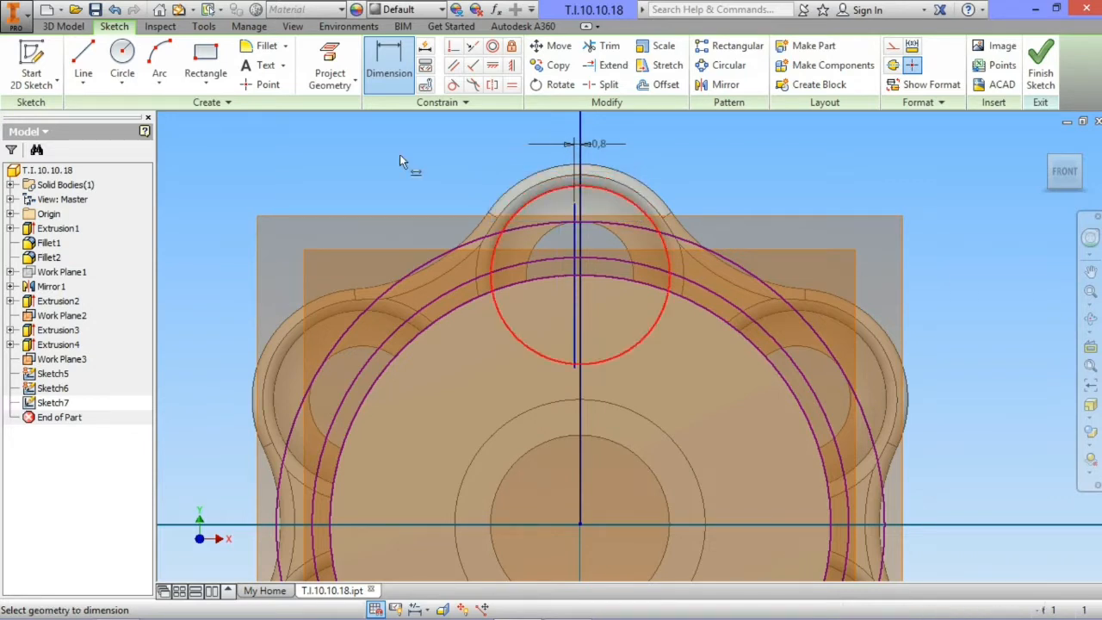
- Draw a second vertical line further left across the three circles and dimension it 2 mm from the centre line
click(84, 58)
click(553, 306)
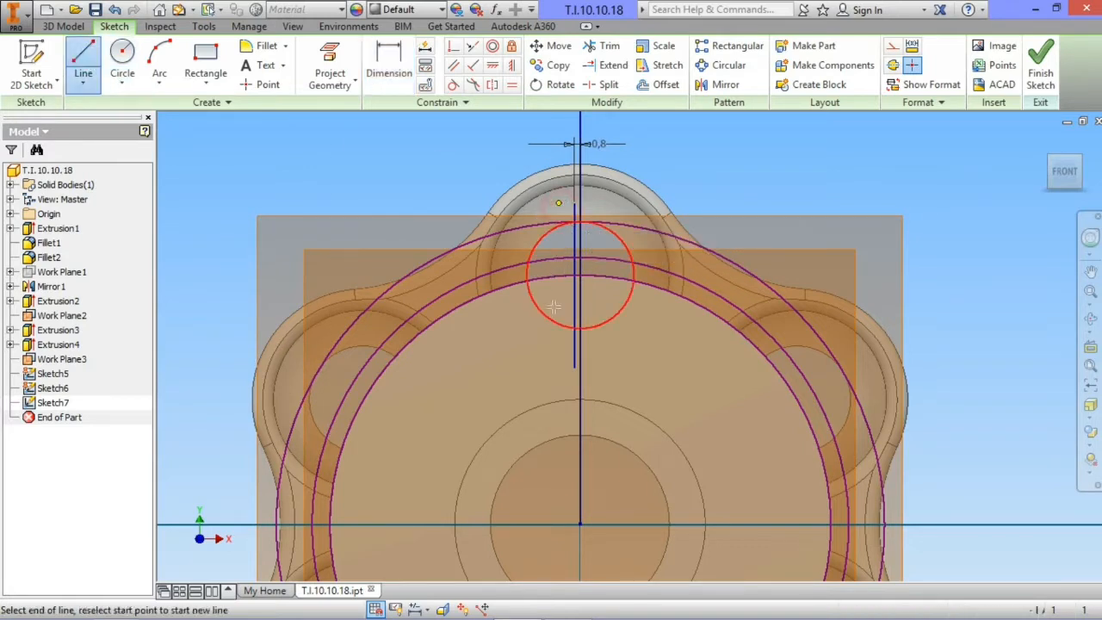
click(559, 359)
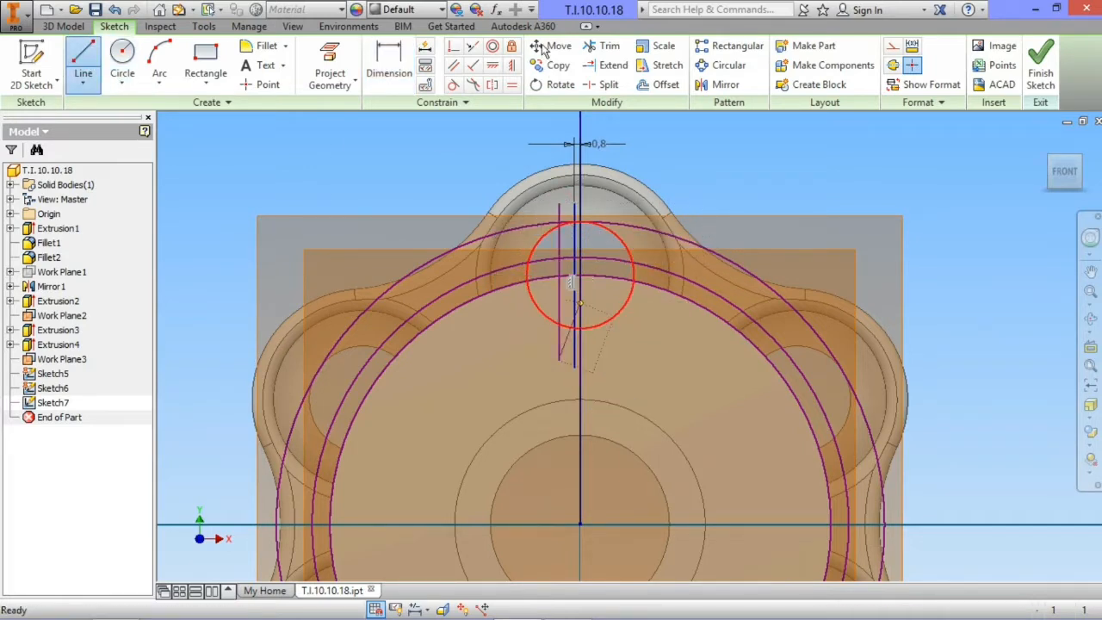
key(d)
key(d)
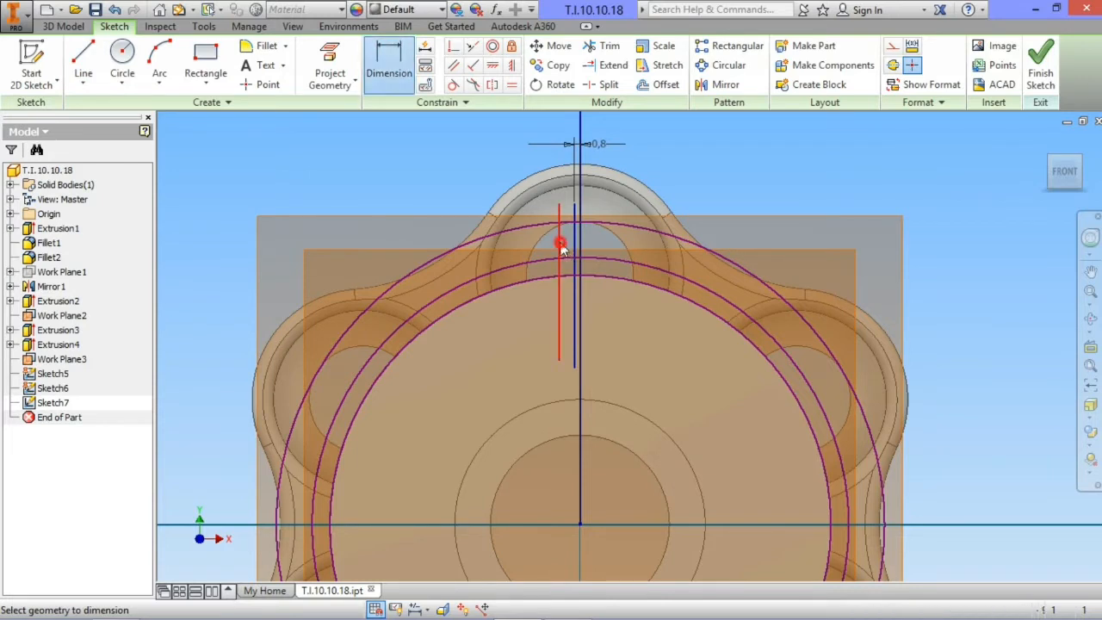
click(581, 523)
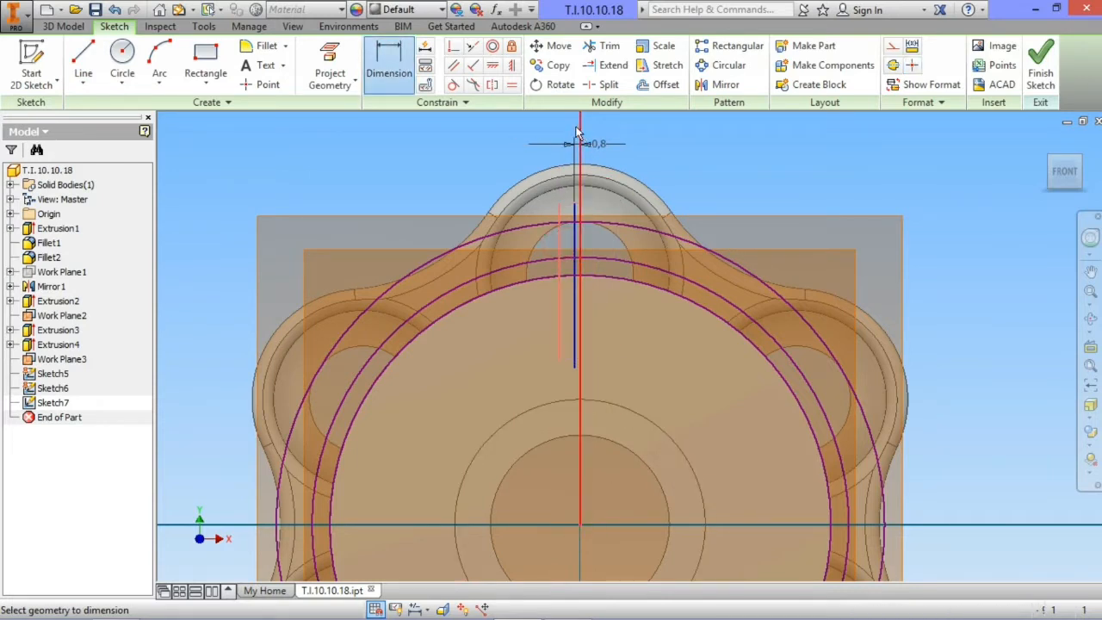
click(572, 122)
text(2)
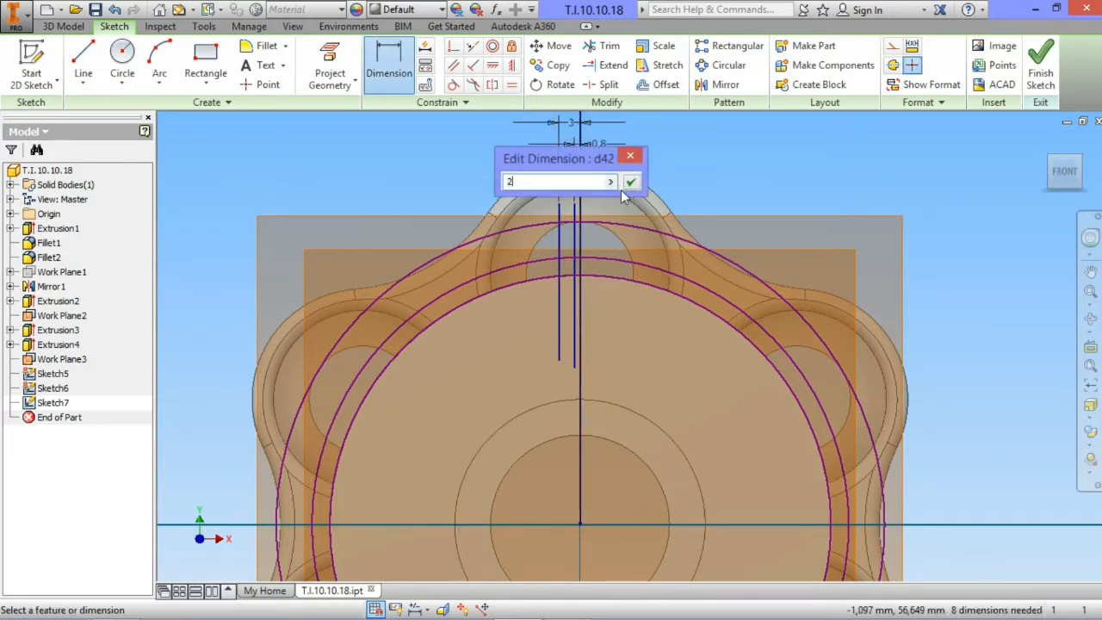
key(Return)
- Draw a three-point arc from the 2 mm line at the inner circle to the 0.8 mm line at the outer circle, through the middle circle
scroll(590, 226, up, 3)
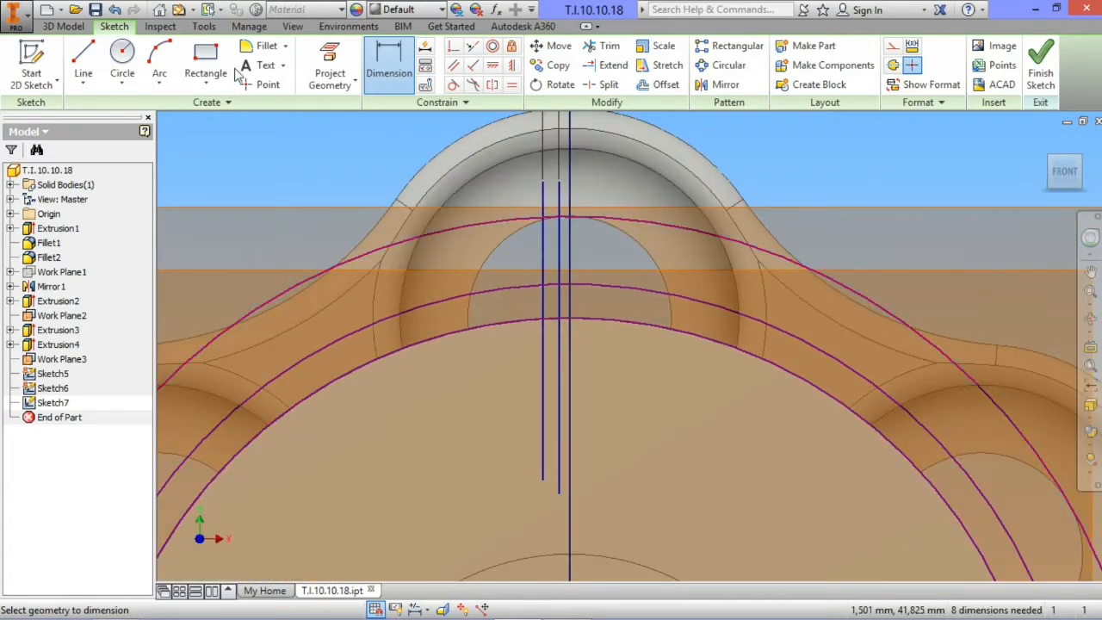
click(167, 57)
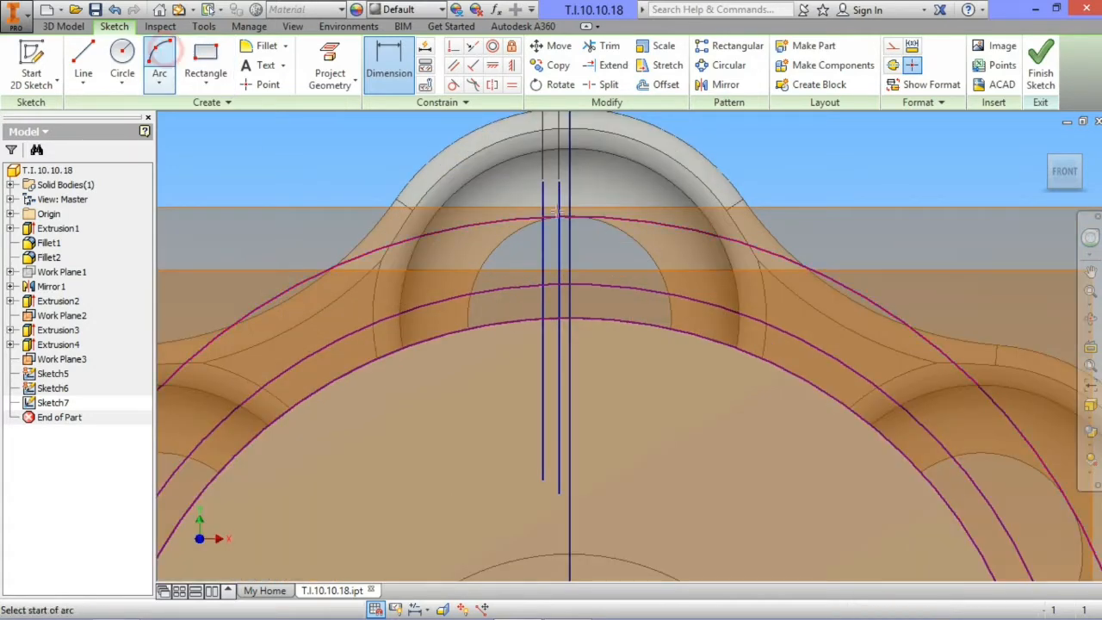
click(544, 321)
click(551, 274)
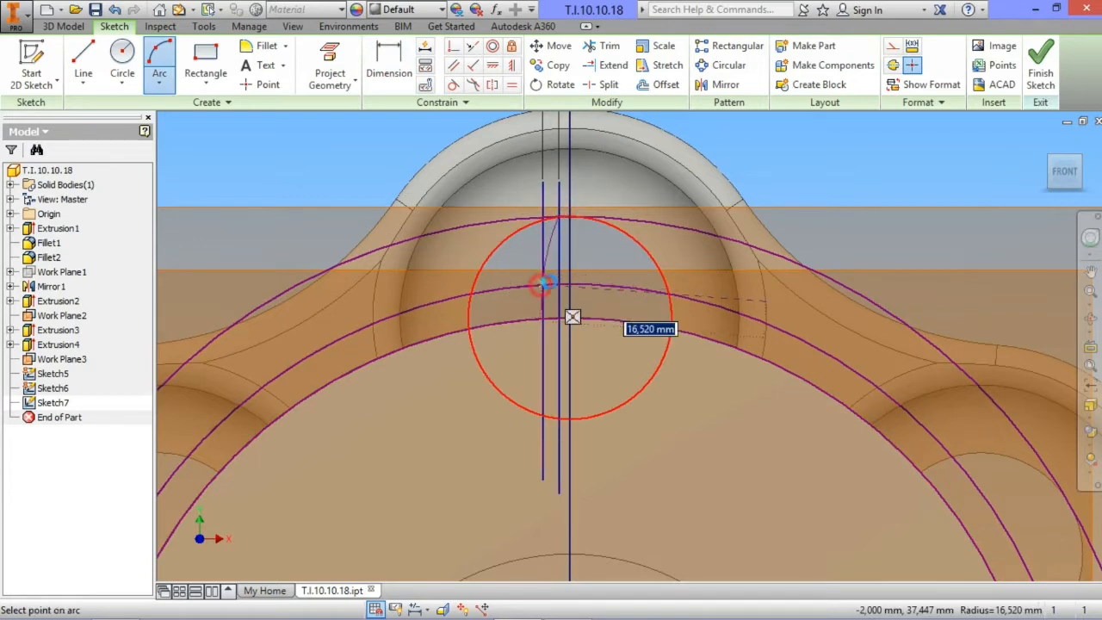
click(551, 297)
key(Escape)
- Delete the two vertical helper lines offset 0.8 mm and 2 mm from the centre line
scroll(569, 271, up, 2)
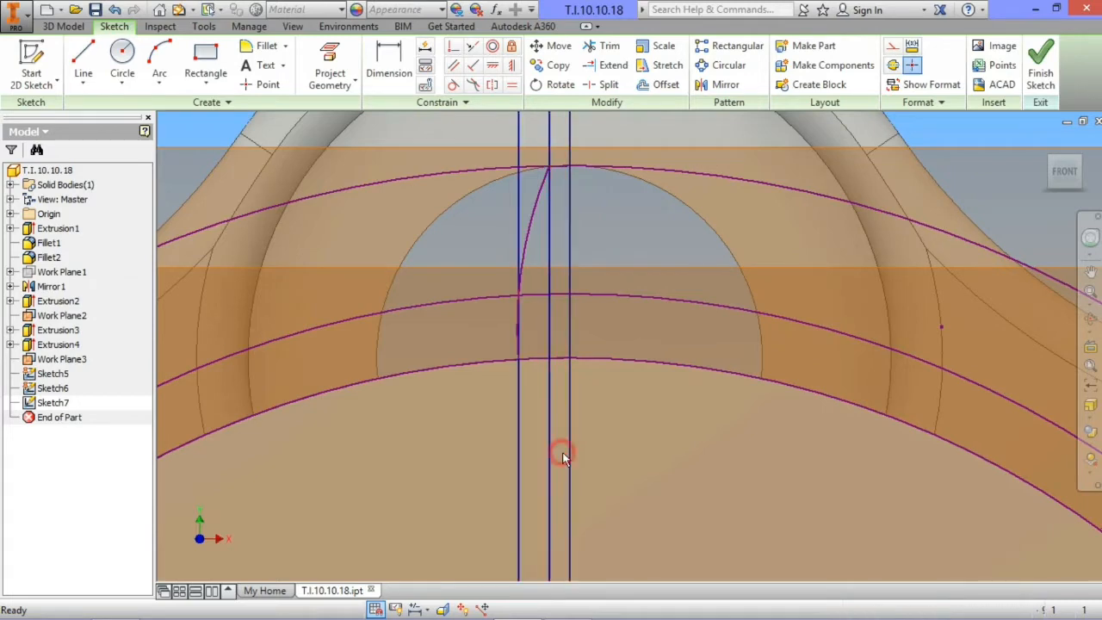
scroll(564, 446, down, 3)
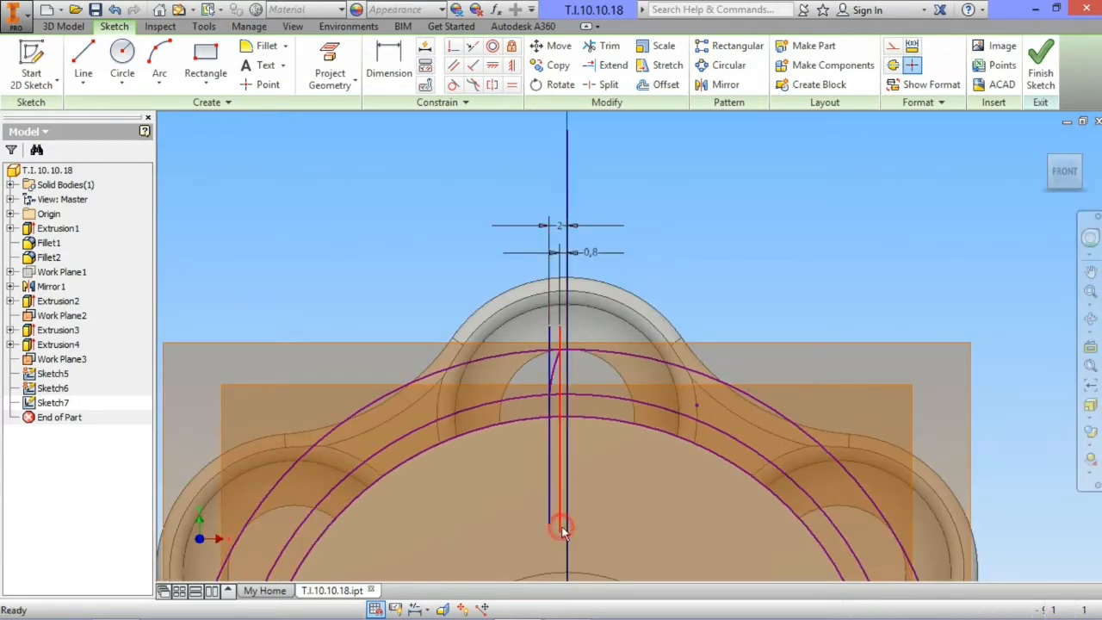
click(550, 506)
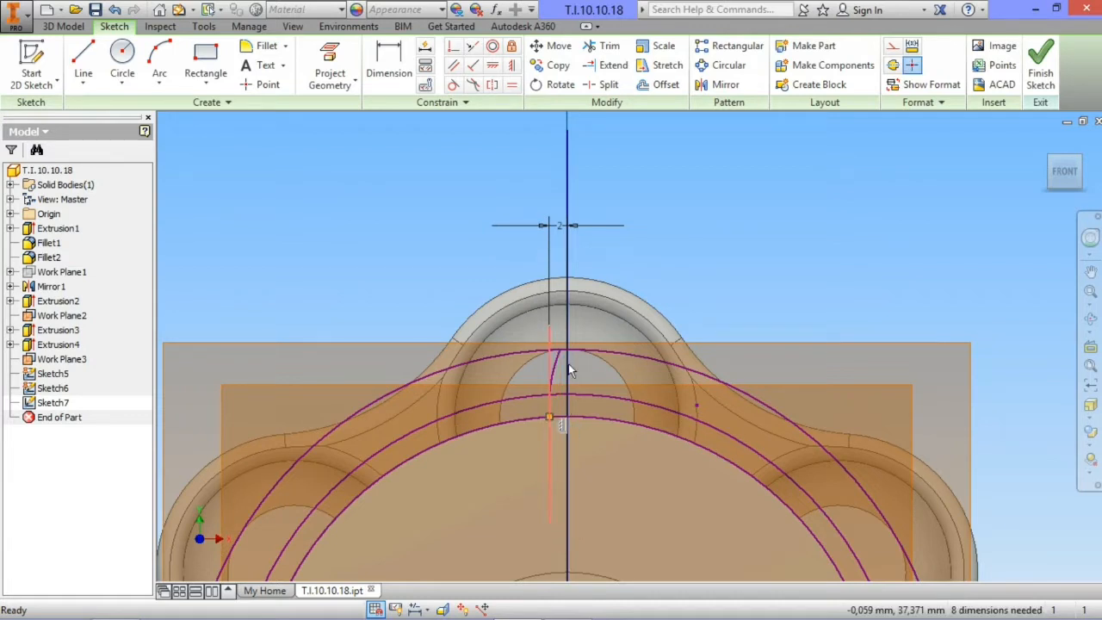
- Trim the inner and outer circles down to the short segments between the flank arc and the vertical centre line
scroll(568, 370, up, 2)
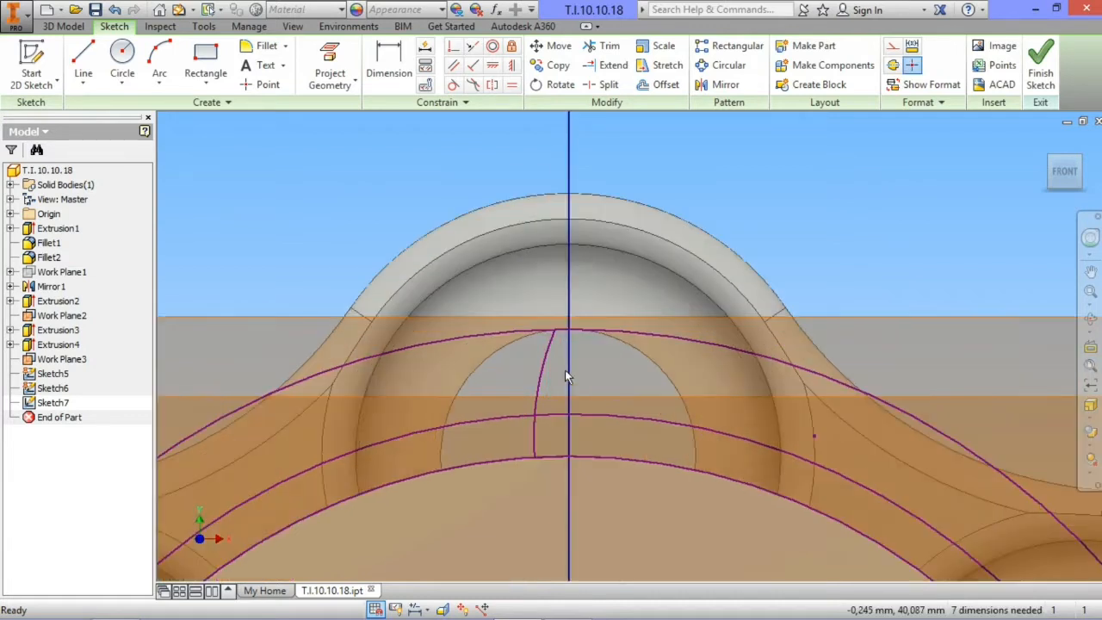
click(594, 45)
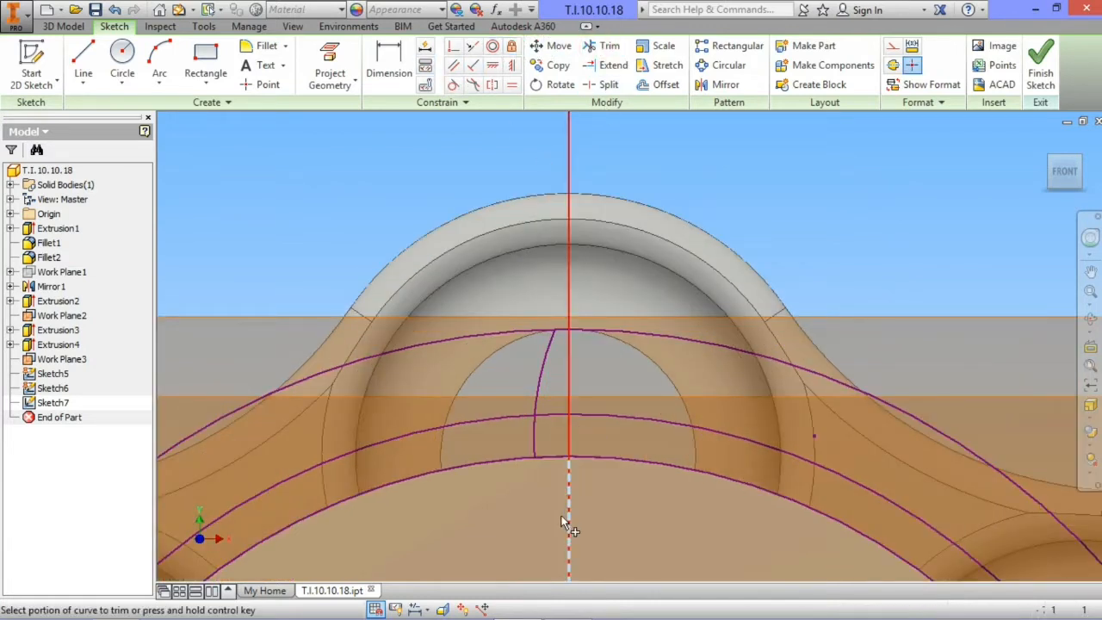
click(515, 462)
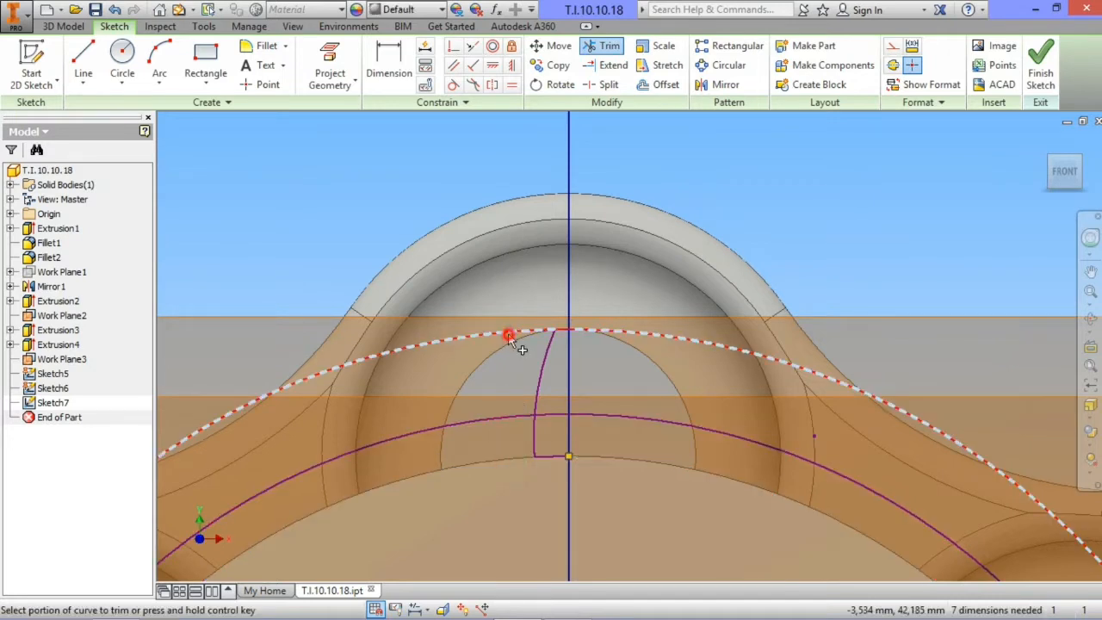
click(508, 336)
scroll(561, 351, up, 3)
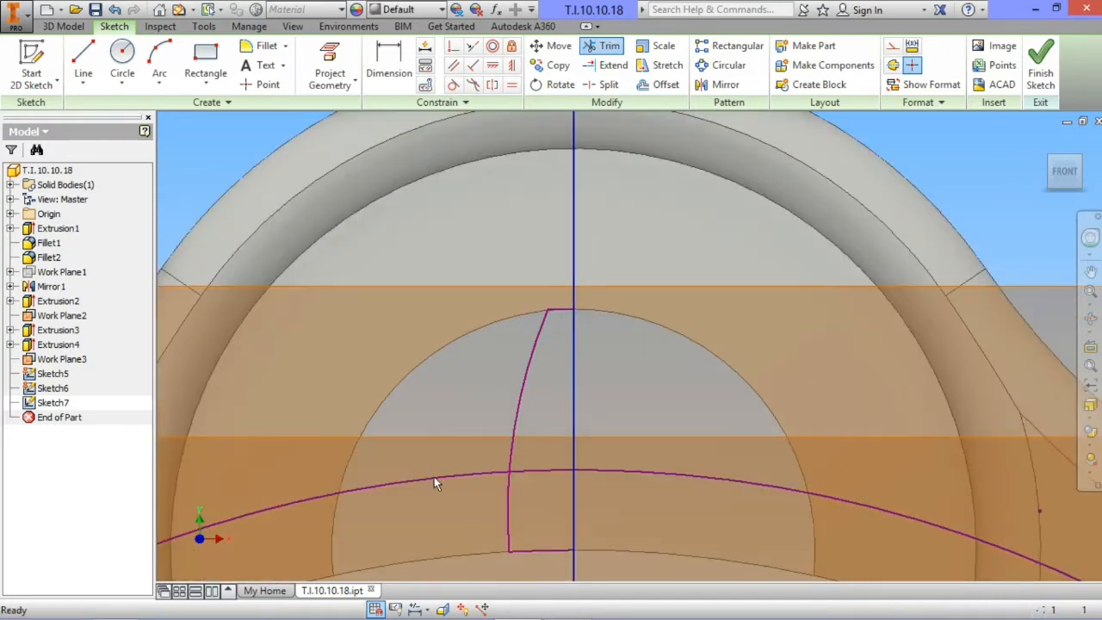
- Delete the remaining middle circle and mirror the half tooth profile about the vertical centre line
key(Escape)
key(Delete)
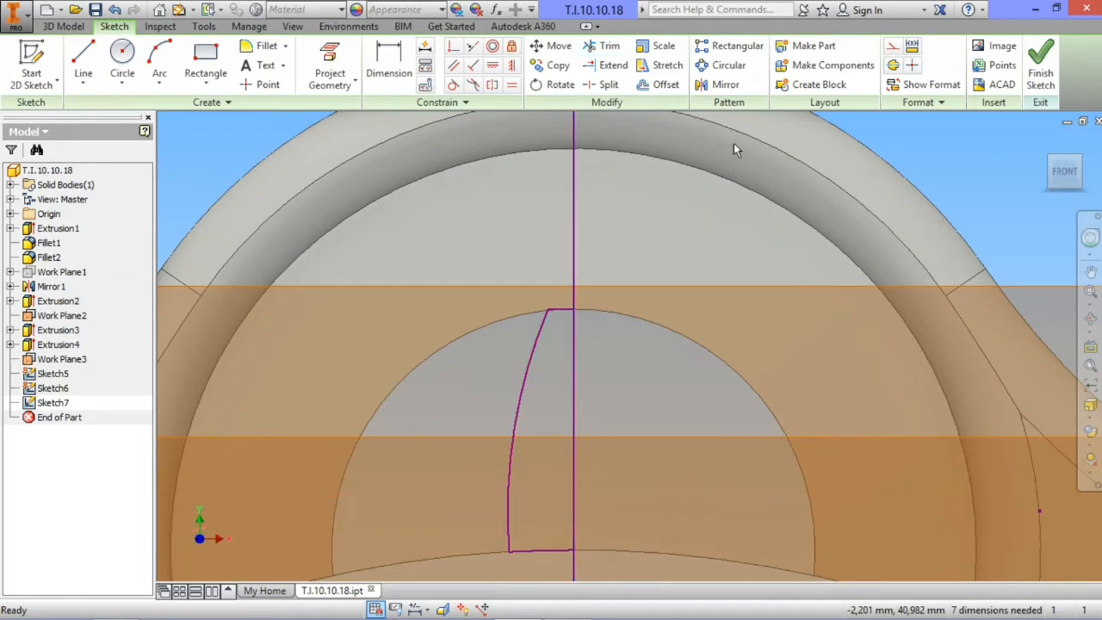
click(723, 84)
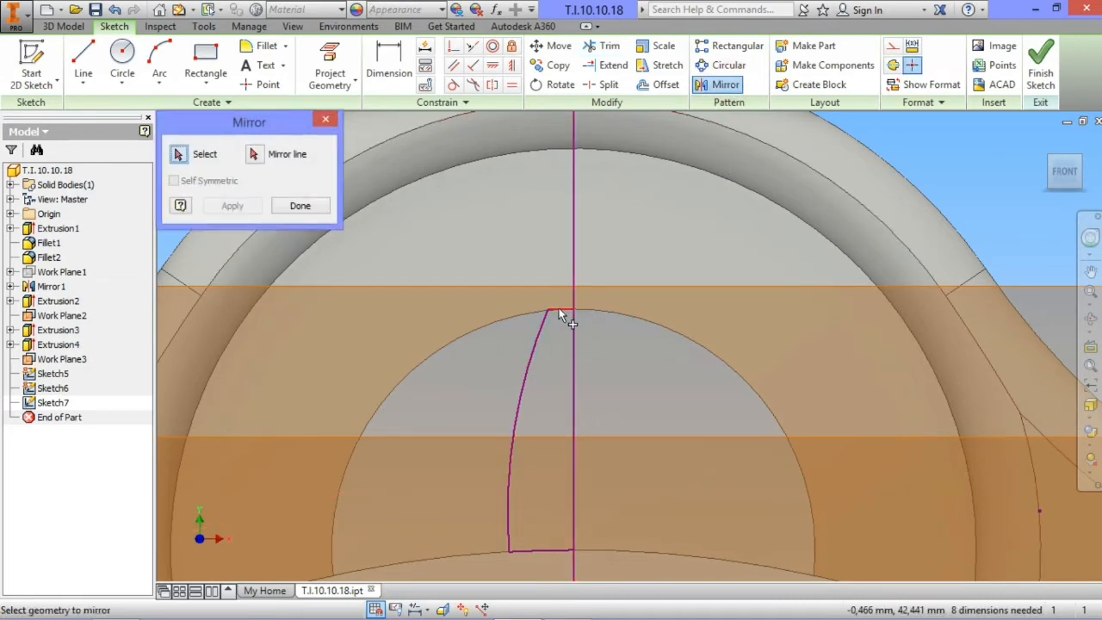
click(539, 347)
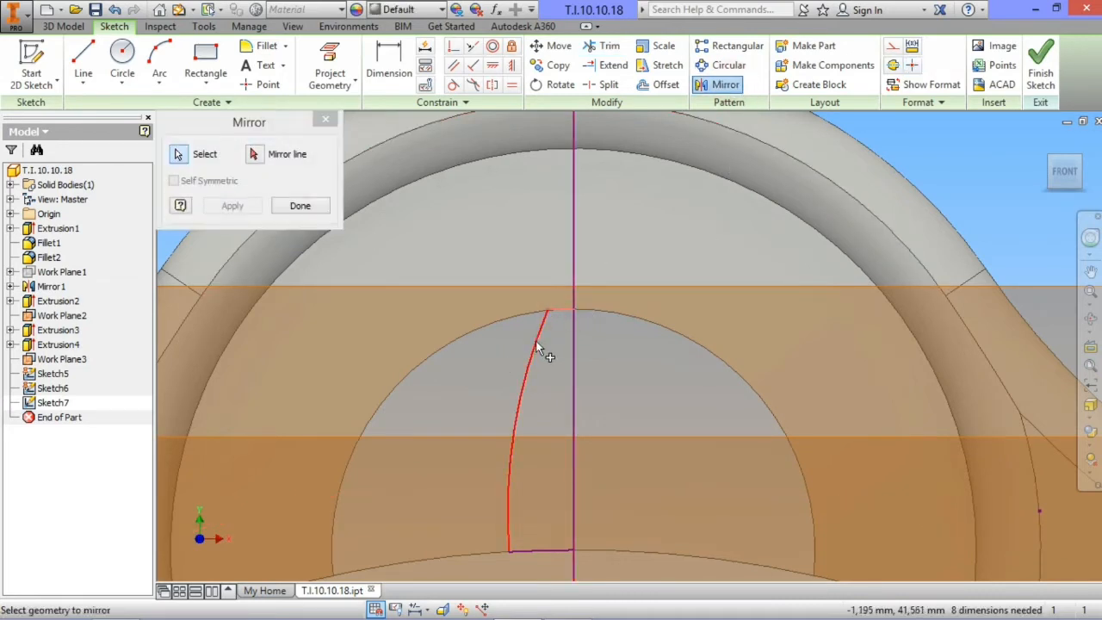
click(524, 551)
click(253, 154)
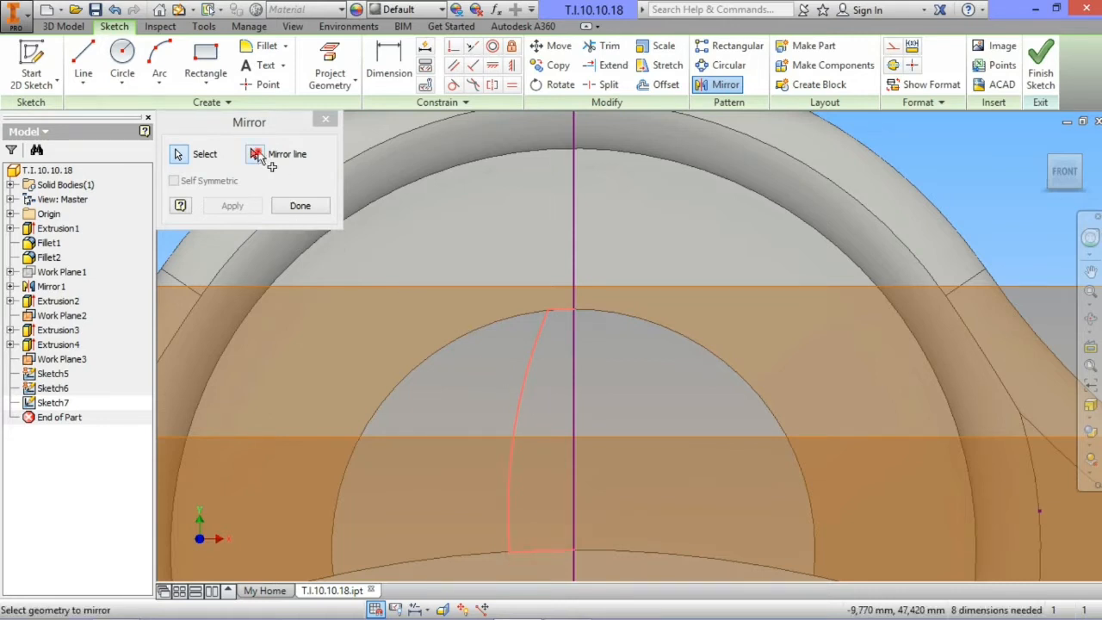
scroll(621, 233, up, 3)
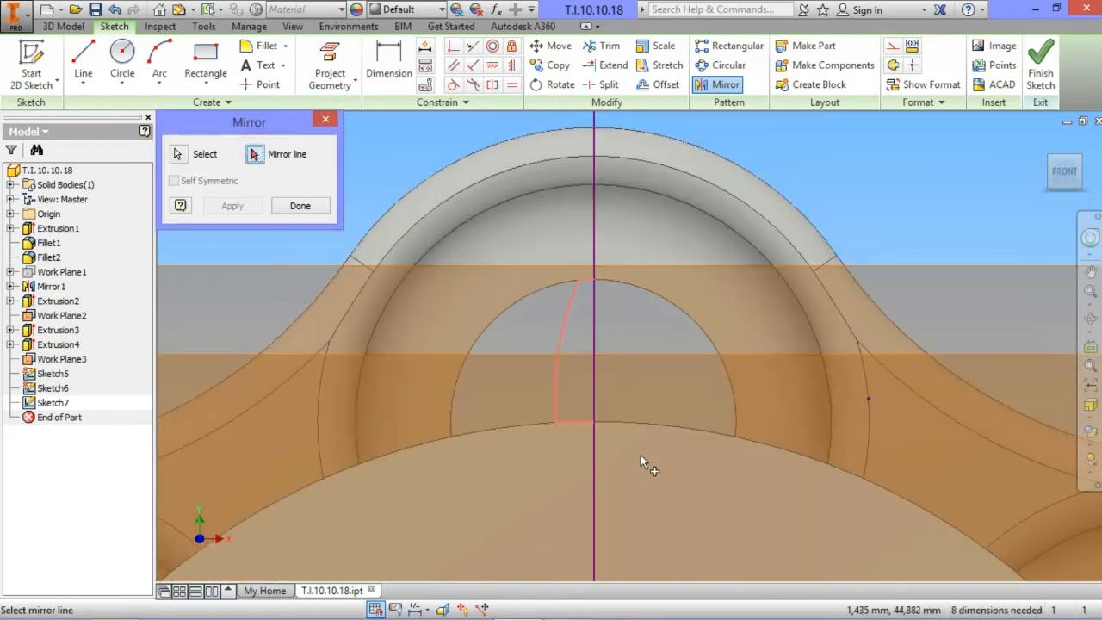
click(594, 466)
click(239, 206)
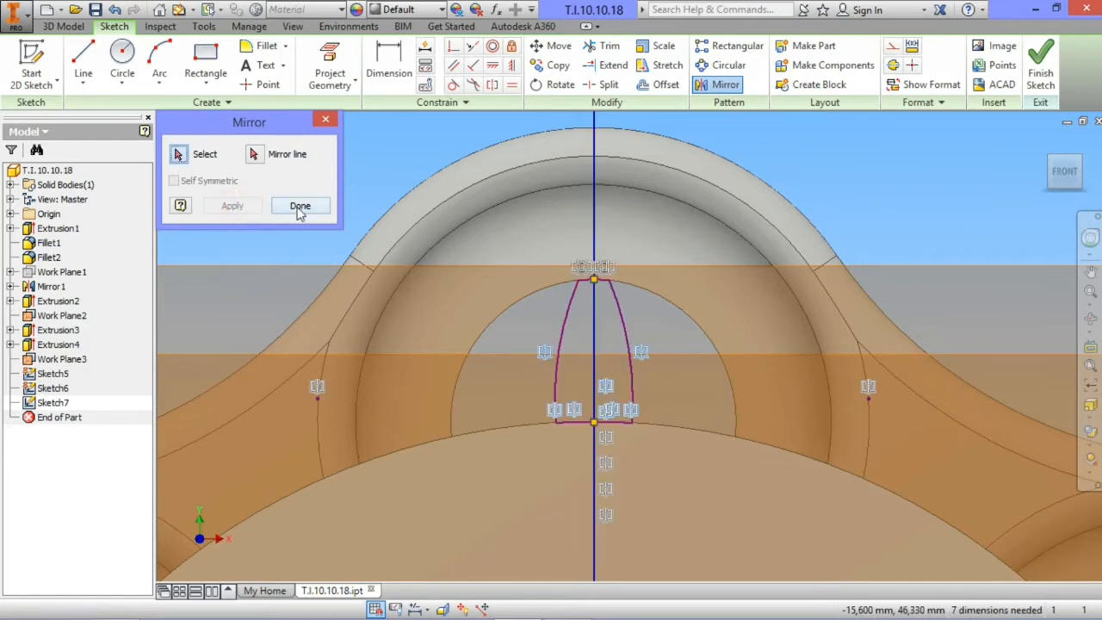
click(299, 206)
- Delete the sketched vertical centre line and the two short bottom segments of the tooth profile
scroll(623, 465, down, 2)
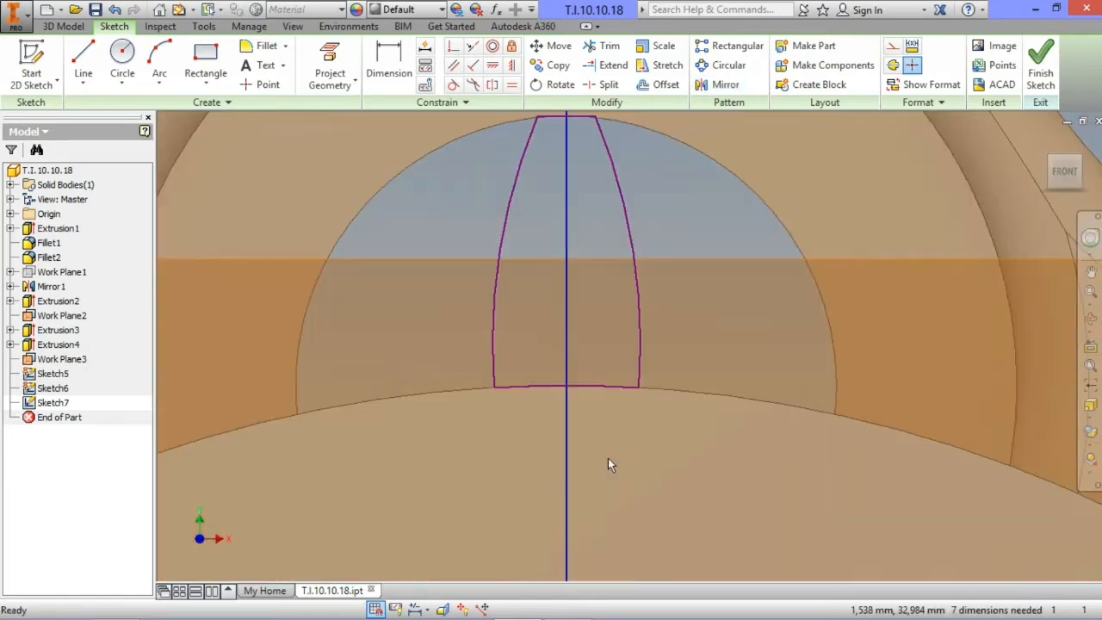
click(568, 443)
scroll(564, 426, up, 2)
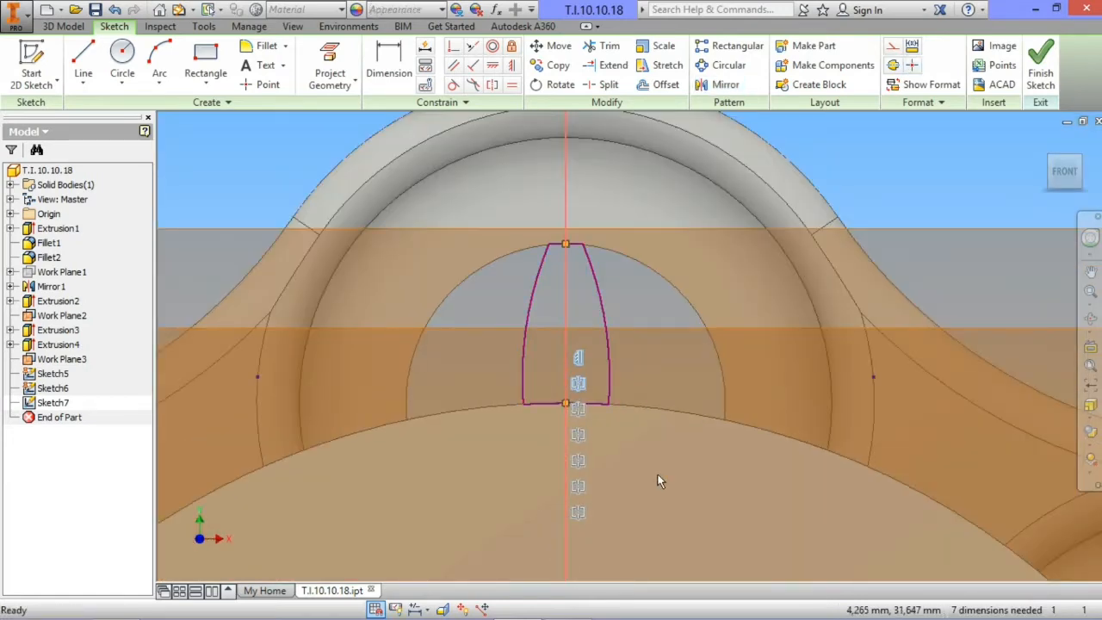
key(Delete)
middle_drag(657, 475, 575, 377)
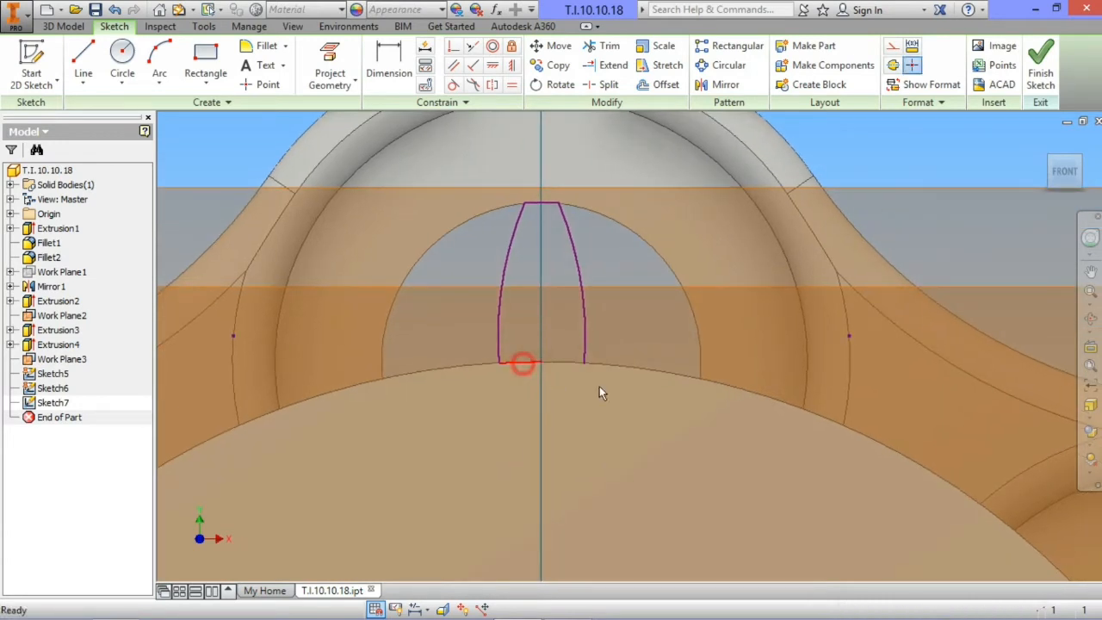
scroll(661, 431, down, 2)
- Move the open tooth profile 1 mm straight down, using its lower right endpoint as the base point
drag(659, 430, 516, 282)
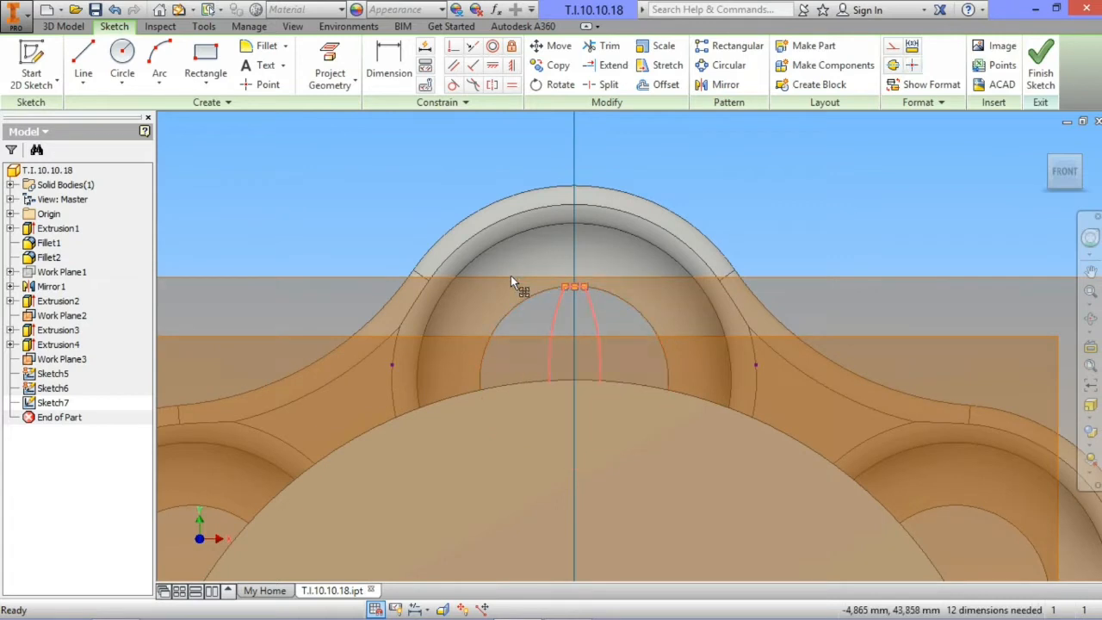
click(551, 46)
click(188, 190)
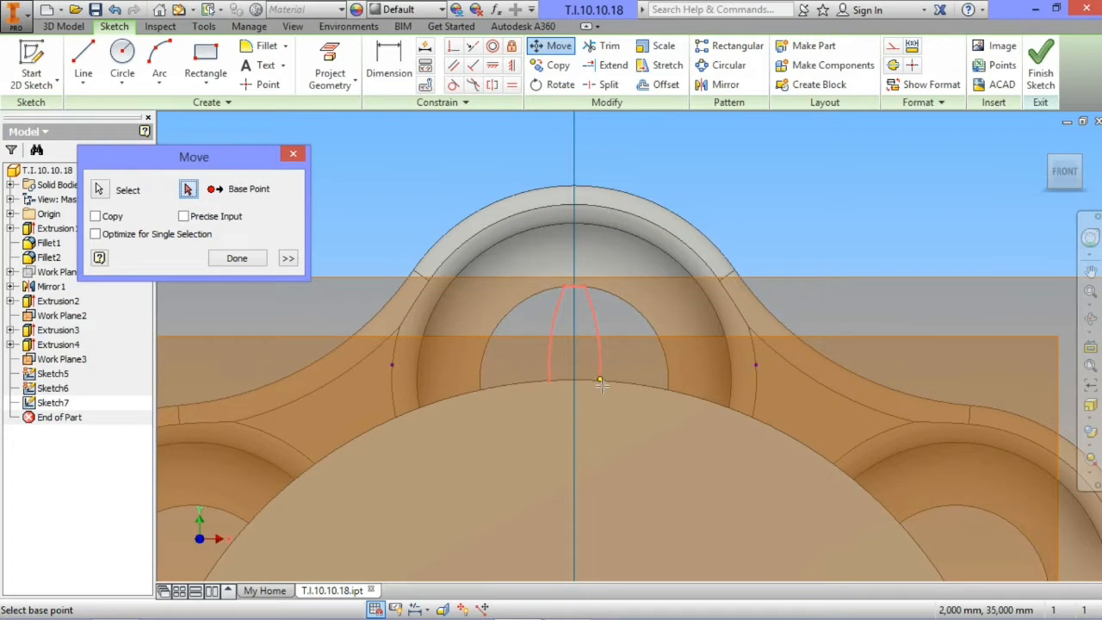
click(600, 381)
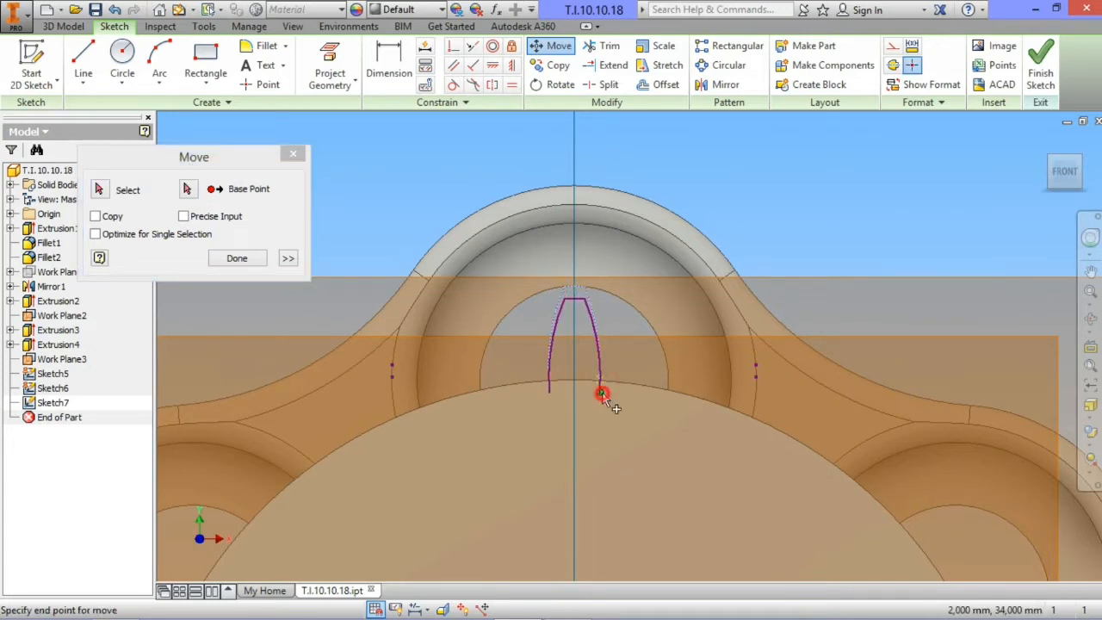
click(601, 392)
key(Escape)
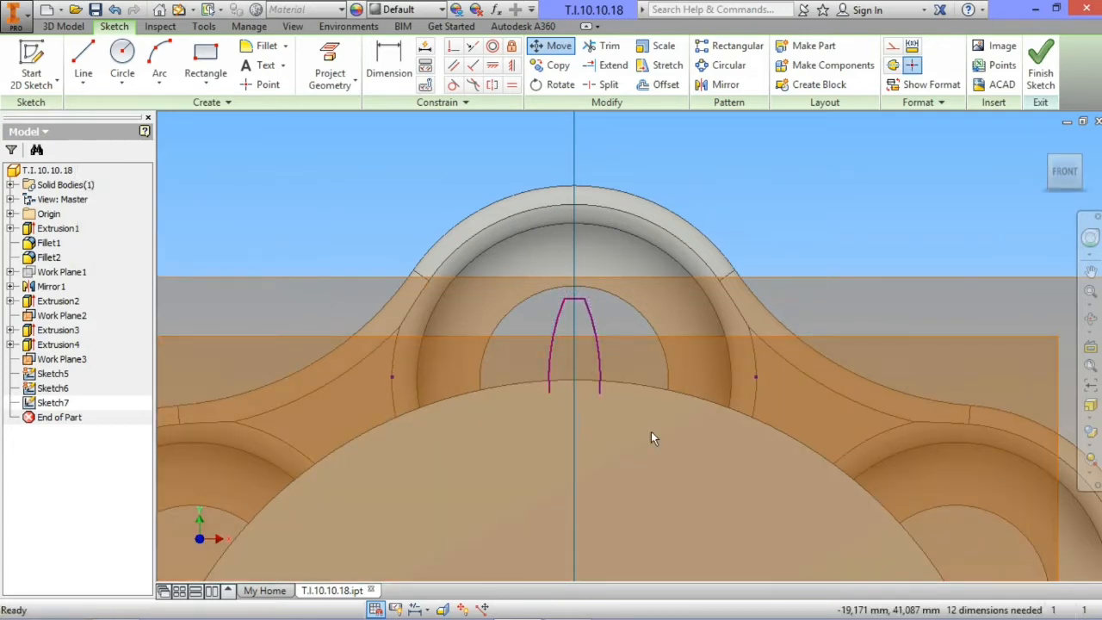
- Draw a circle centred on the cylinder's axis, passing through the lower ends of the two tooth flanks
middle_drag(634, 426, 591, 412)
scroll(577, 385, down, 3)
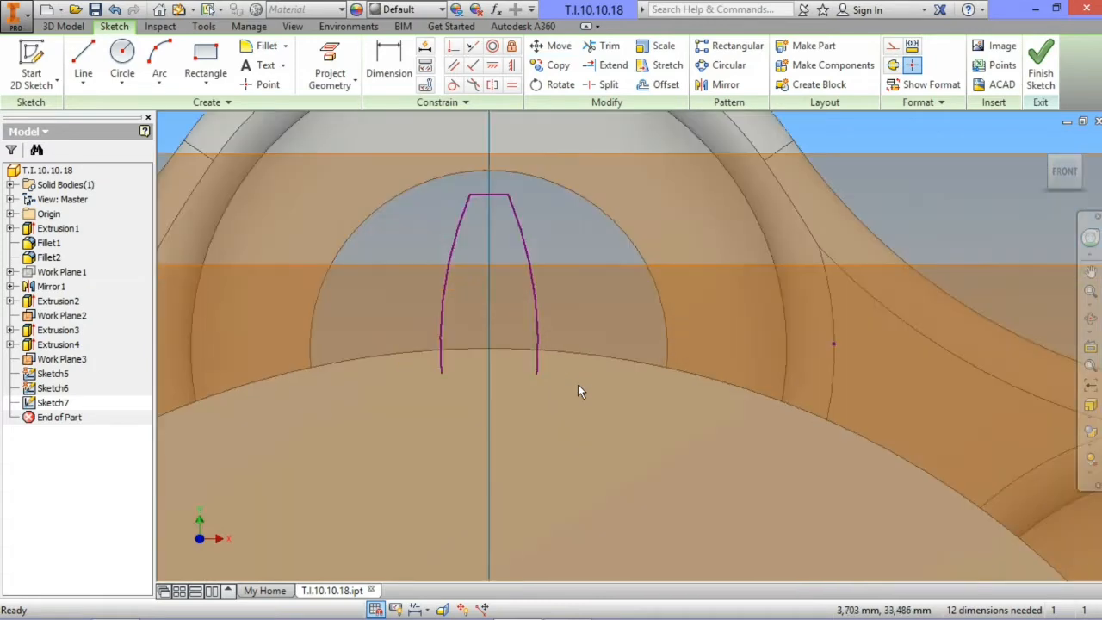
scroll(577, 383, up, 2)
middle_drag(594, 360, 597, 342)
scroll(597, 342, up, 3)
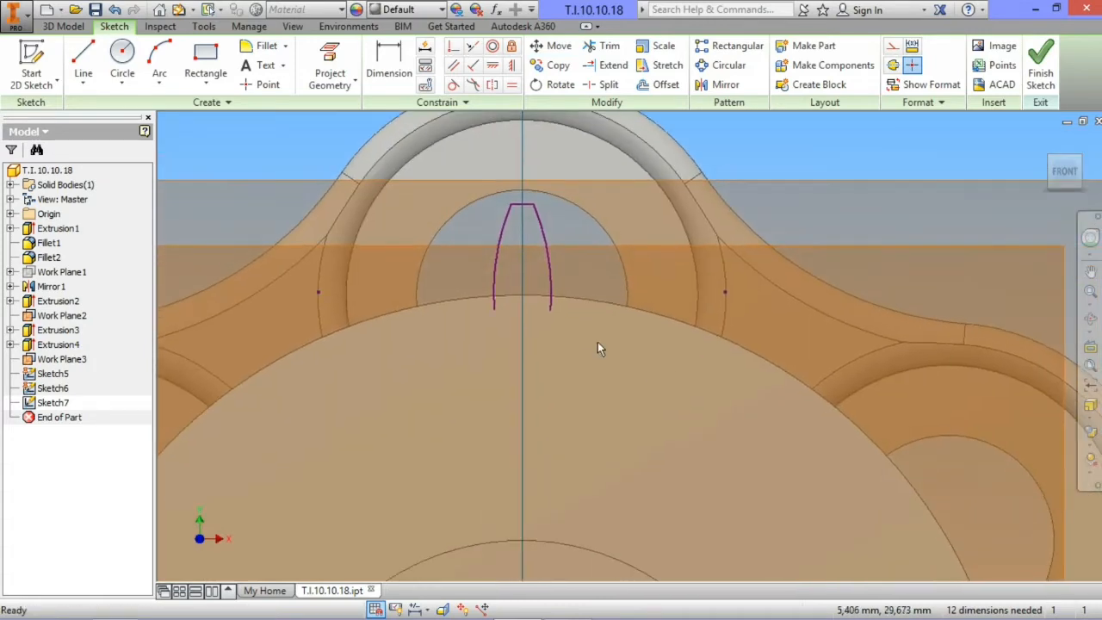
click(123, 56)
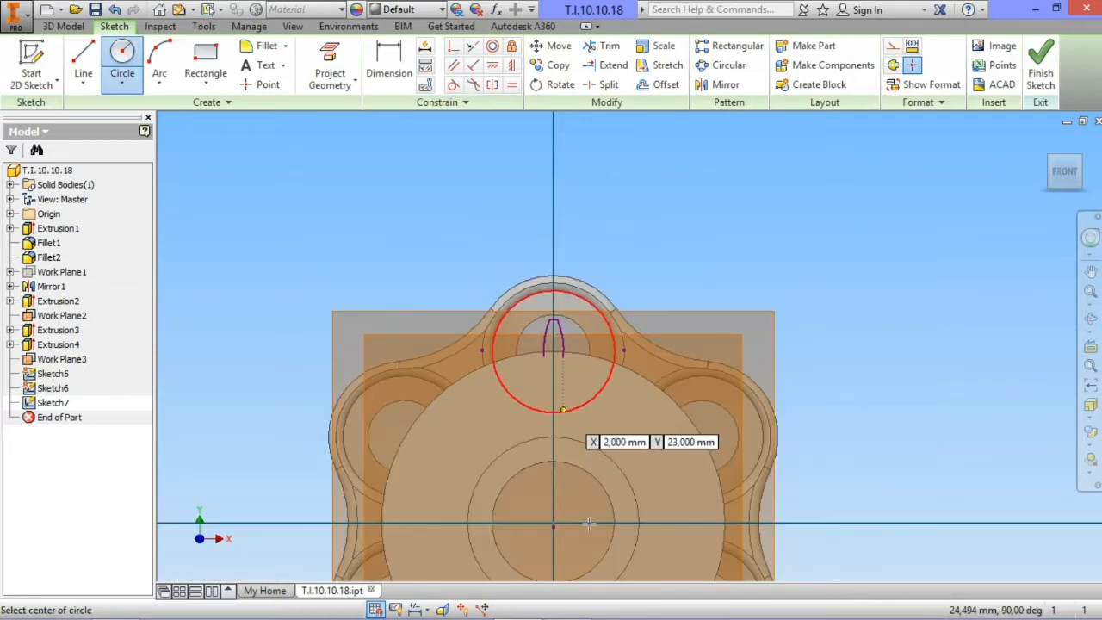
click(553, 526)
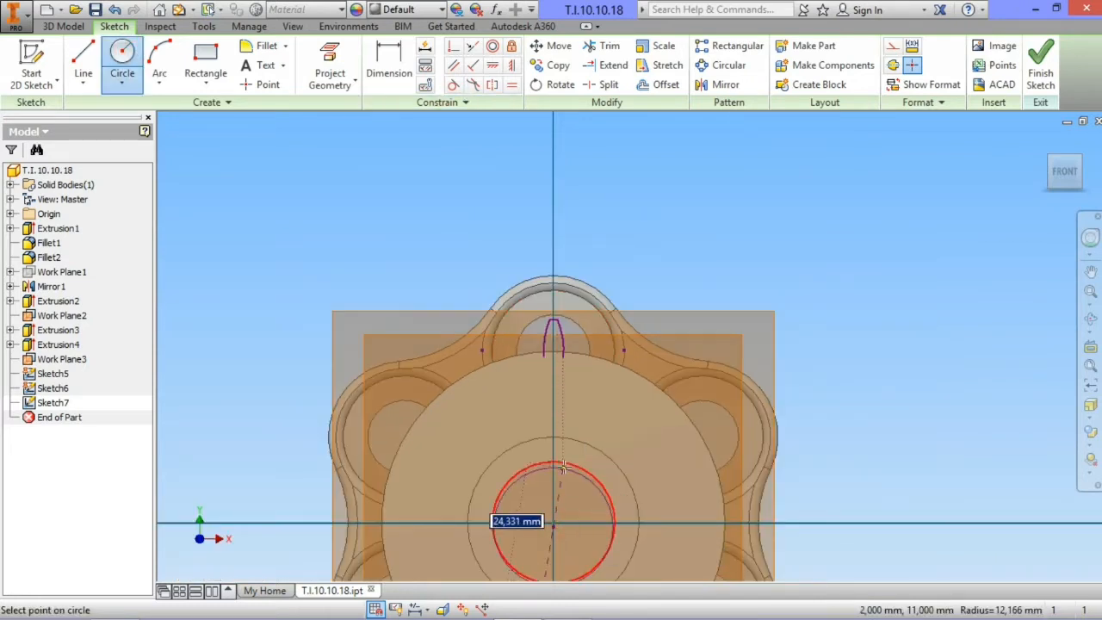
click(122, 53)
click(122, 53)
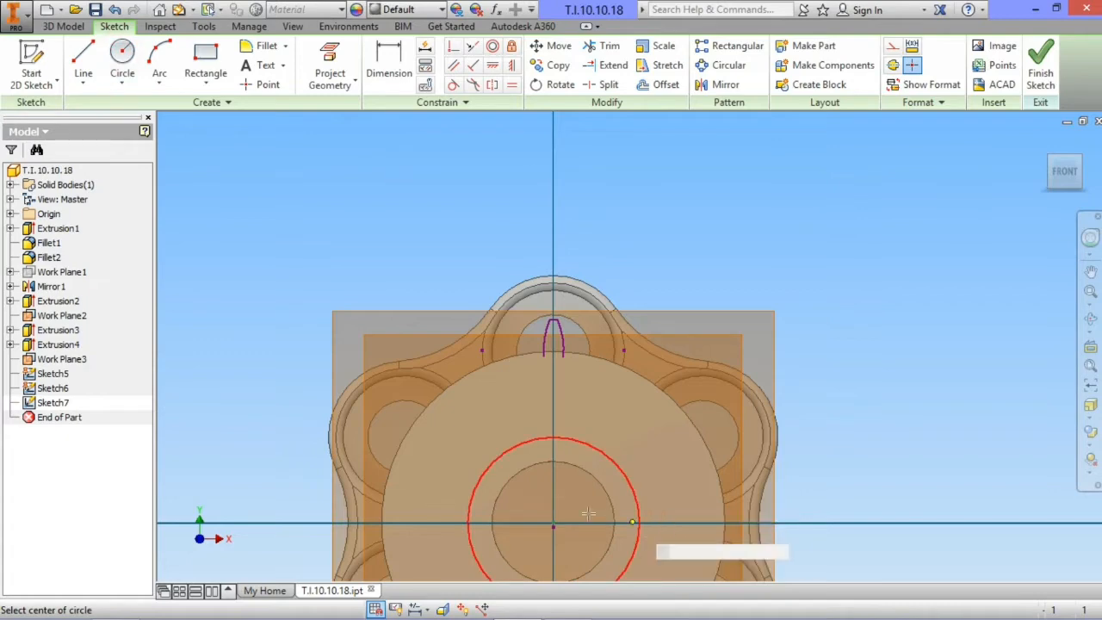
click(553, 351)
scroll(576, 379, up, 3)
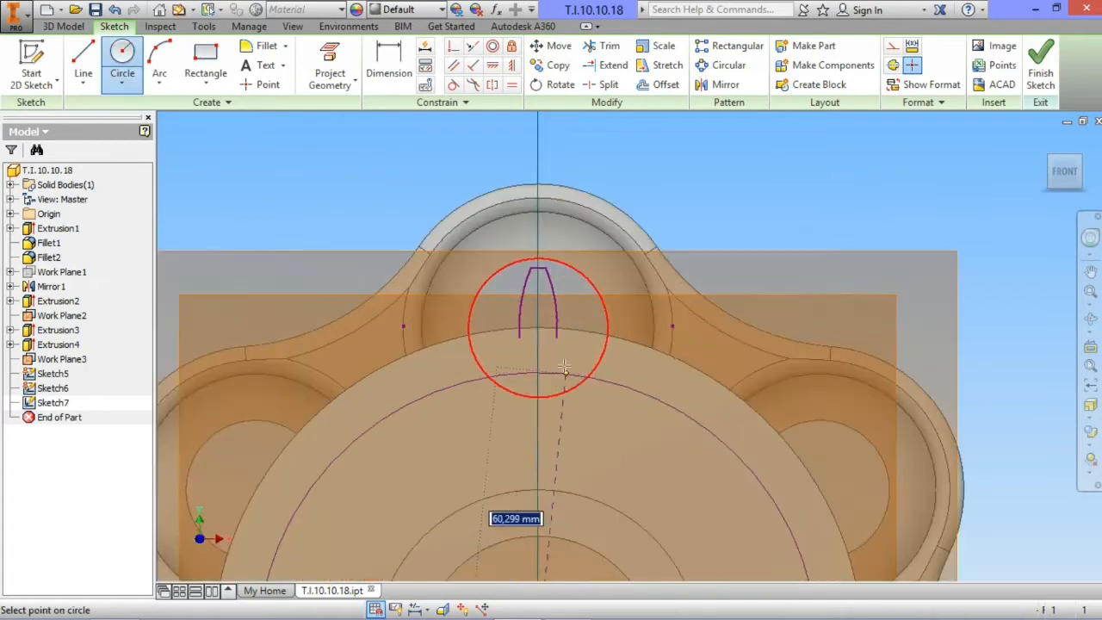
scroll(548, 314, up, 3)
key(Escape)
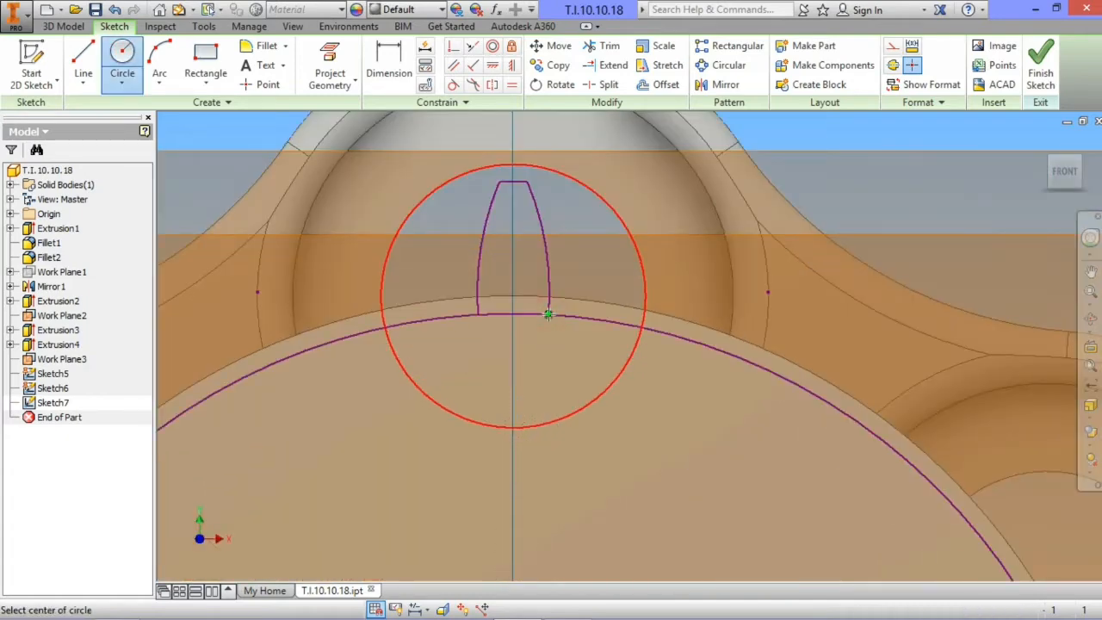
key(Escape)
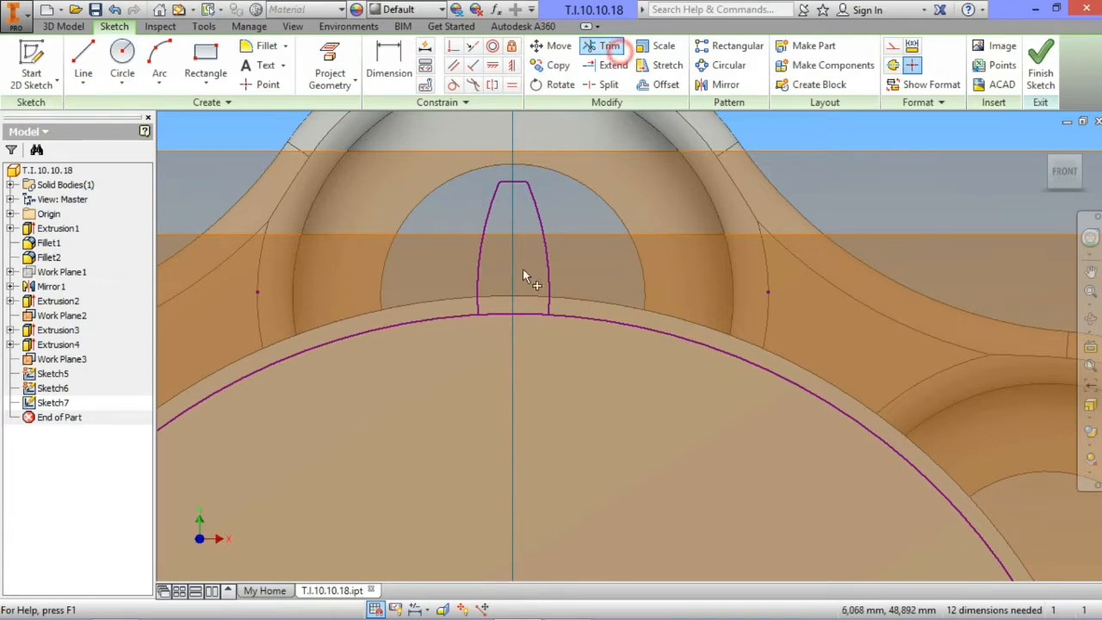
- Trim the circle to the short arc that closes the tooth profile between its two flanks
click(436, 317)
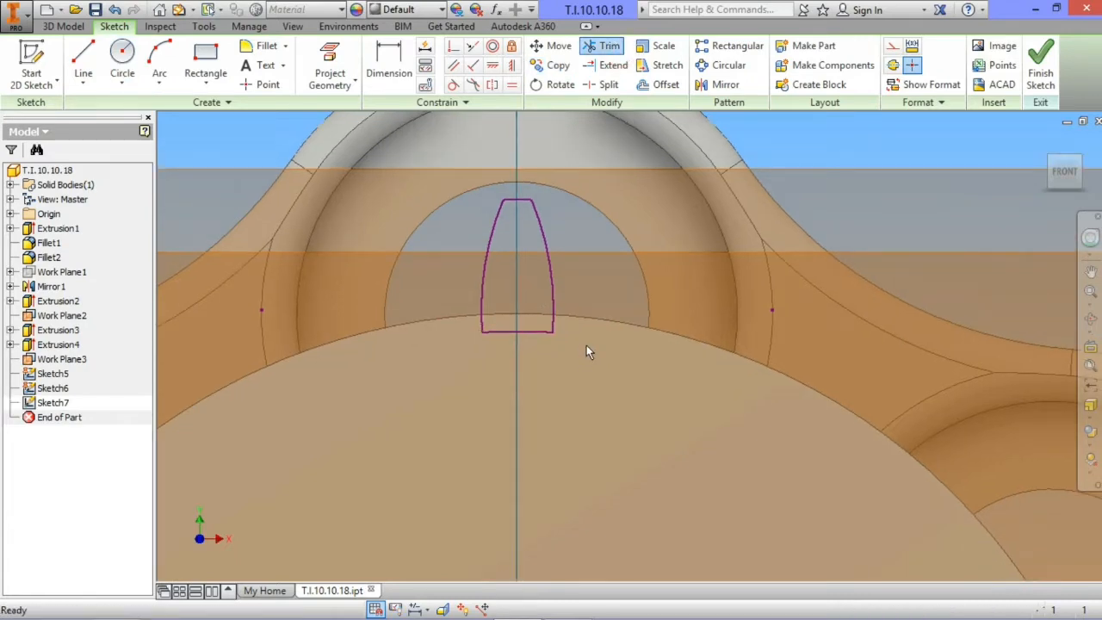
middle_drag(590, 349, 606, 374)
scroll(594, 348, up, 2)
key(Escape)
scroll(594, 346, down, 2)
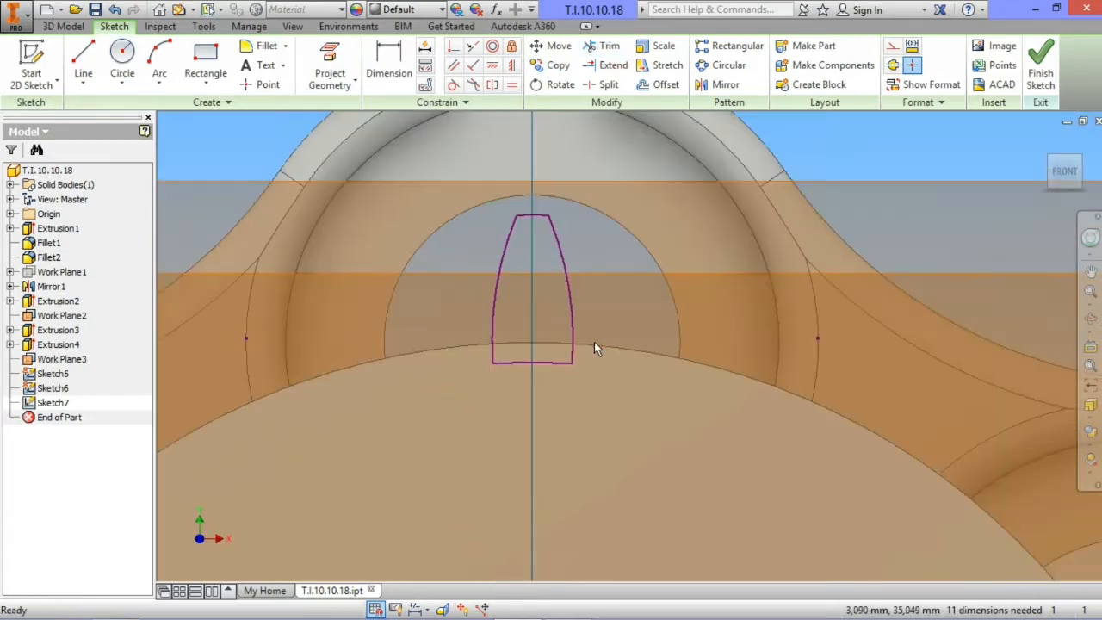
- Try copying the closed tooth profile beside the original from its lower right corner, and undo that copy
drag(622, 415, 463, 208)
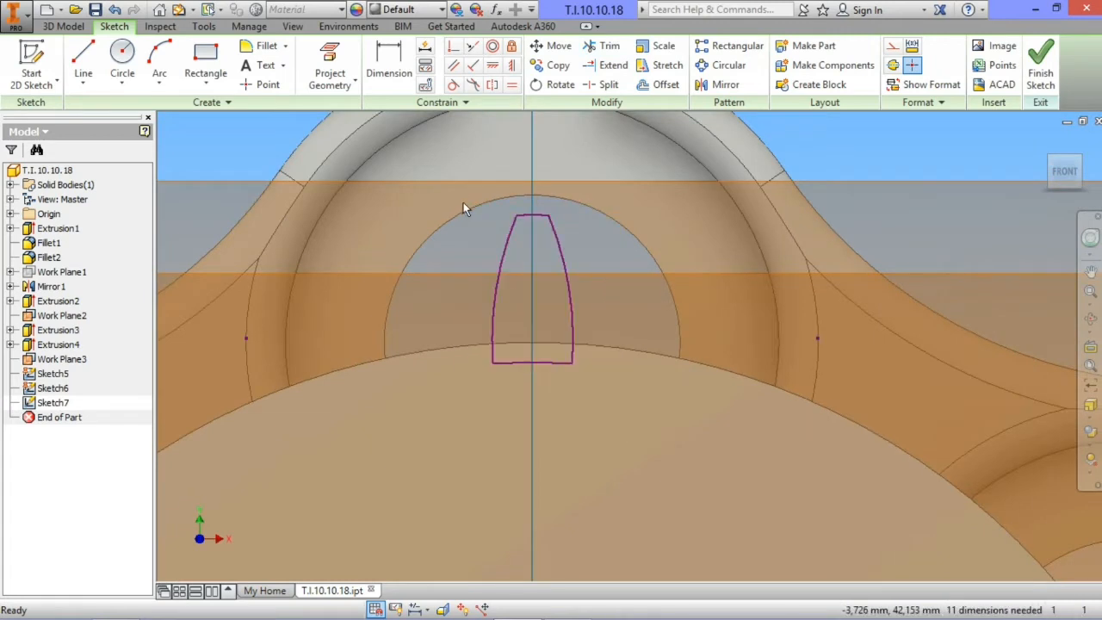
click(557, 66)
click(264, 155)
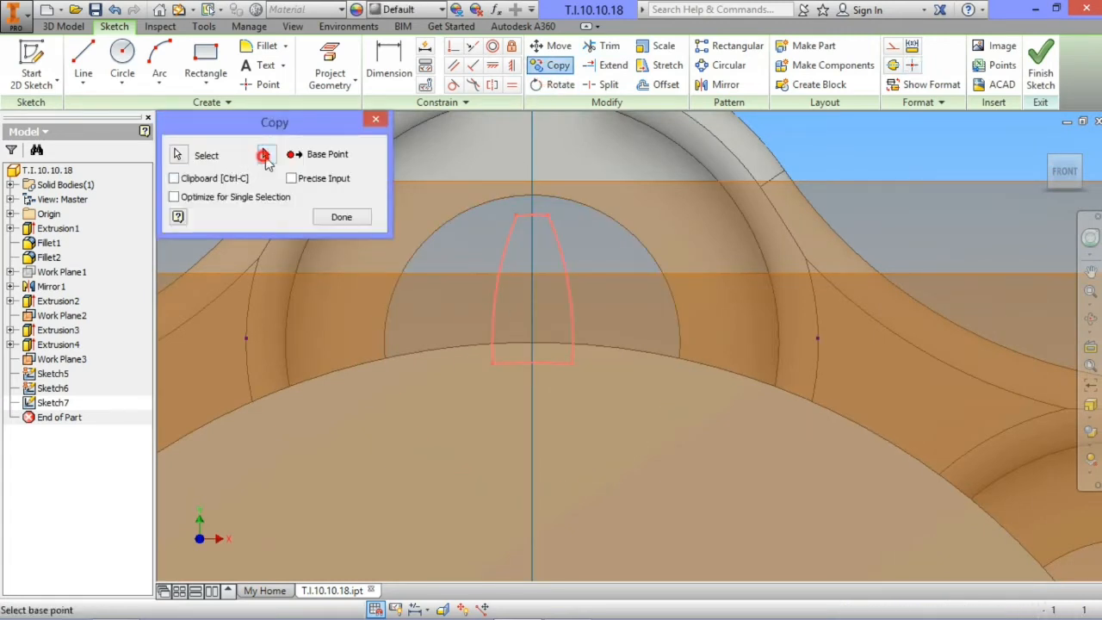
click(571, 363)
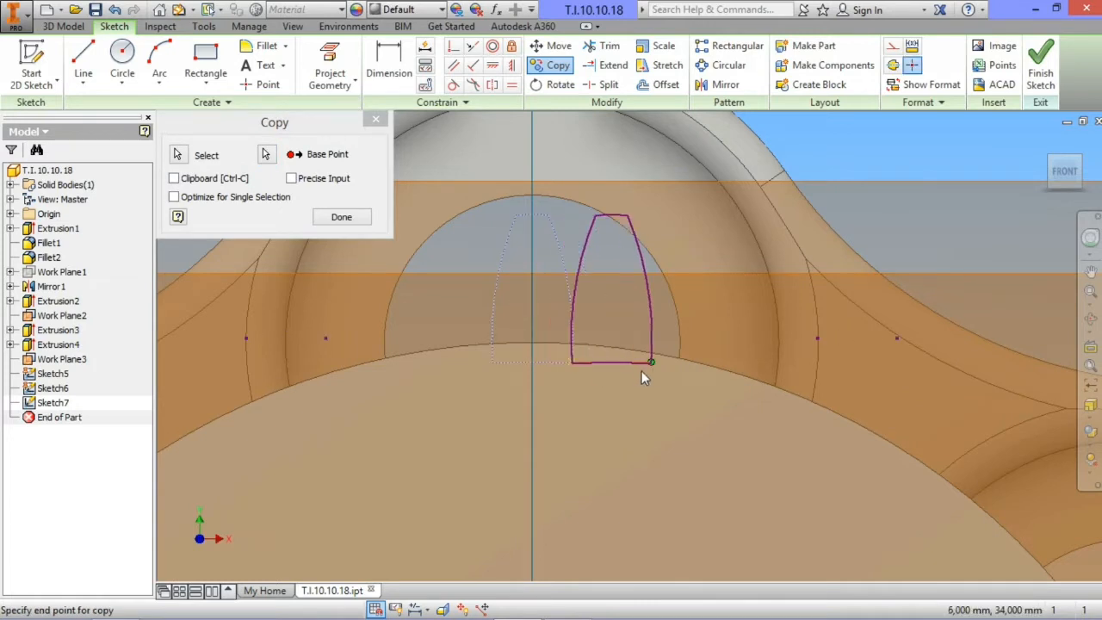
click(645, 371)
key(Escape)
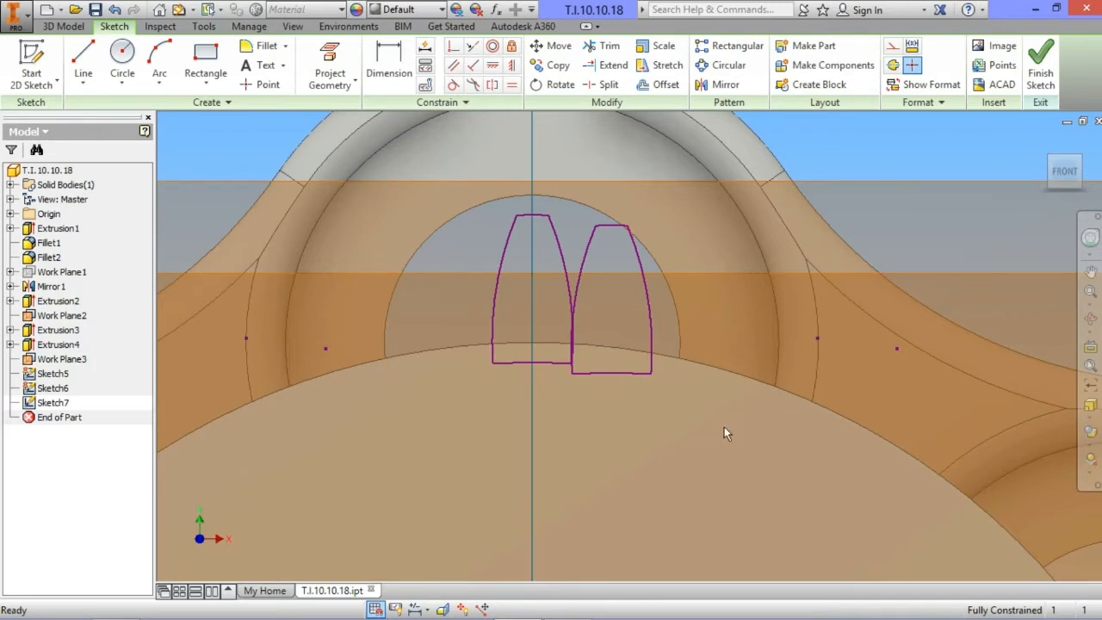
key(ctrl+z)
- Copy the closed tooth profile about 4 mm to the right and slightly lower, adjoining the original's right flank
drag(623, 410, 444, 162)
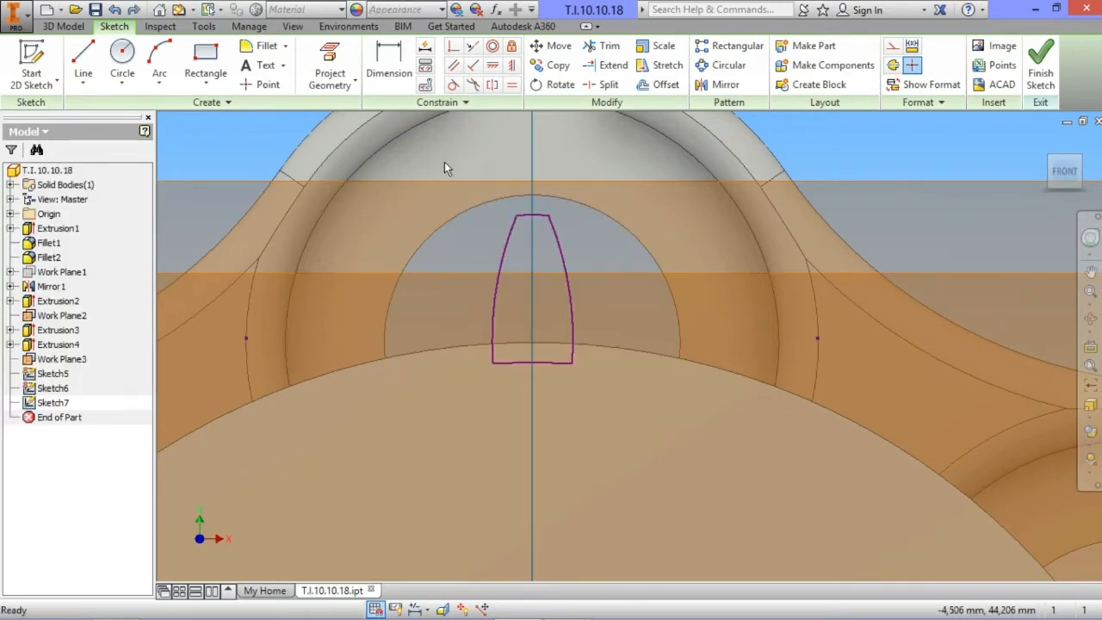
click(554, 66)
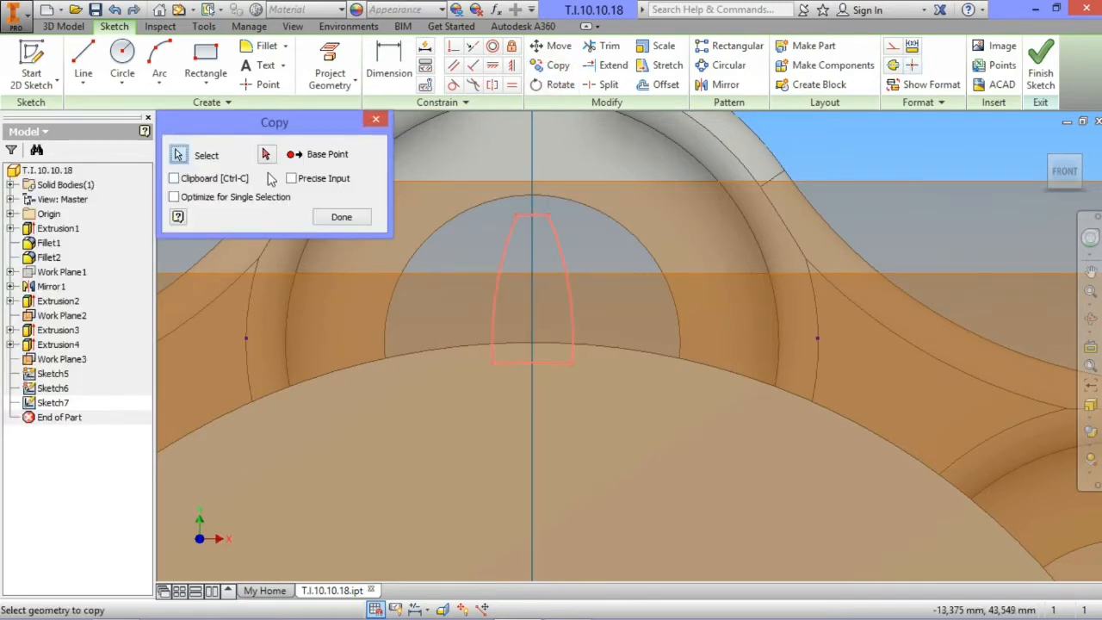
click(571, 362)
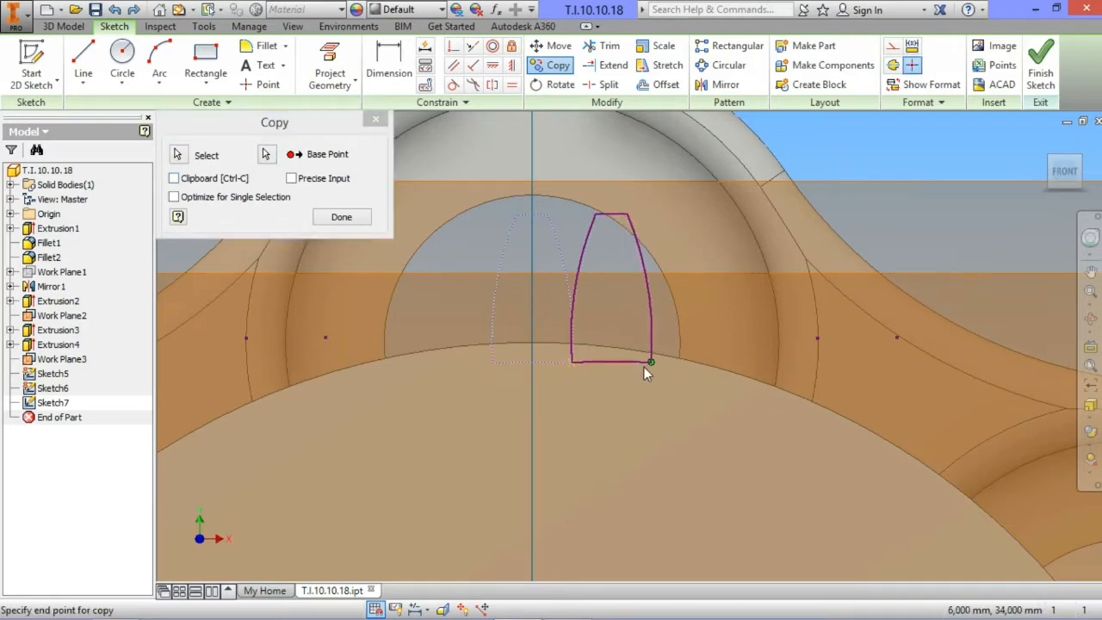
click(651, 372)
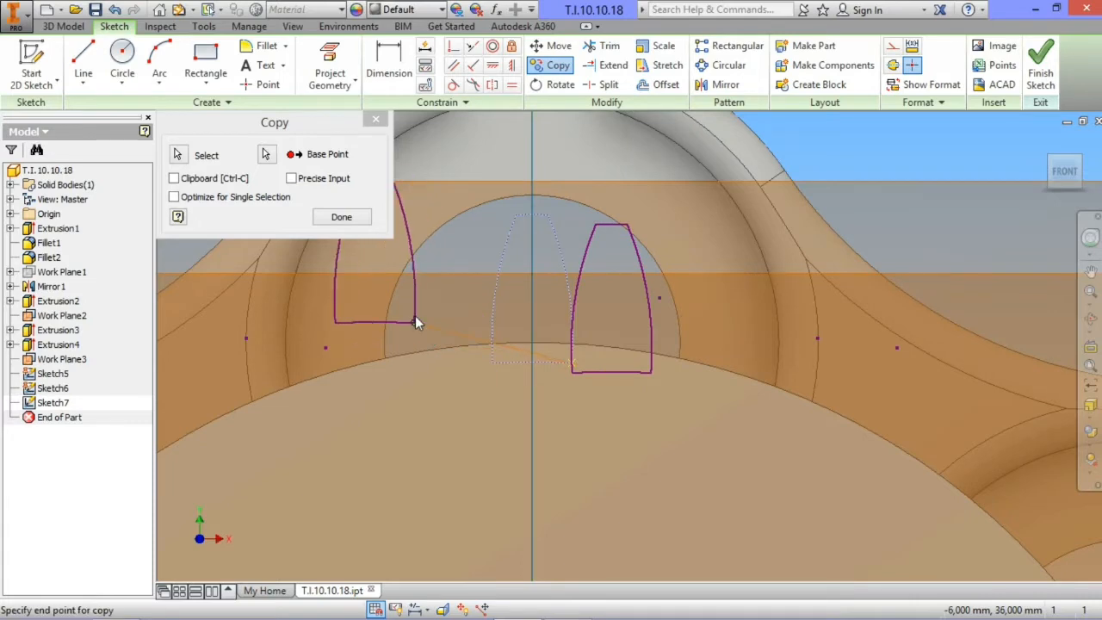
click(341, 217)
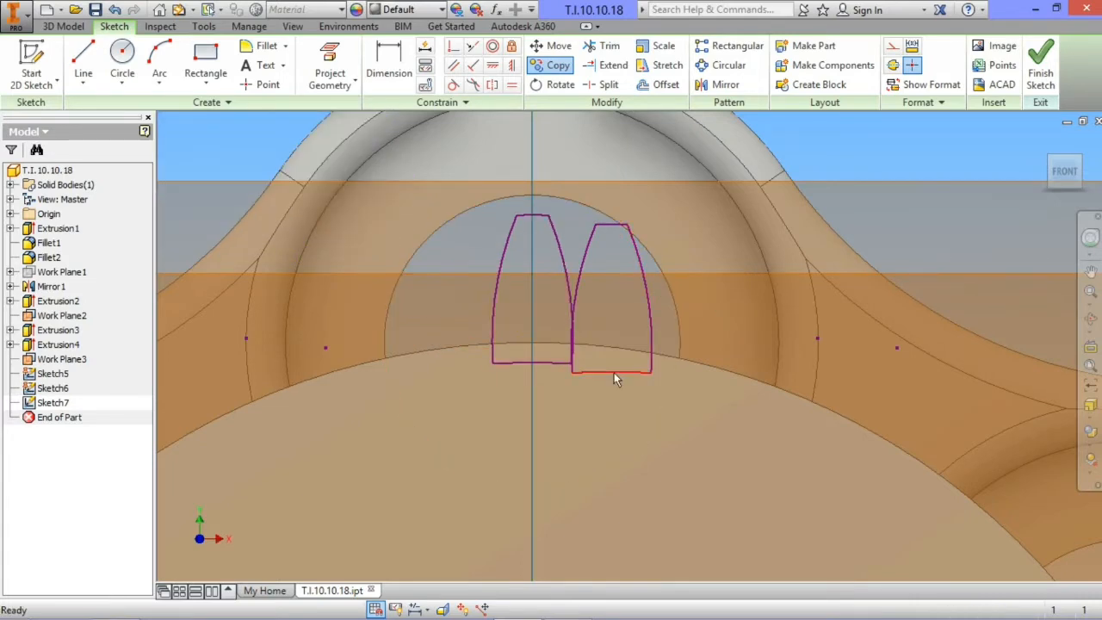
- Move the copied tooth profile so its lower inner corner meets the original's lower right corner, and finish the sketch
scroll(576, 373, up, 3)
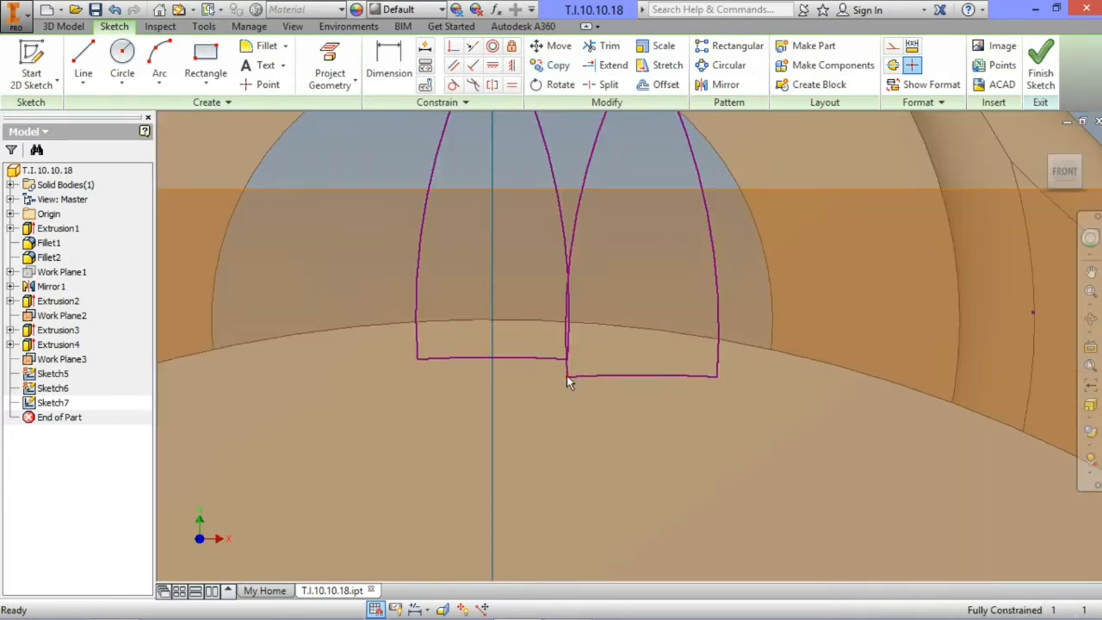
scroll(551, 406, down, 2)
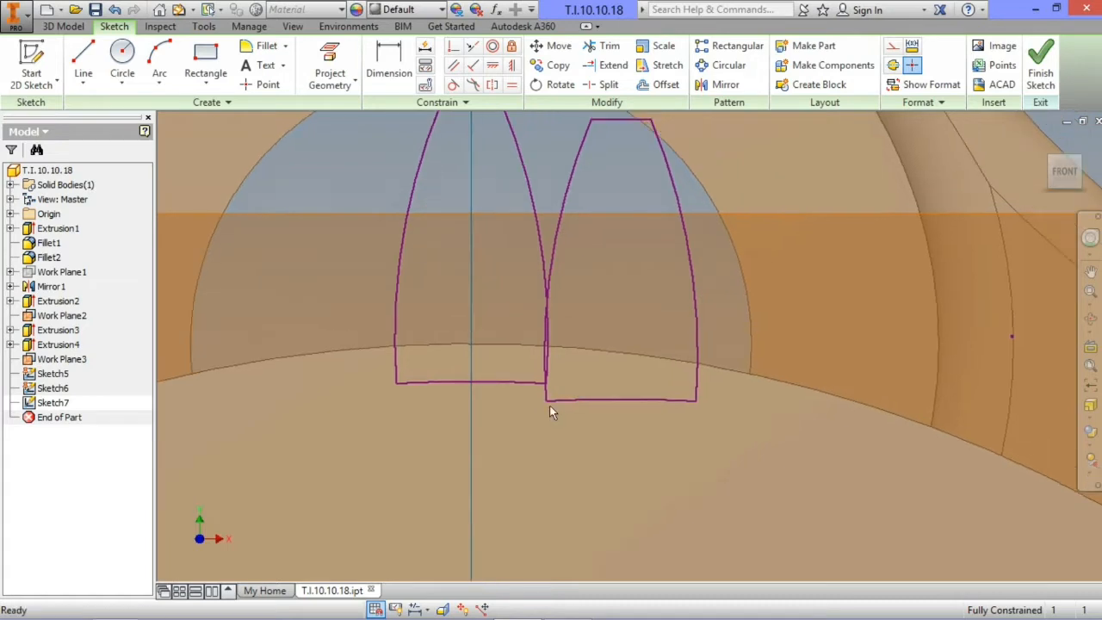
drag(700, 467, 567, 217)
scroll(563, 390, up, 3)
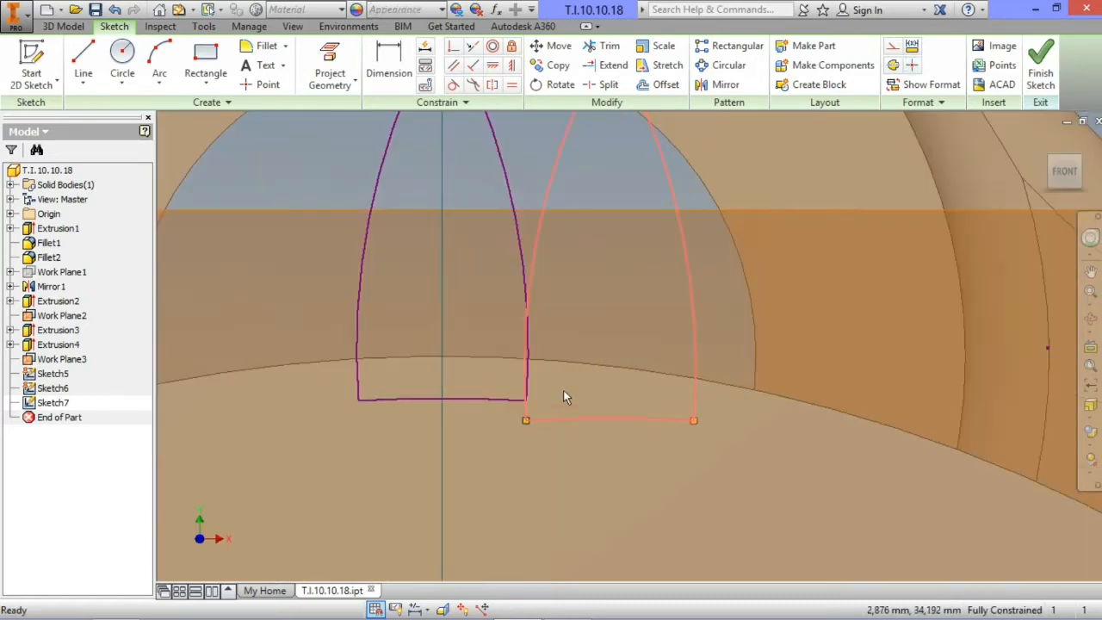
click(542, 46)
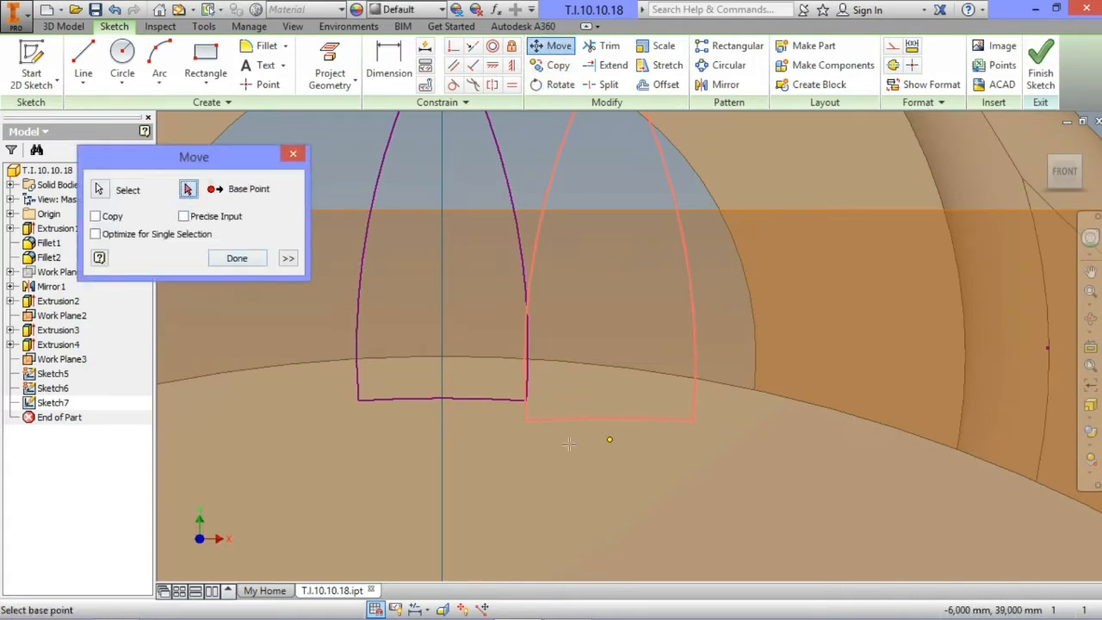
click(527, 420)
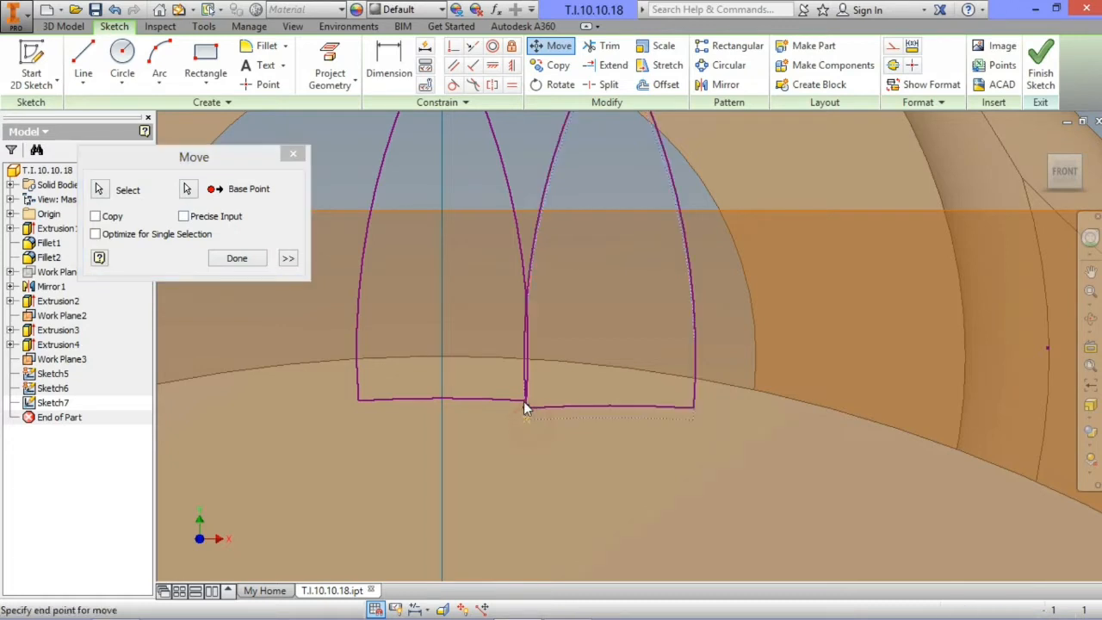
click(524, 400)
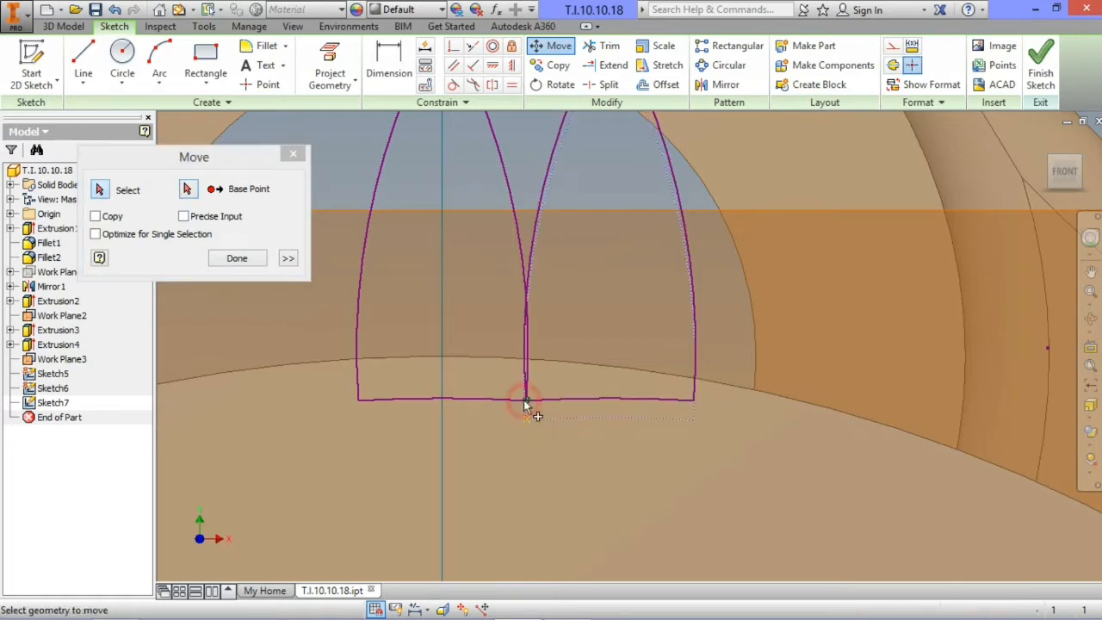
click(236, 258)
scroll(472, 420, down, 3)
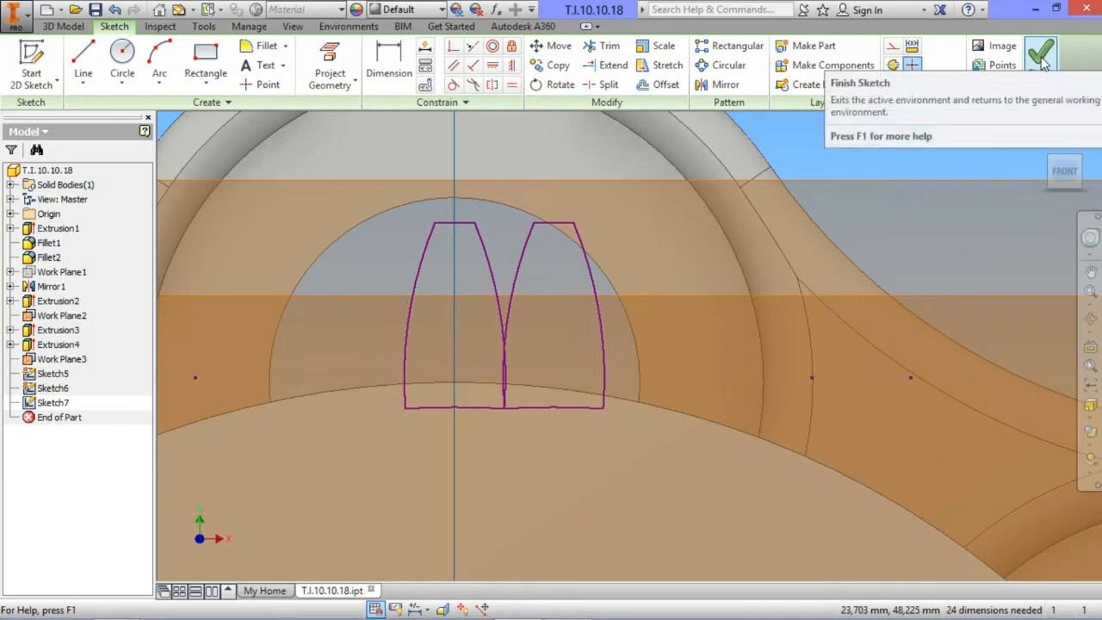
click(1041, 58)
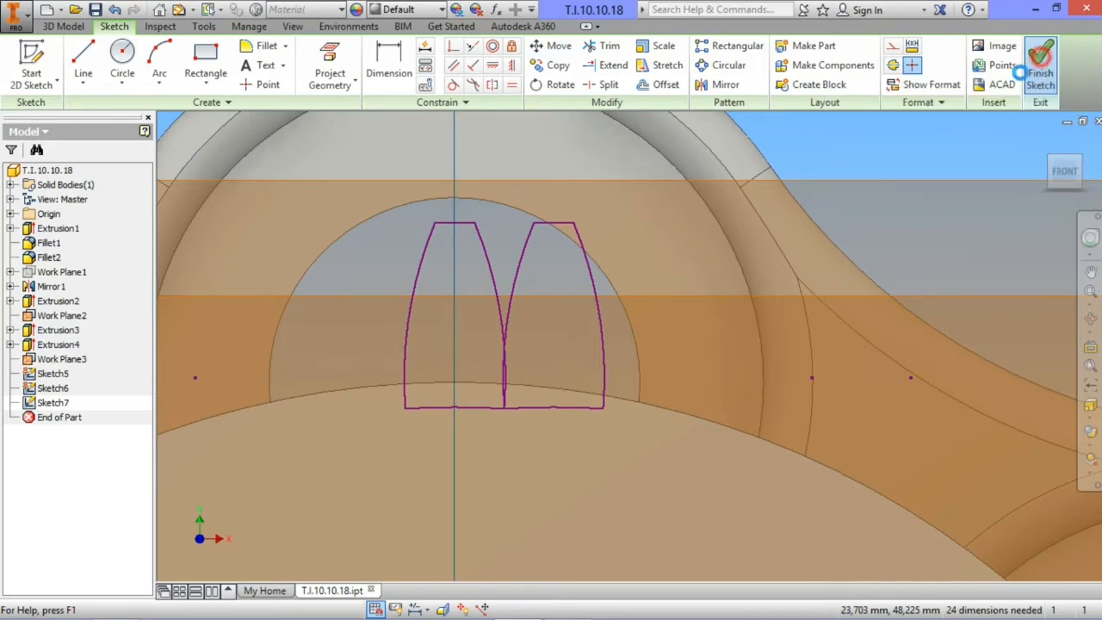
scroll(799, 287, down, 4)
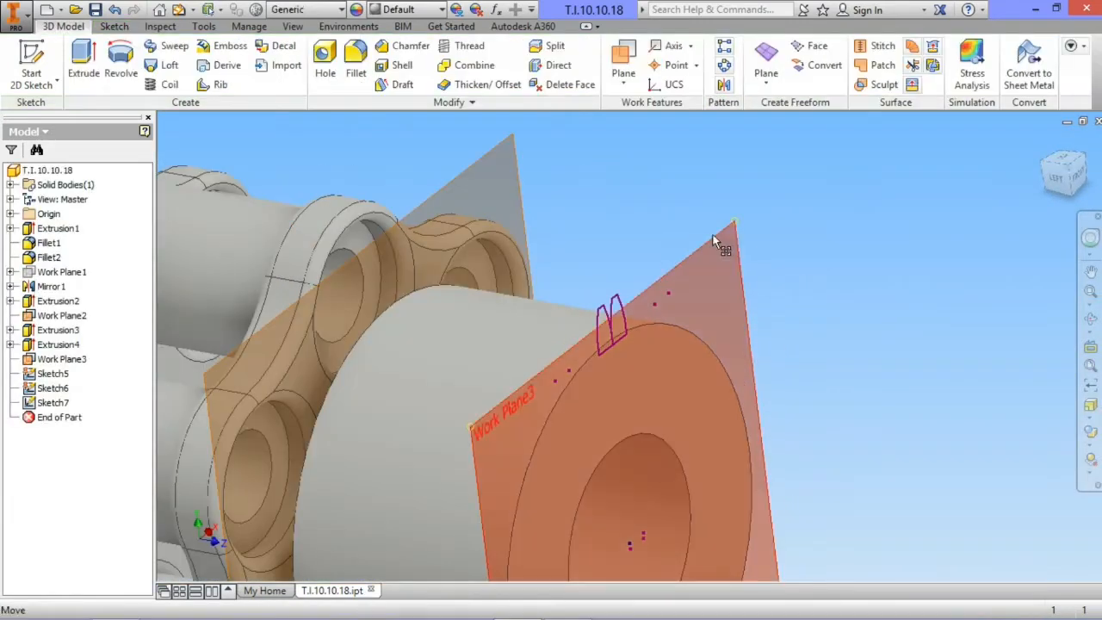
click(714, 231)
click(751, 223)
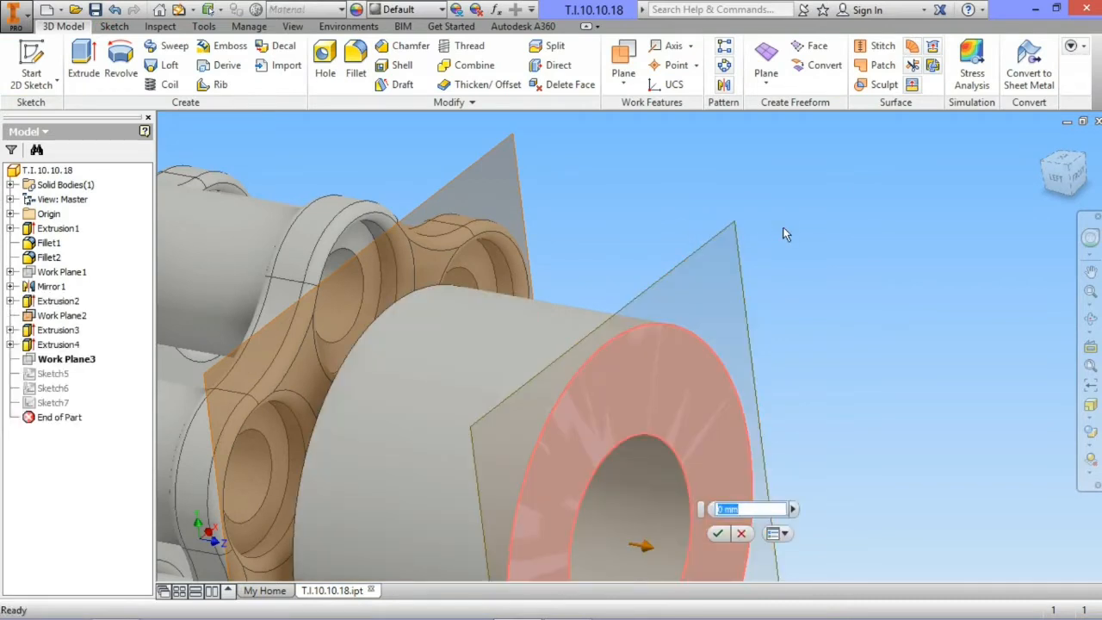
key(Return)
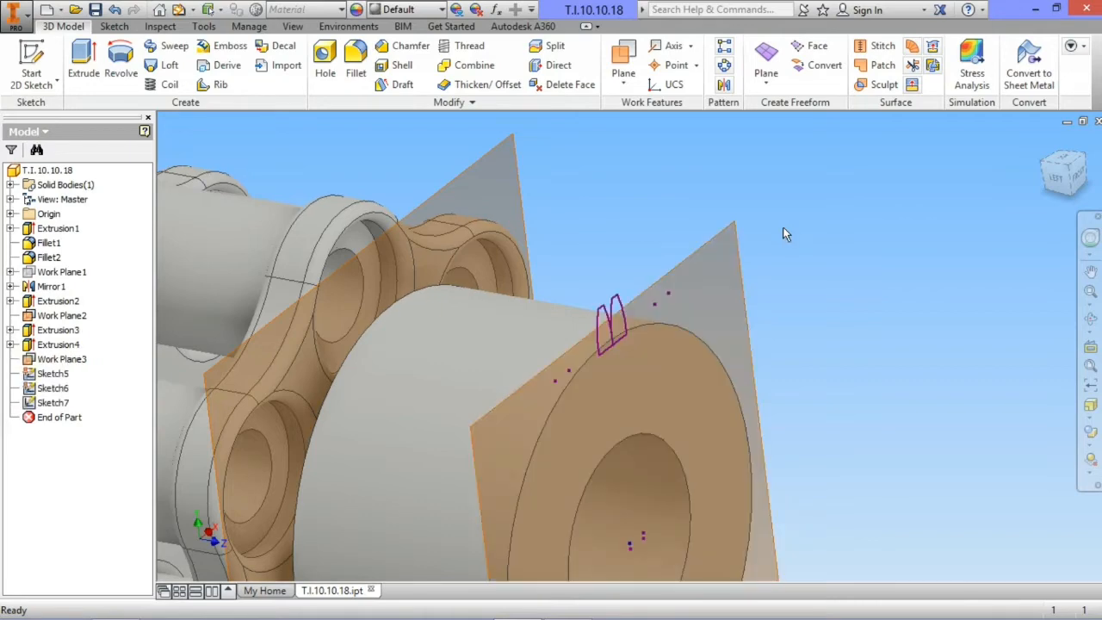
- Create a work plane offset -20 mm from the plane on the cylinder's end face
click(620, 92)
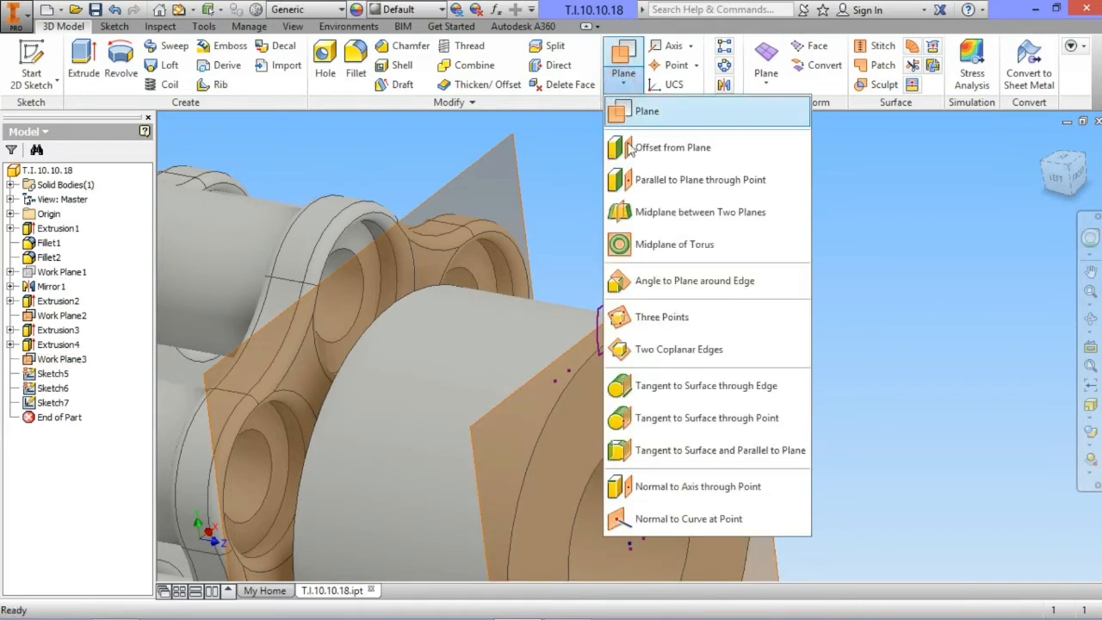
click(628, 140)
click(717, 242)
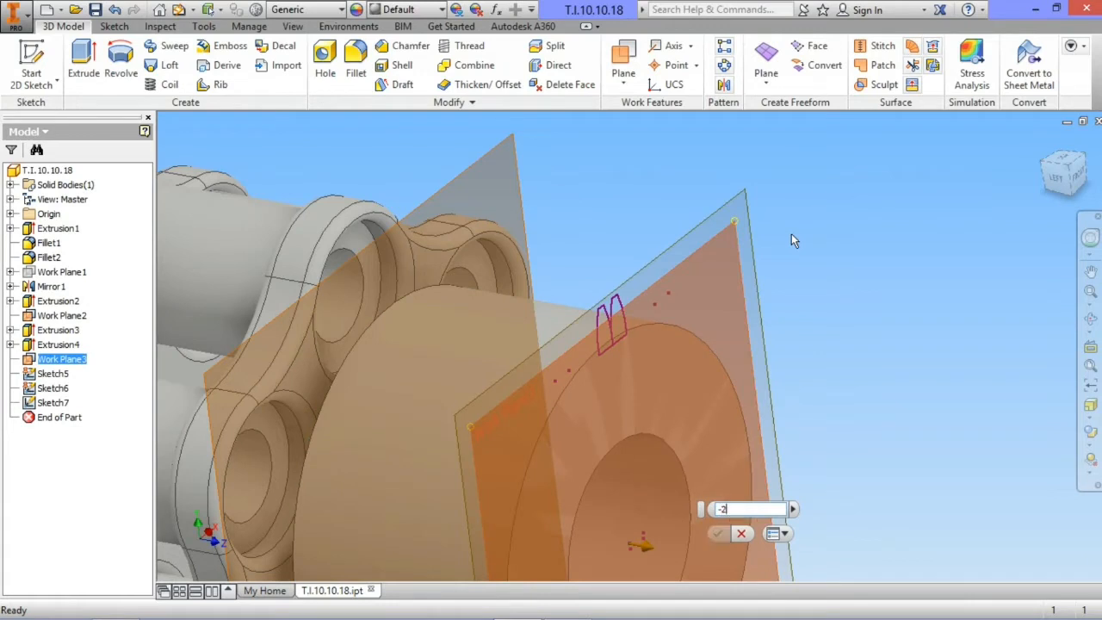
text(0)
key(Return)
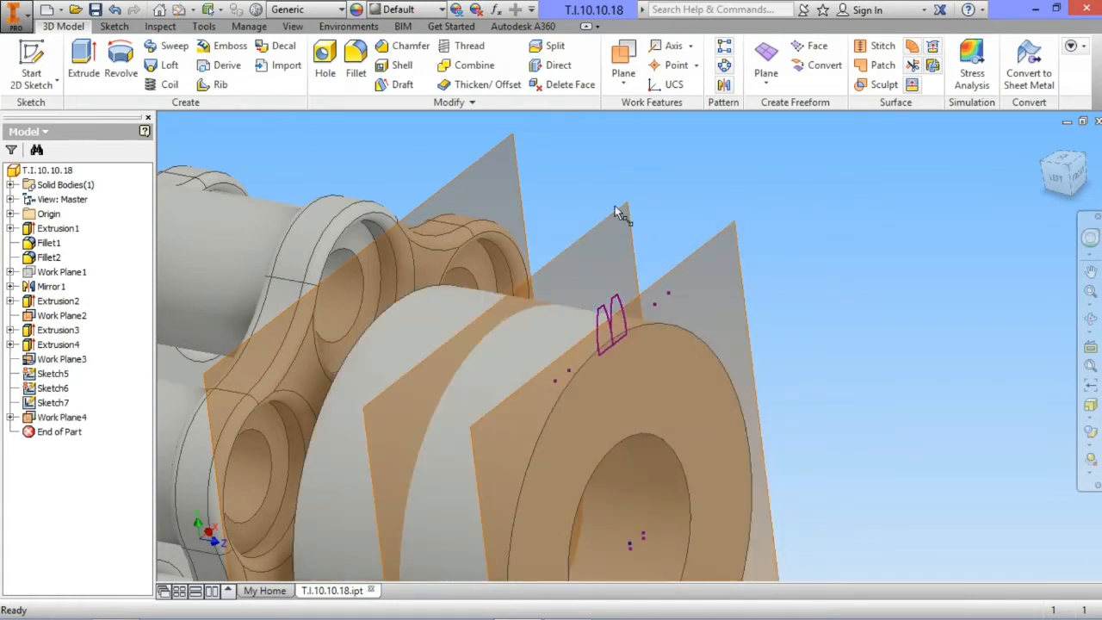
- Sketch on the offset plane, project the outline of the copied right-hand tooth profile onto it, and finish the sketch
click(628, 214)
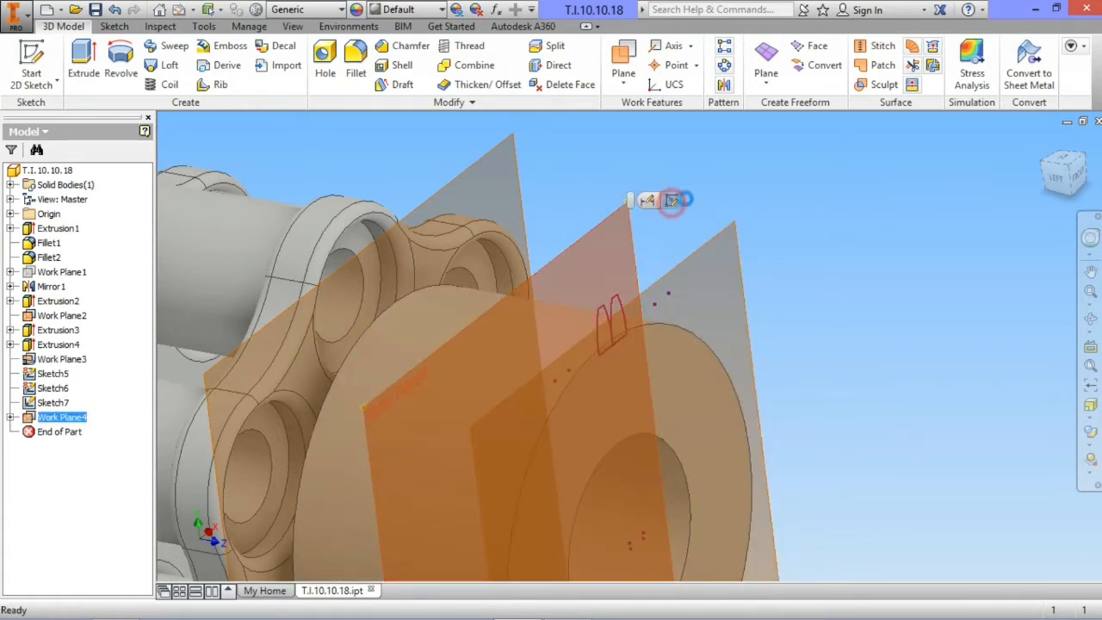
click(671, 200)
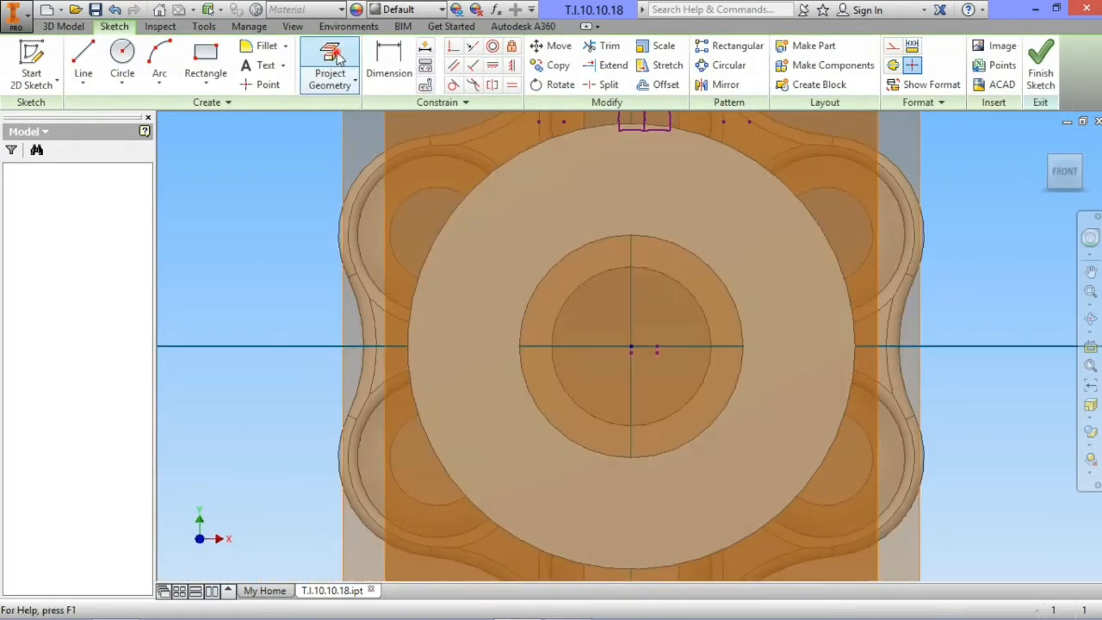
click(333, 70)
scroll(573, 346, up, 3)
scroll(626, 196, down, 6)
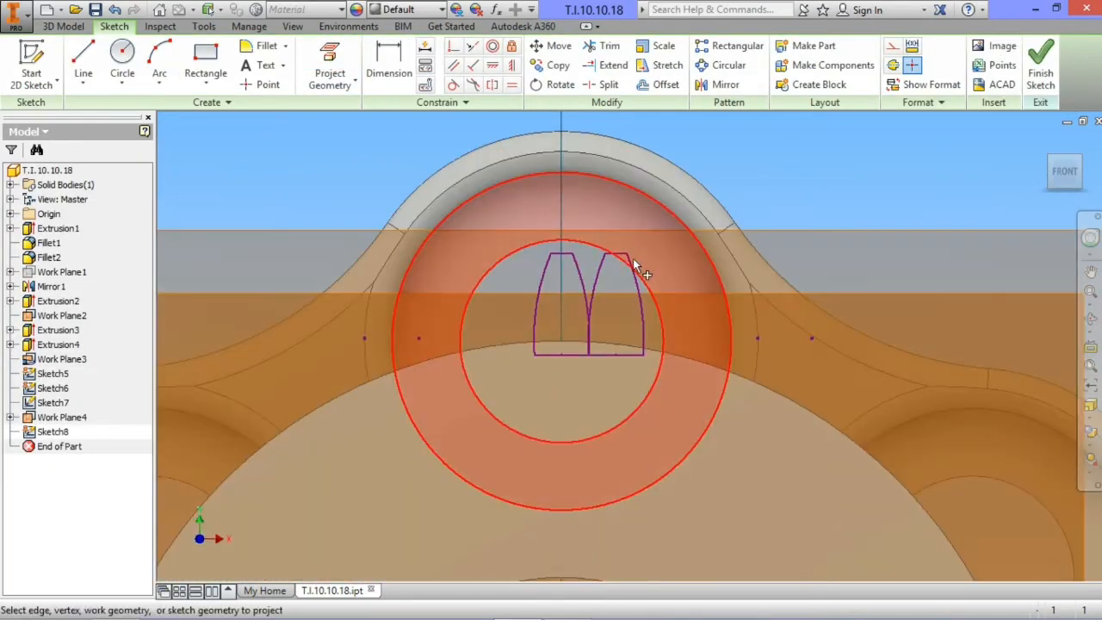
scroll(633, 261, down, 3)
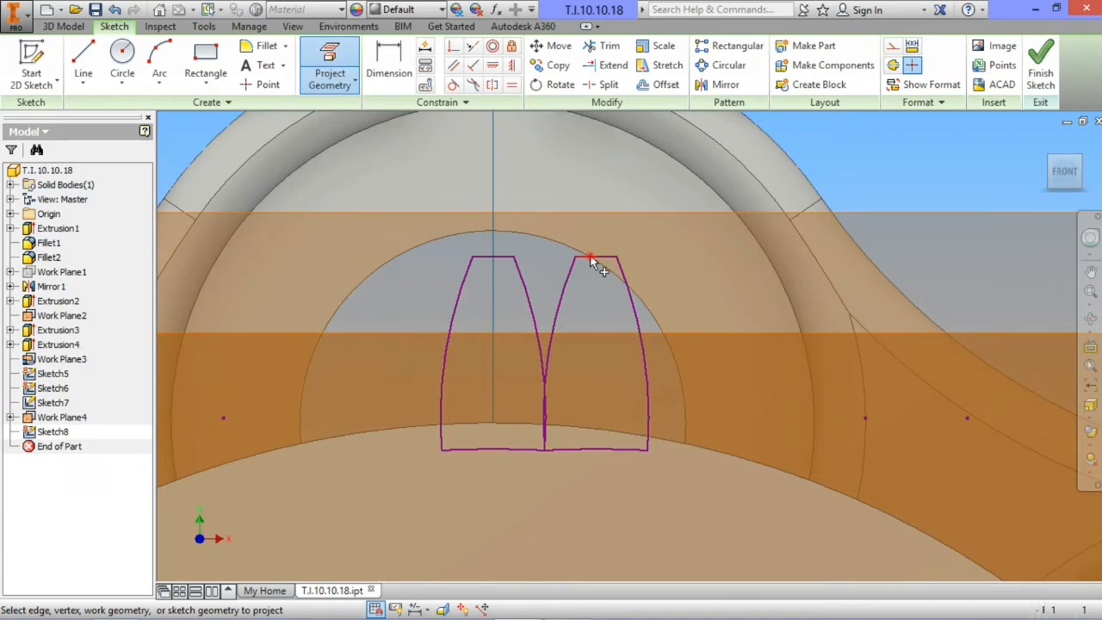
click(566, 449)
click(647, 402)
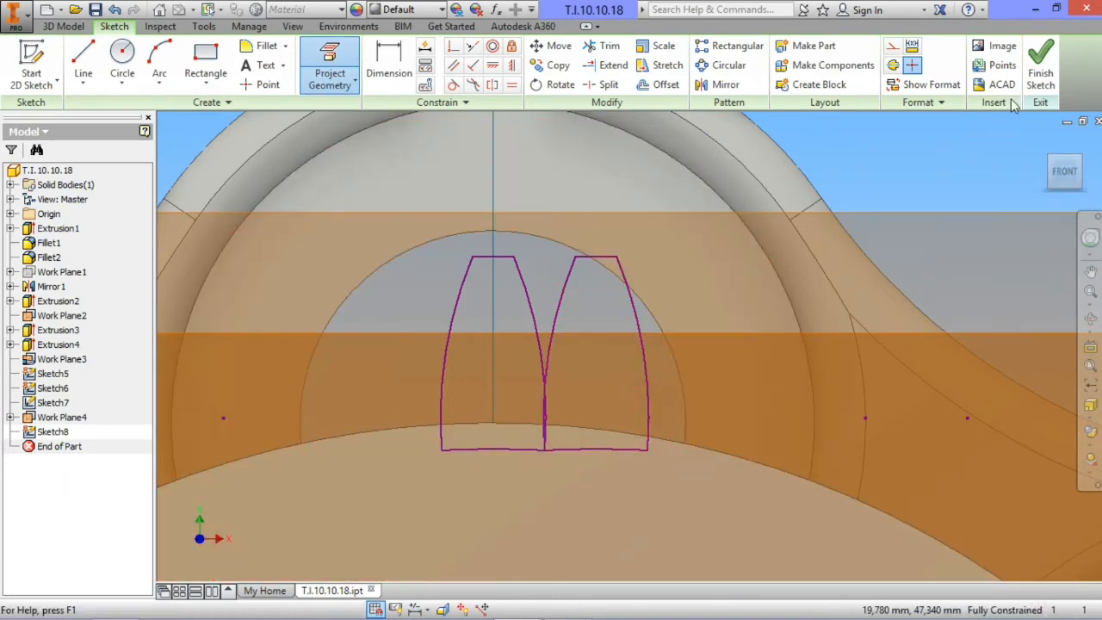
click(1040, 64)
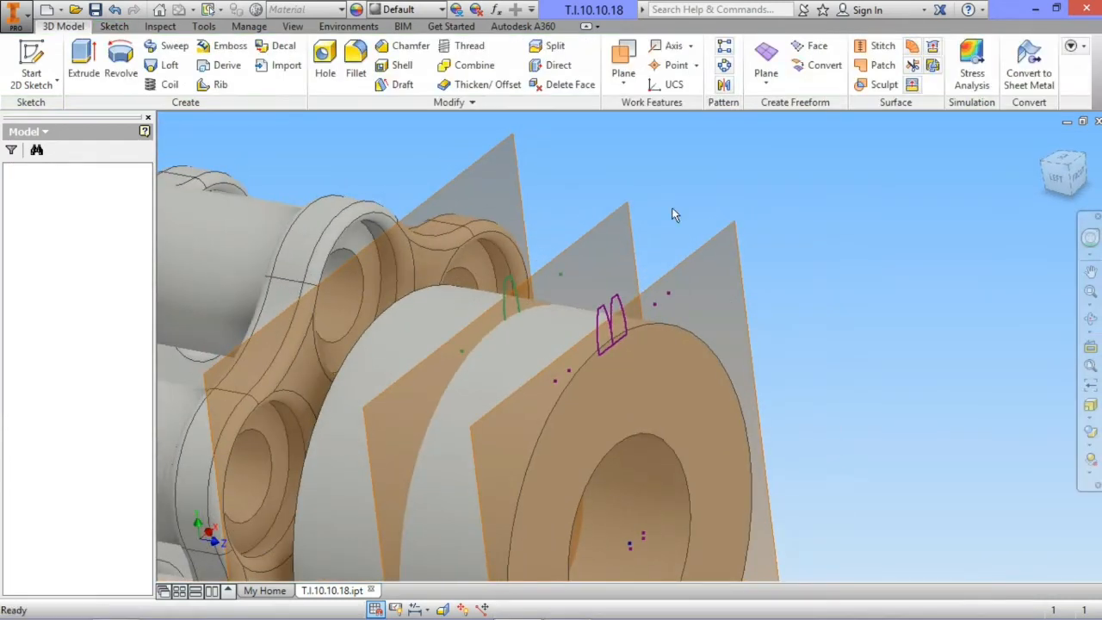
- Create another work plane behind the middle offset plane, spaced the same distance from it towards the lobed body
click(623, 79)
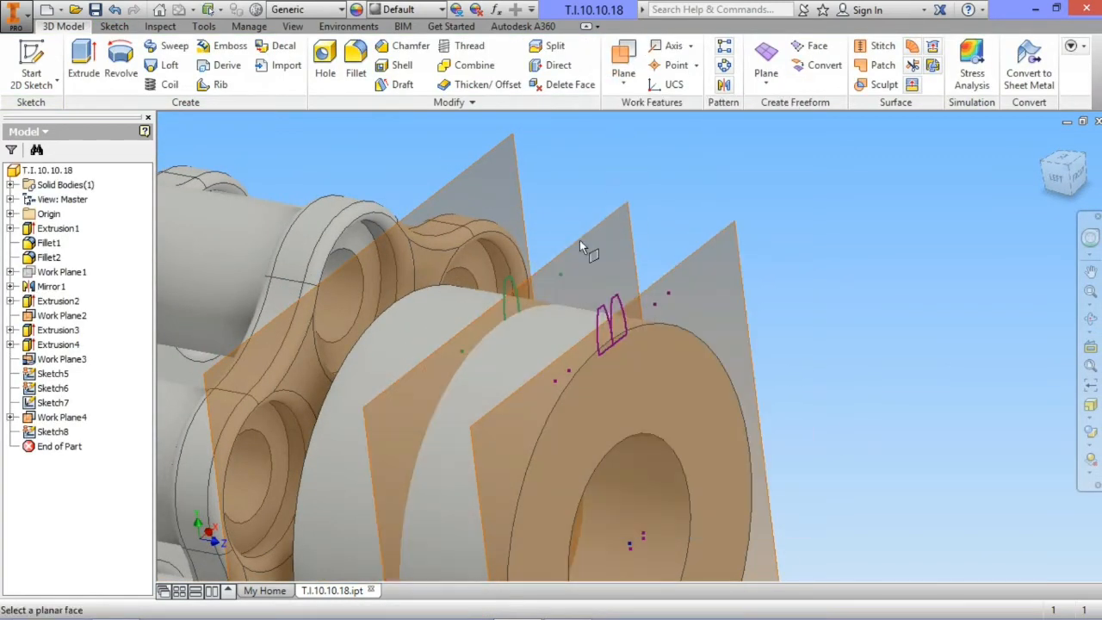
click(594, 232)
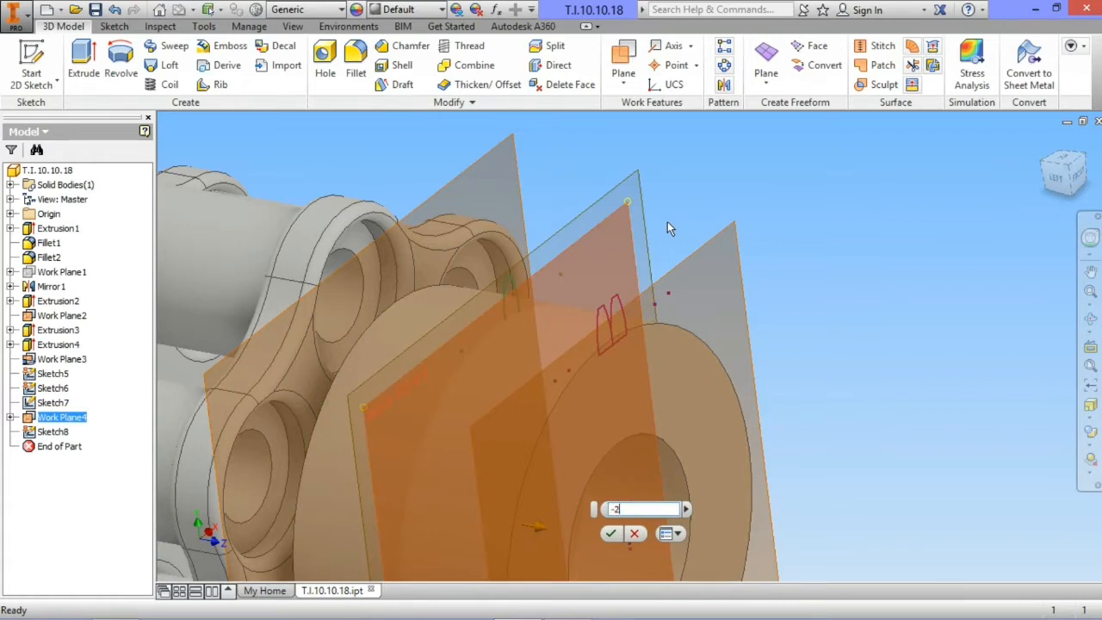
key(Return)
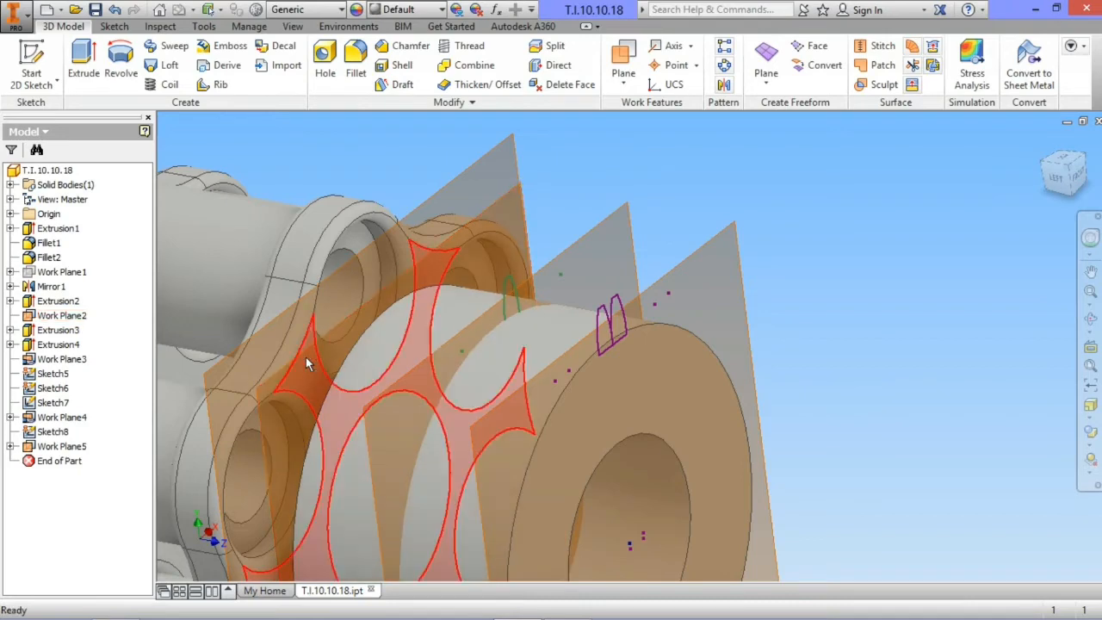
- Sketch on the rearmost offset plane, project the original left-hand tooth outline onto it, and finish the sketch
click(276, 372)
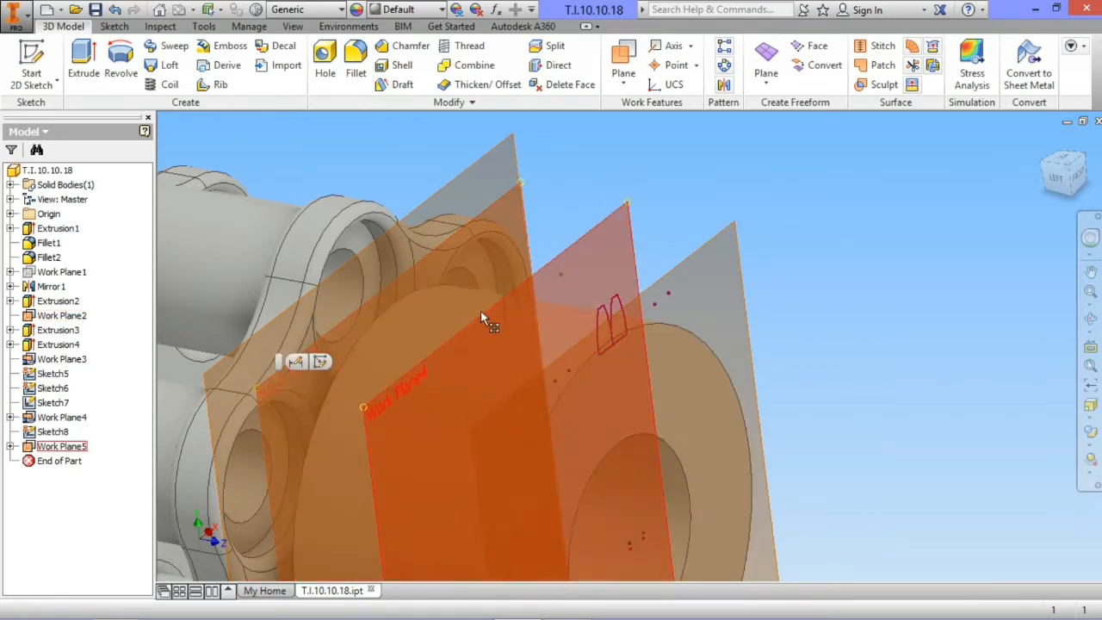
click(296, 362)
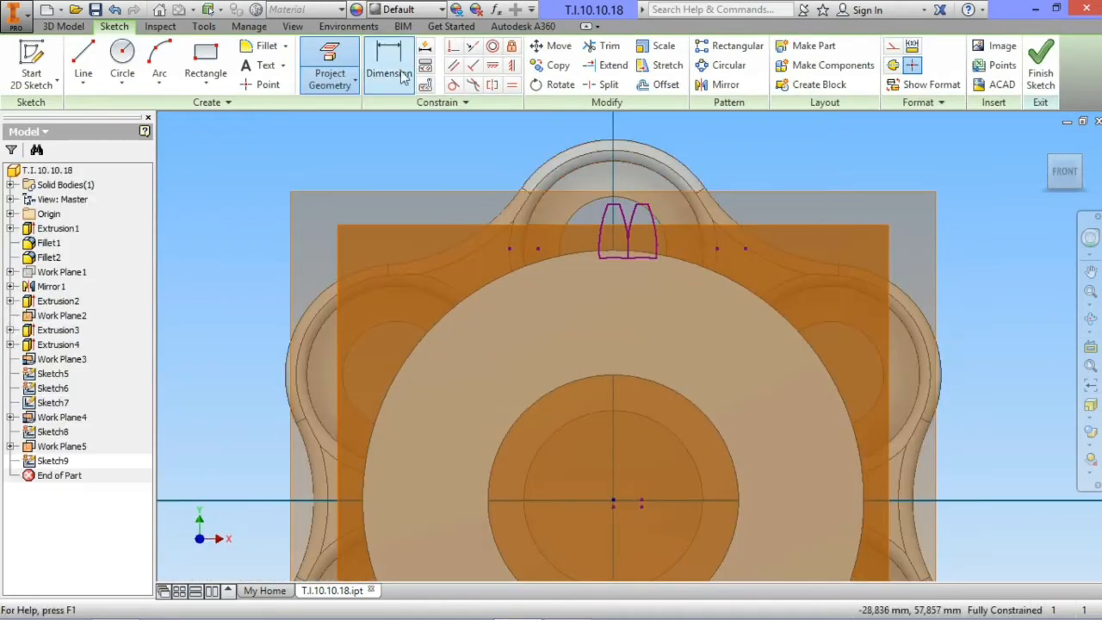
click(330, 69)
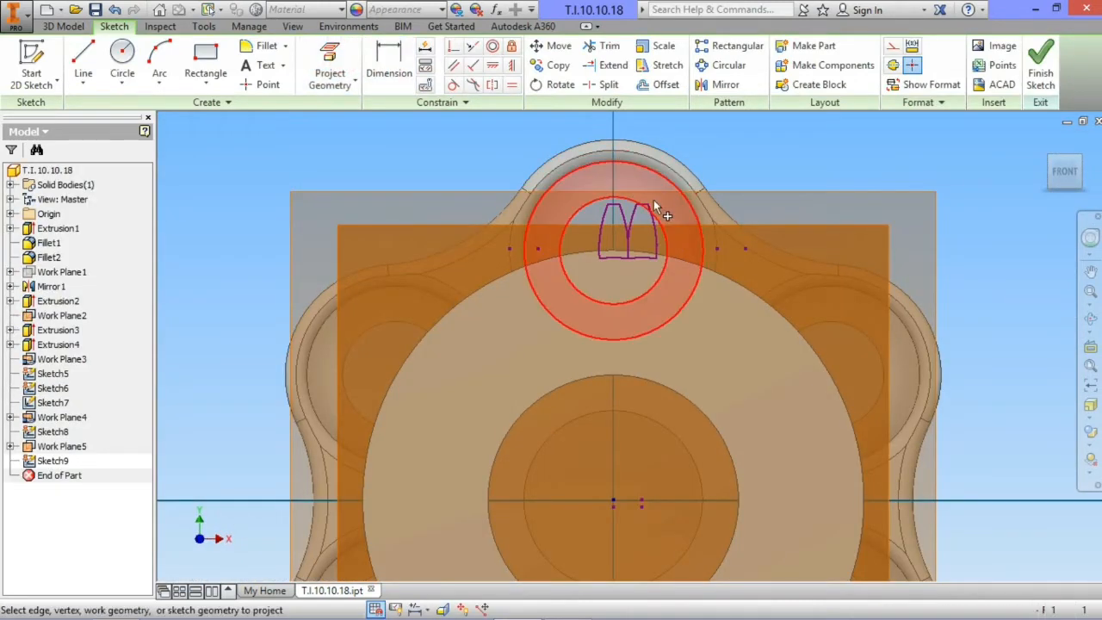
scroll(628, 228, up, 3)
scroll(620, 297, up, 5)
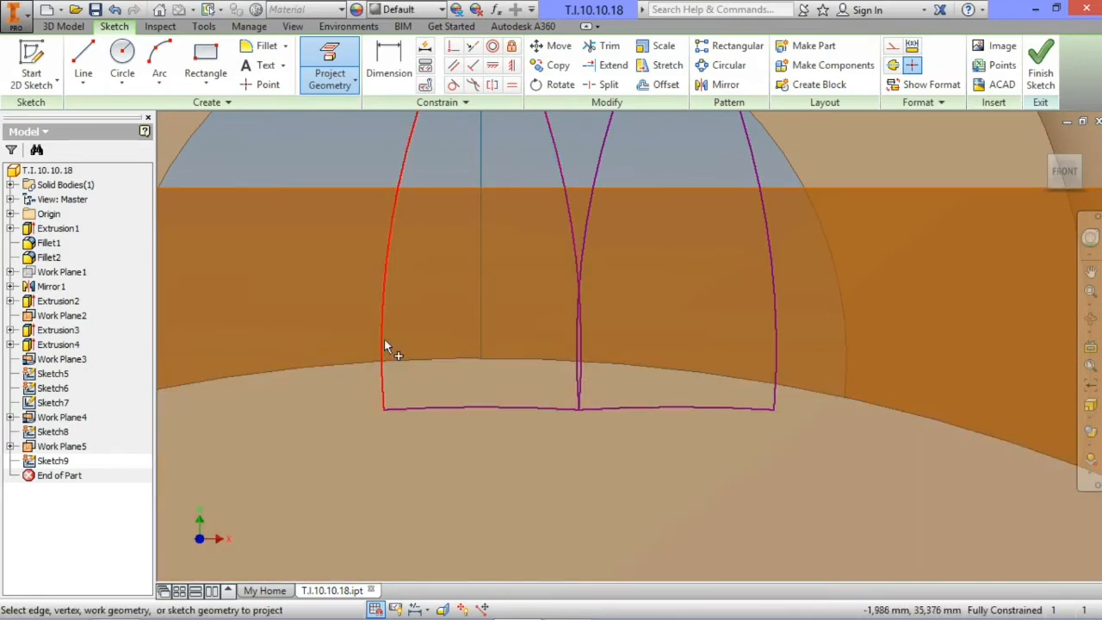
scroll(487, 456, down, 2)
scroll(484, 185, up, 3)
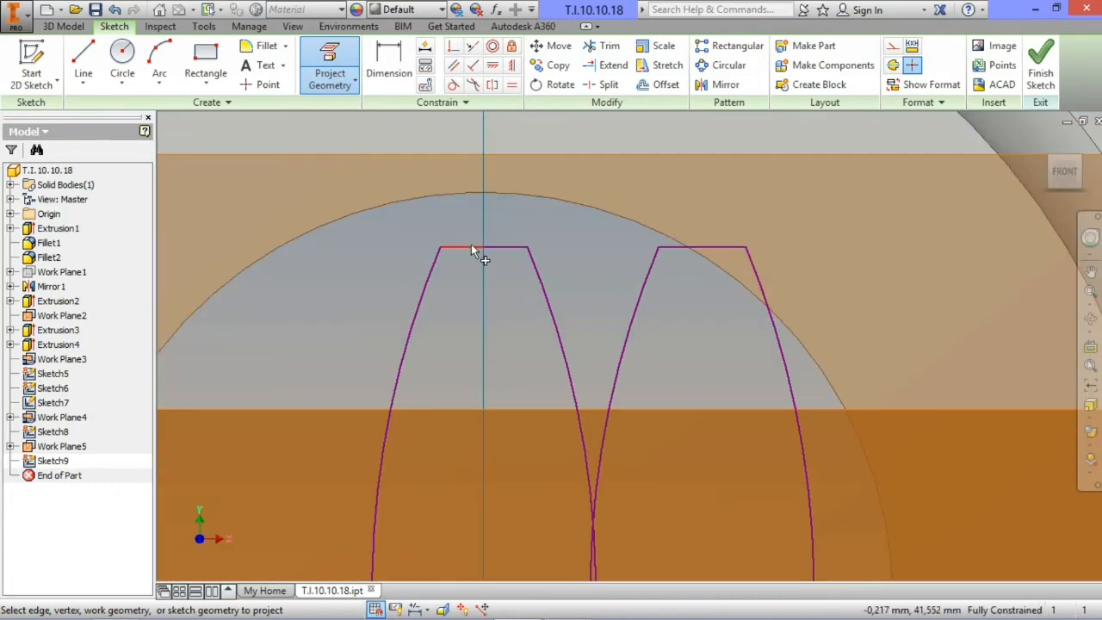
click(1040, 65)
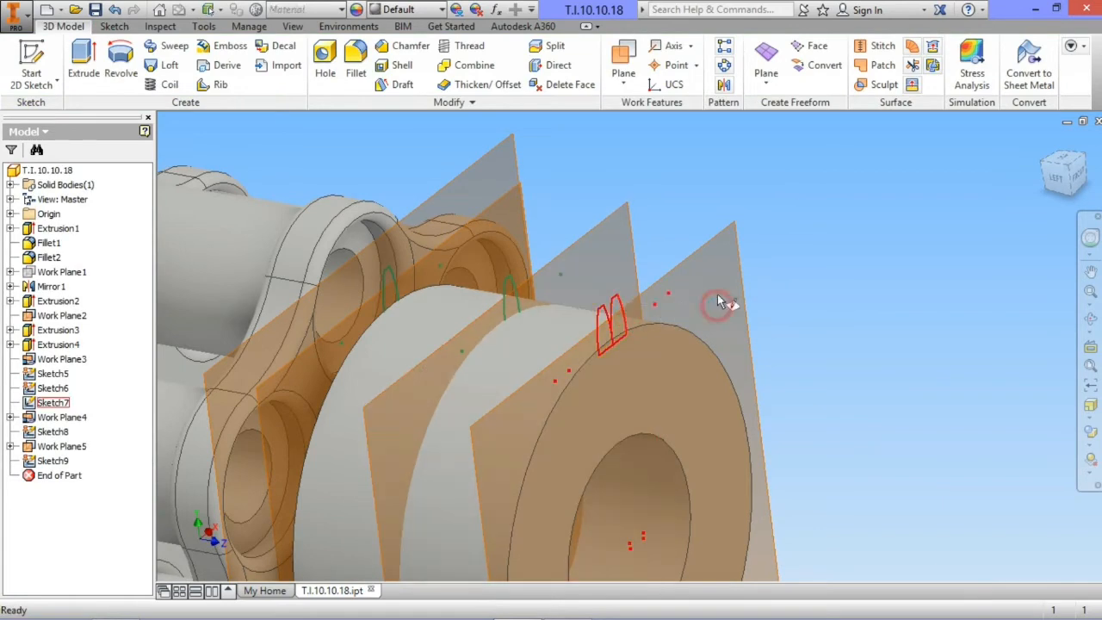
- Edit the tooth sketch on the cylinder's end face, delete the copied right-hand tooth profile, and finish the sketch
click(717, 294)
click(683, 209)
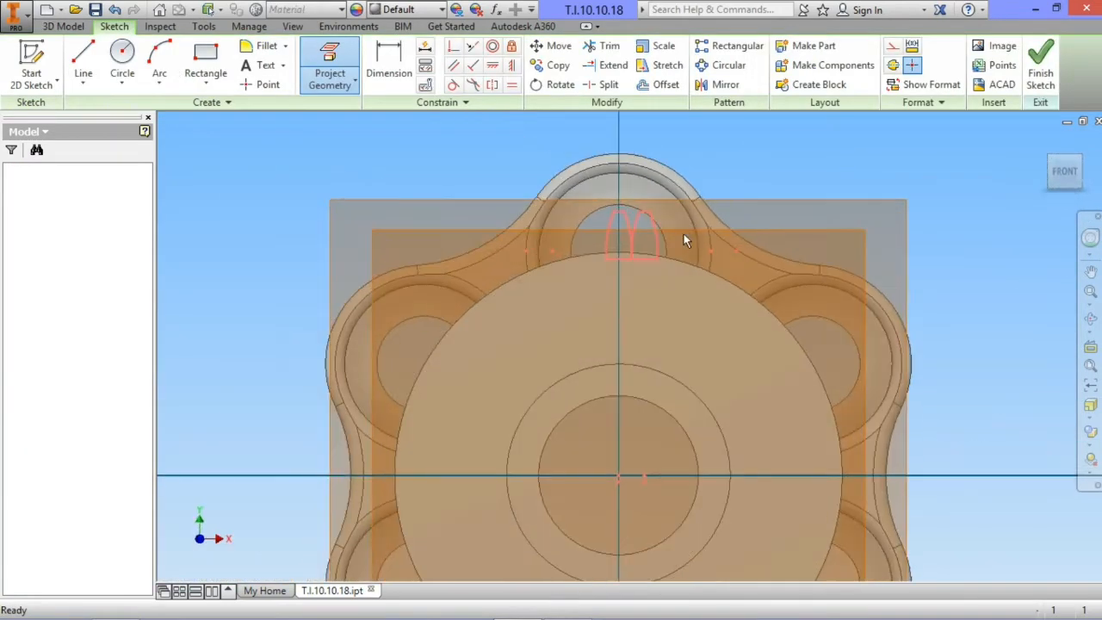
scroll(684, 233, up, 3)
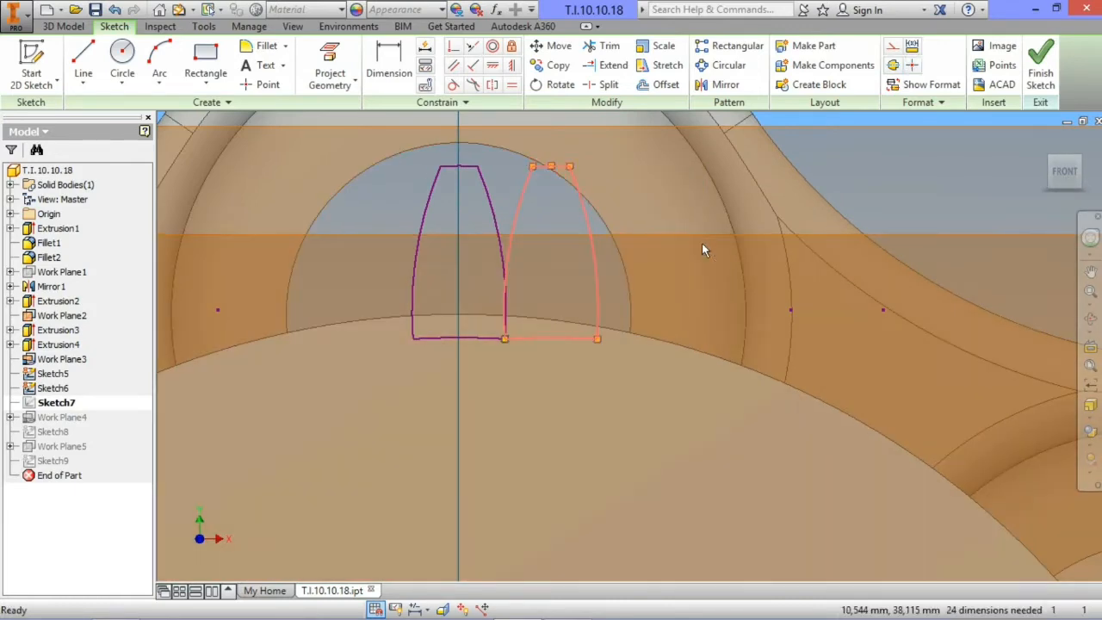
key(Delete)
click(1040, 85)
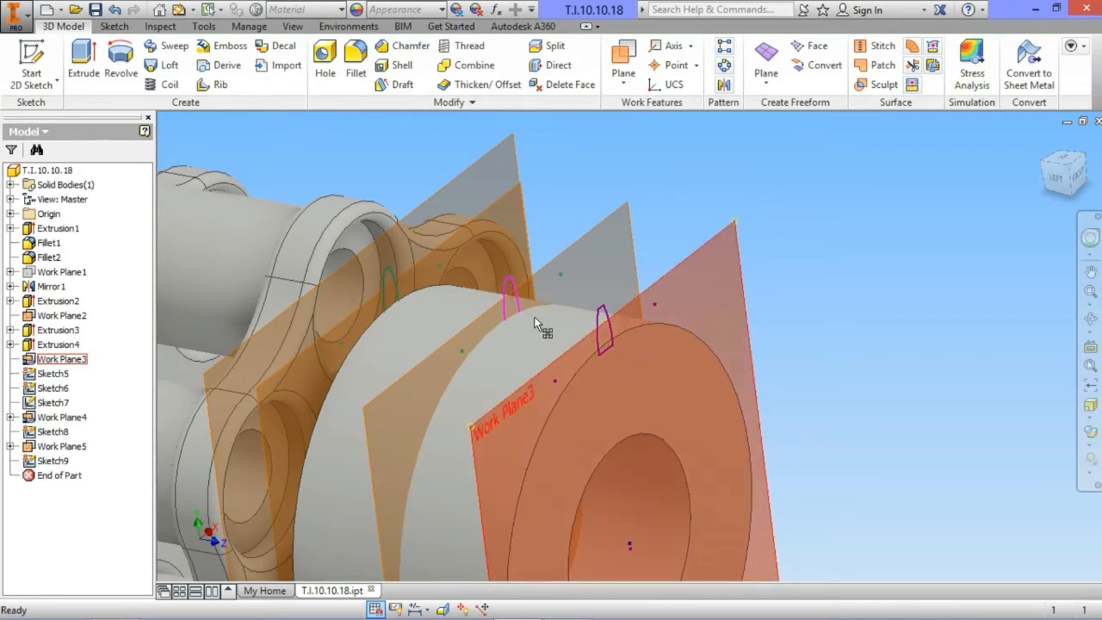
- Loft a solid tooth along the cylinder through the rear, middle and front tooth profiles (Sketch9, Sketch8, Sketch7)
click(1090, 319)
mouse_move(730, 368)
mouse_down()
mouse_move(719, 402)
mouse_move(728, 347)
mouse_up()
key(Escape)
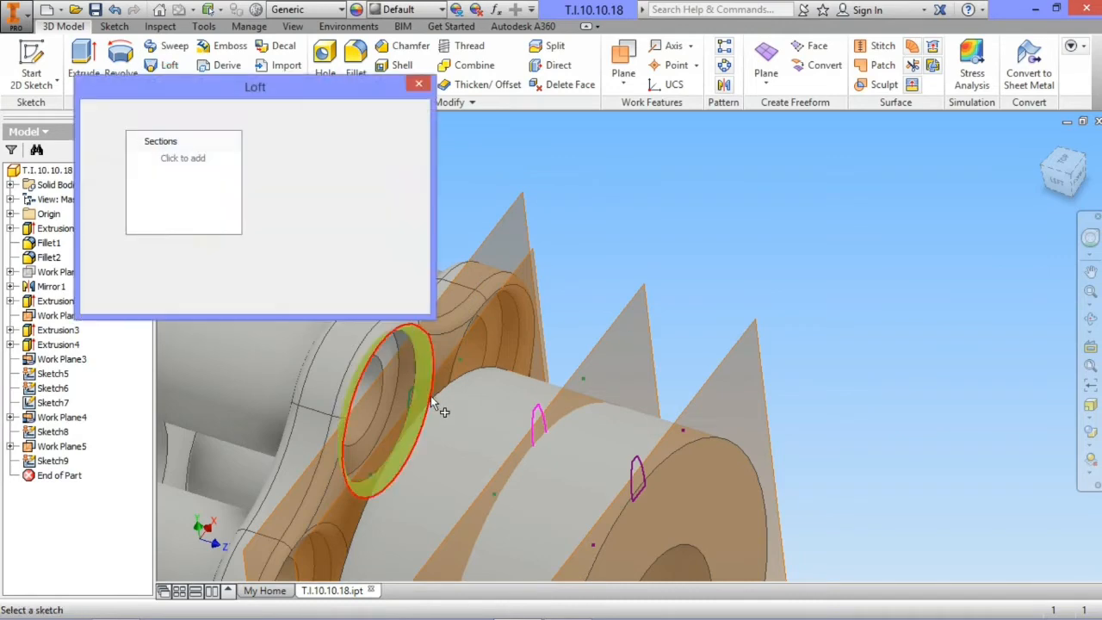
click(422, 397)
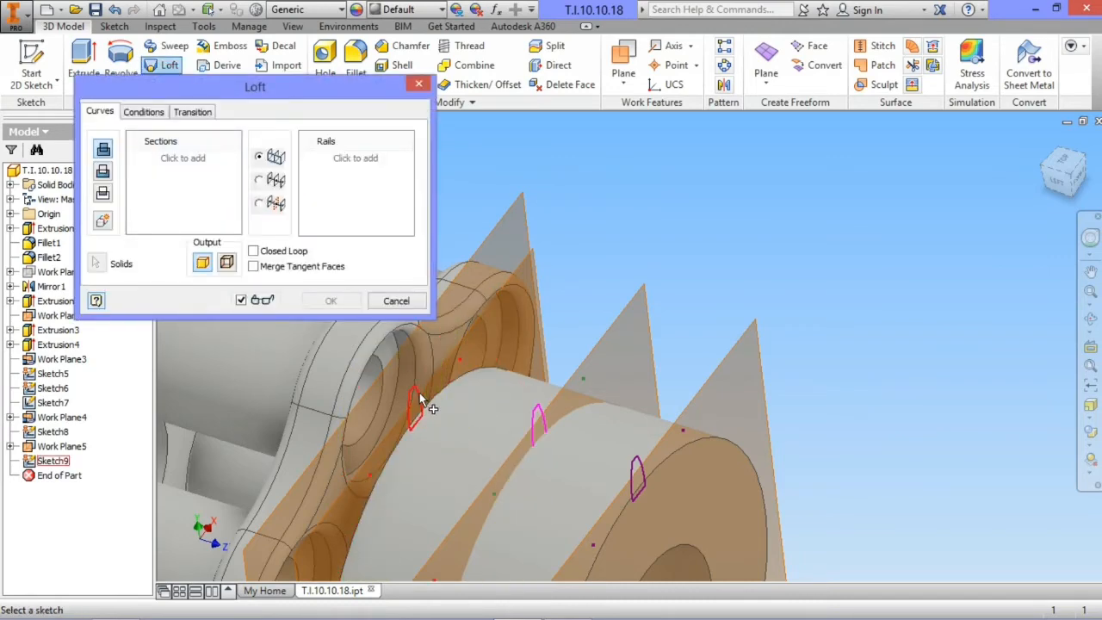
click(541, 413)
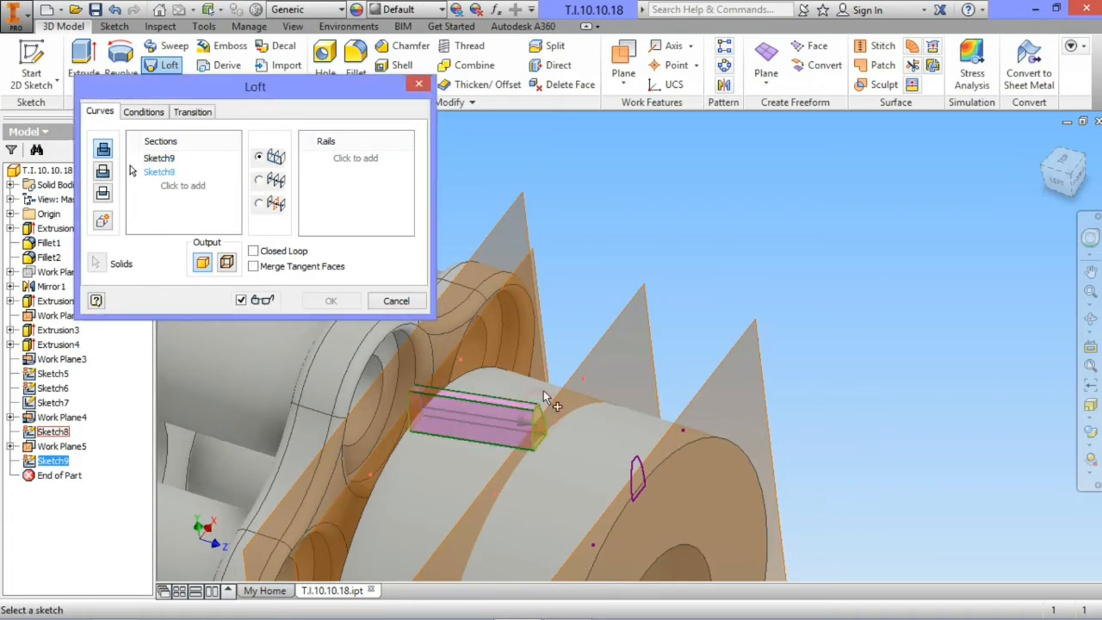
click(642, 472)
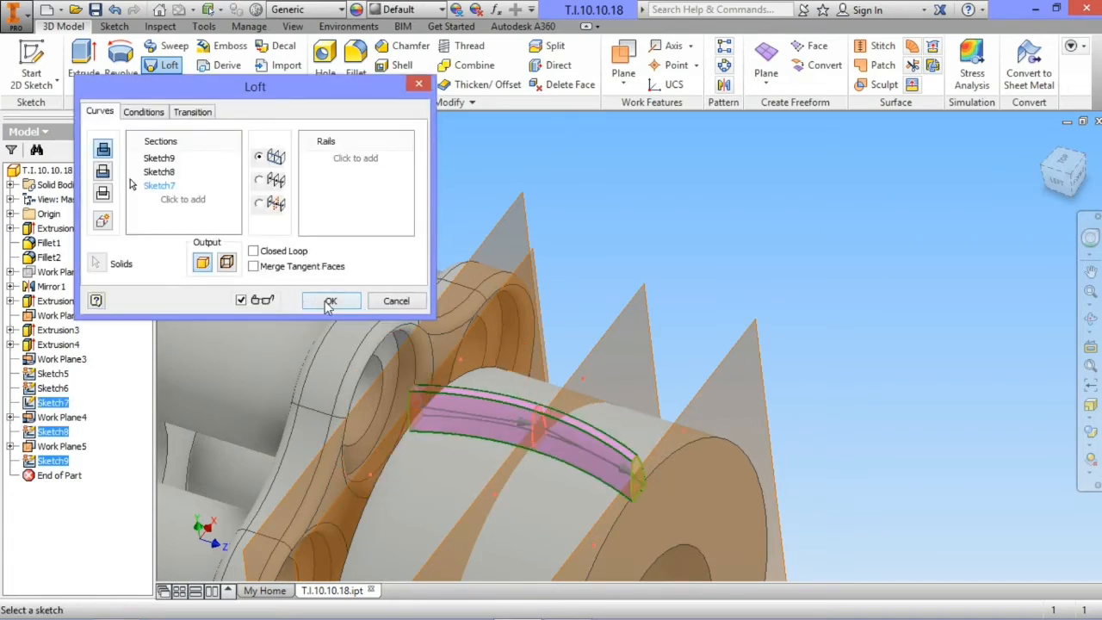
click(330, 302)
- Hide Work Plane5, Work Plane2, Work Plane3 and Work Plane4
scroll(703, 191, down, 3)
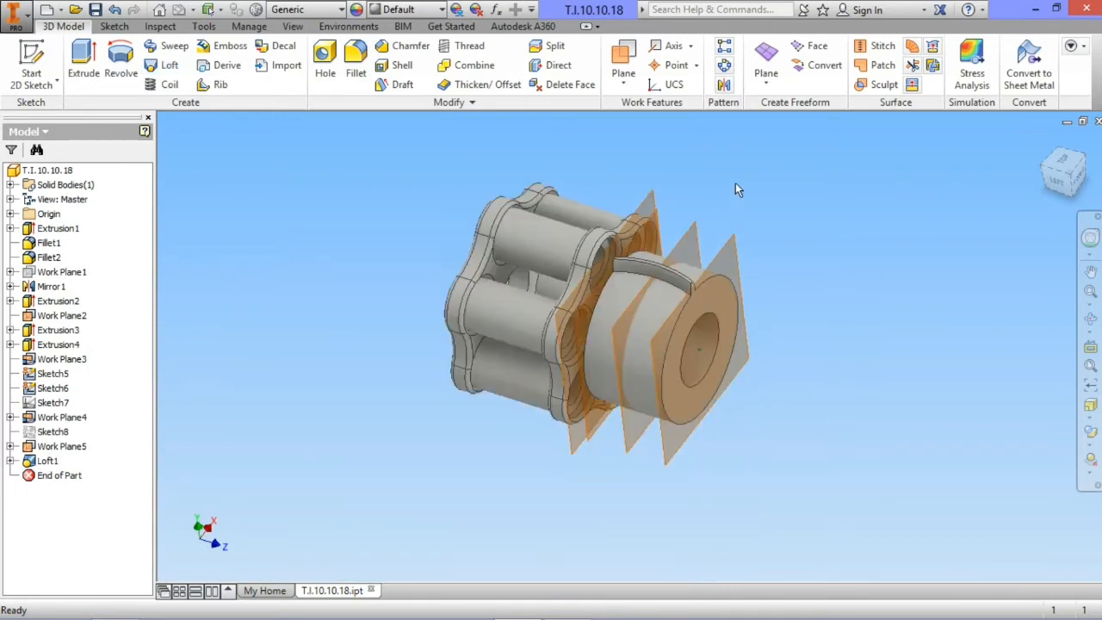
click(60, 446)
right_click(72, 446)
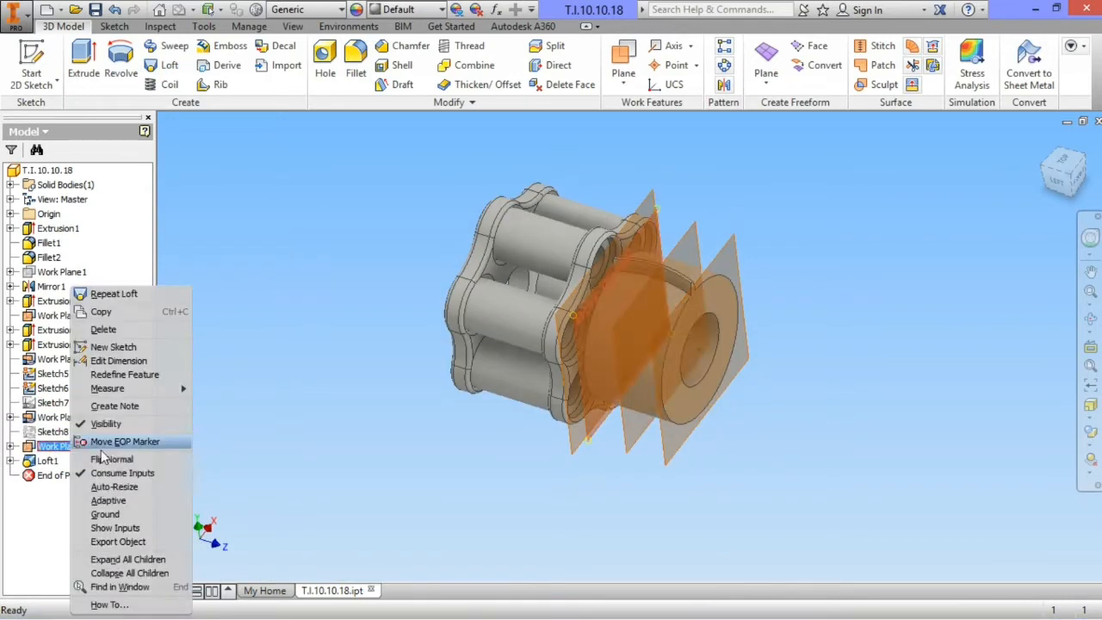
click(69, 422)
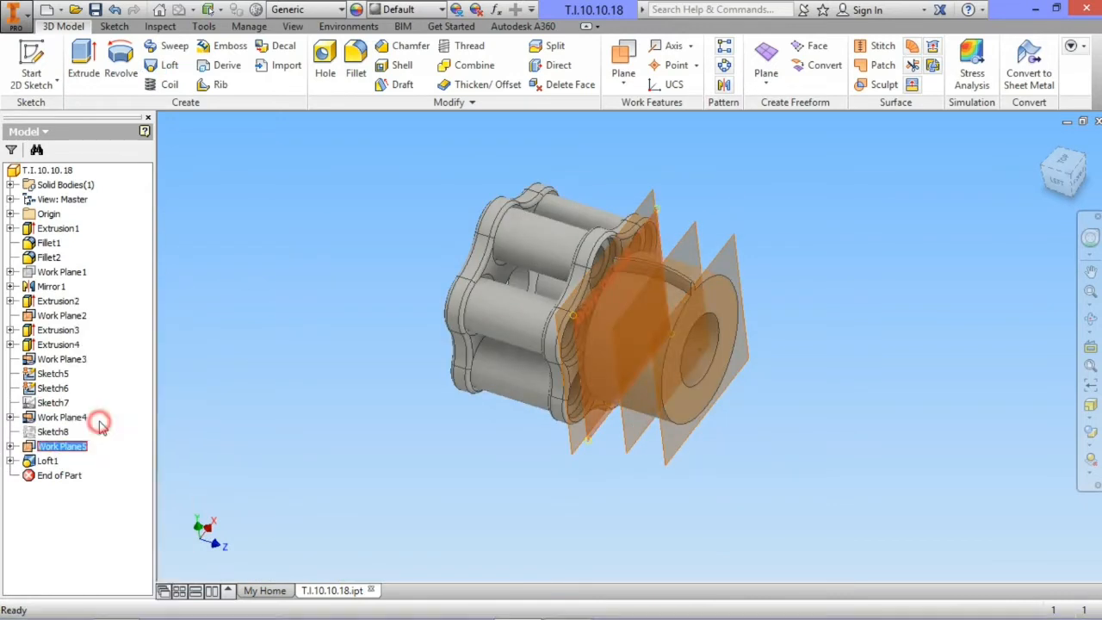
click(62, 316)
right_click(68, 320)
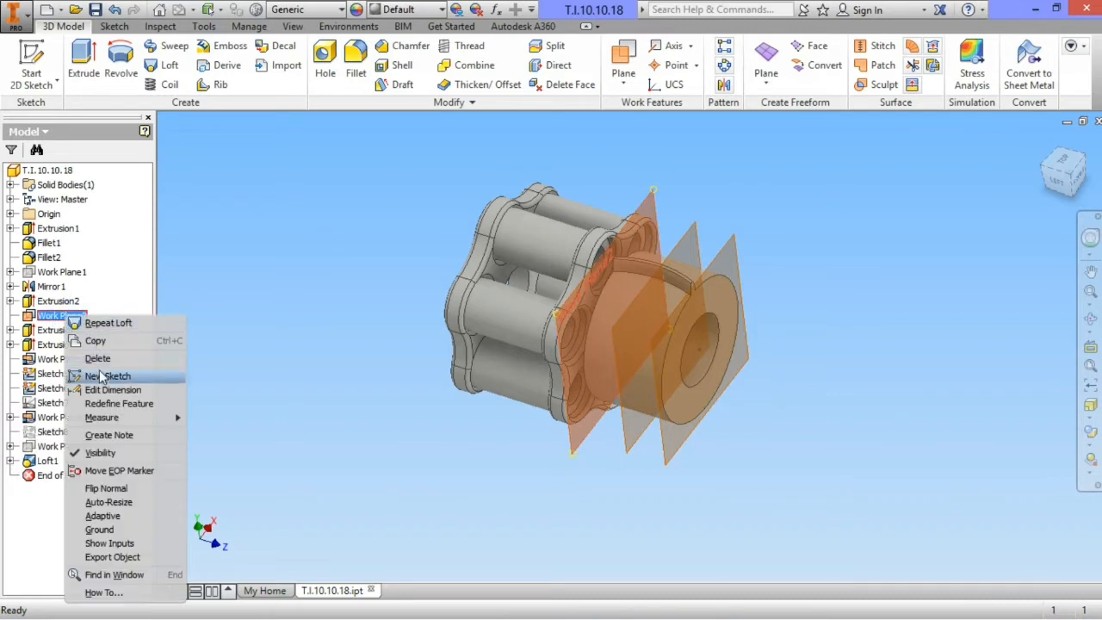
click(86, 450)
click(62, 359)
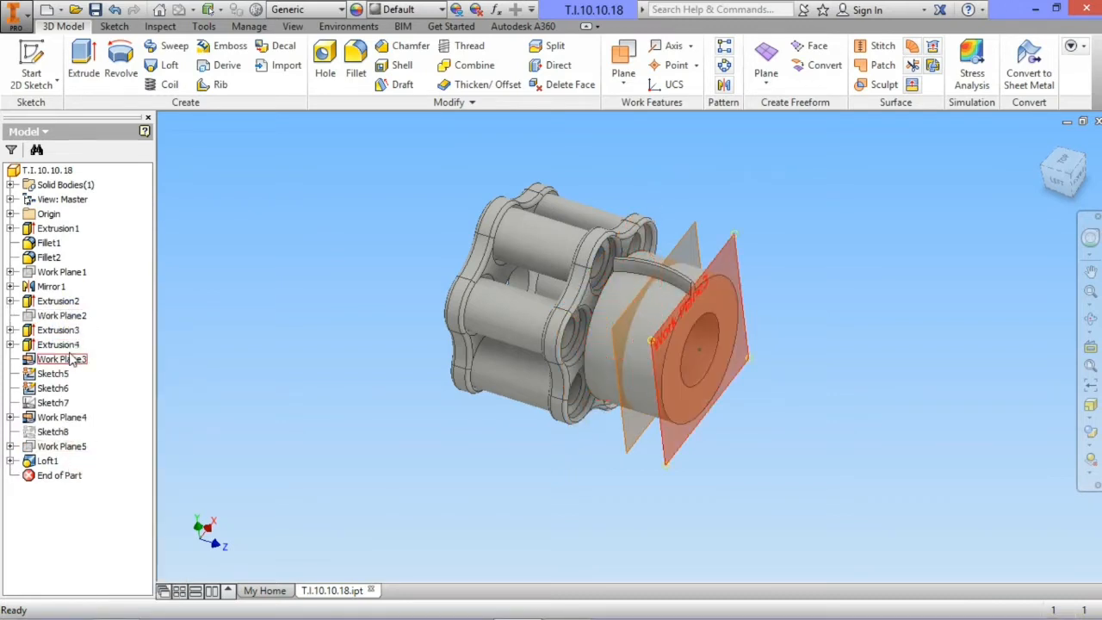
right_click(71, 359)
click(86, 464)
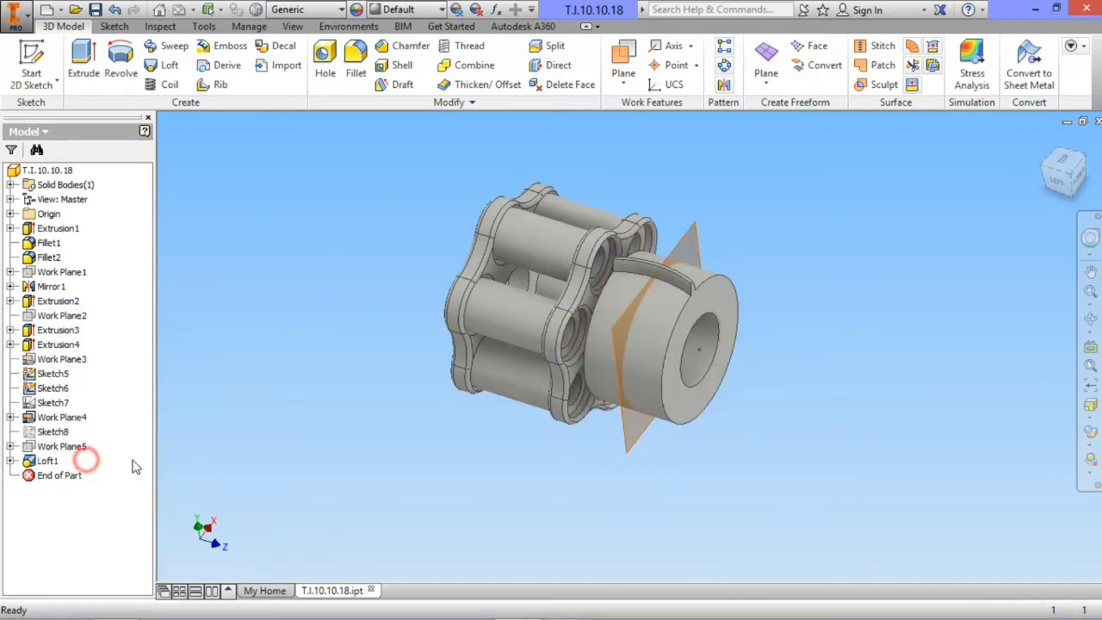
right_click(65, 420)
click(105, 425)
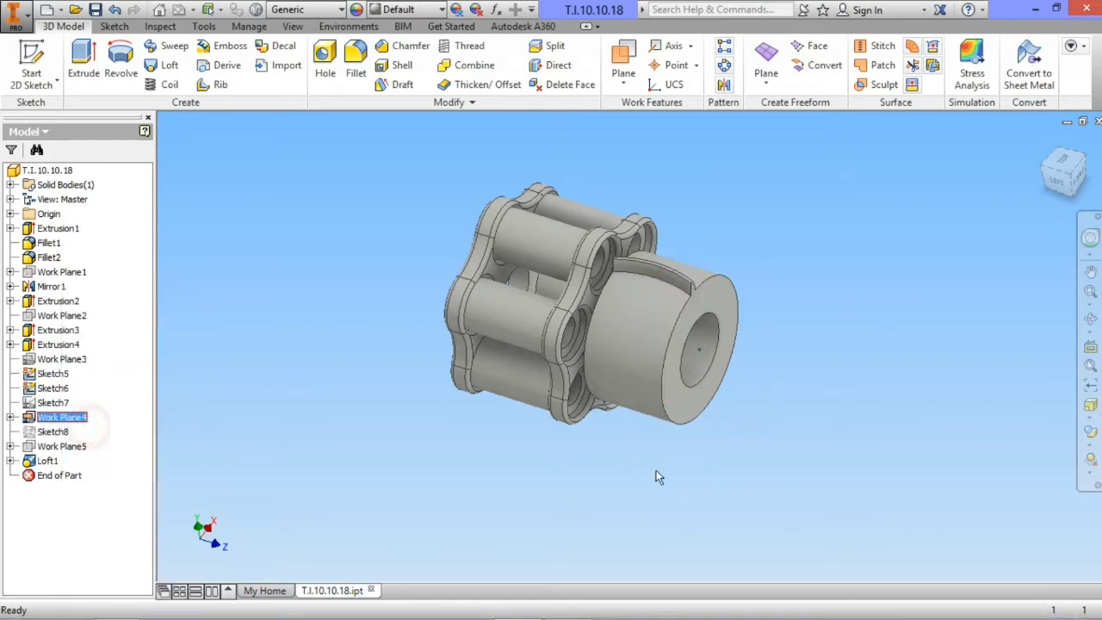
- Create a circular pattern of the lofted tooth around the Z axis with 35 occurrences over 360 degrees
scroll(708, 300, up, 3)
middle_drag(862, 347, 872, 363)
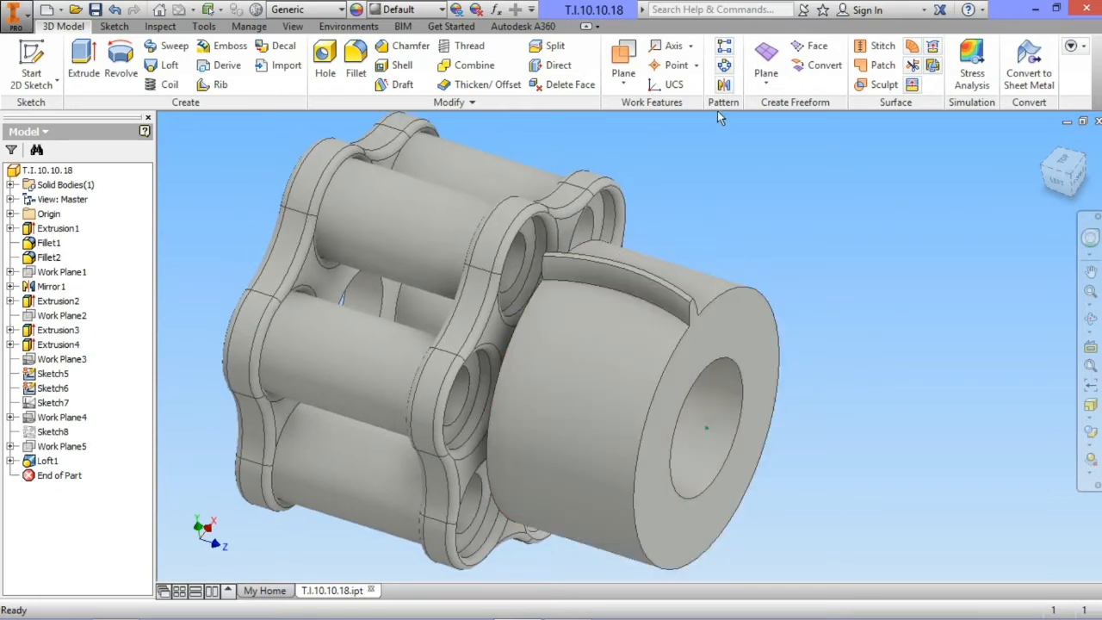
click(725, 82)
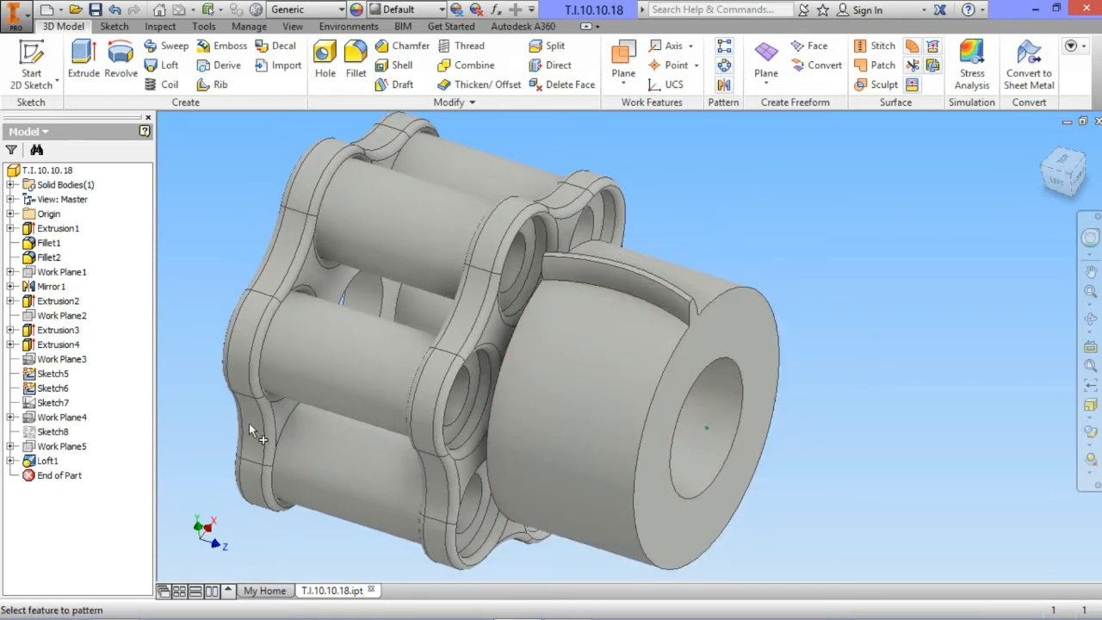
click(48, 461)
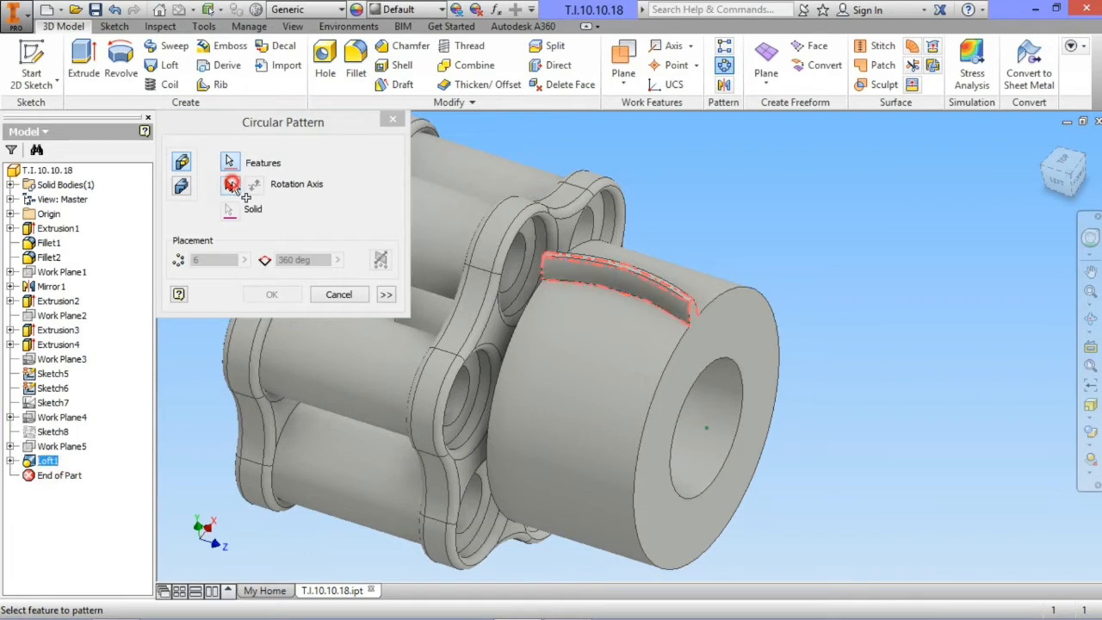
click(232, 185)
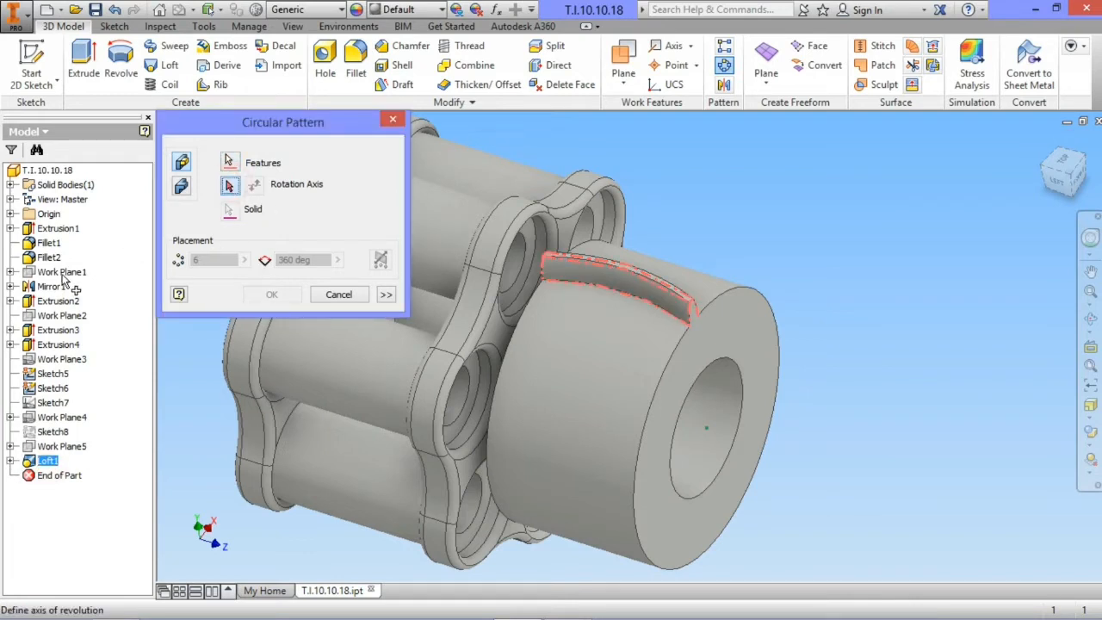
click(11, 214)
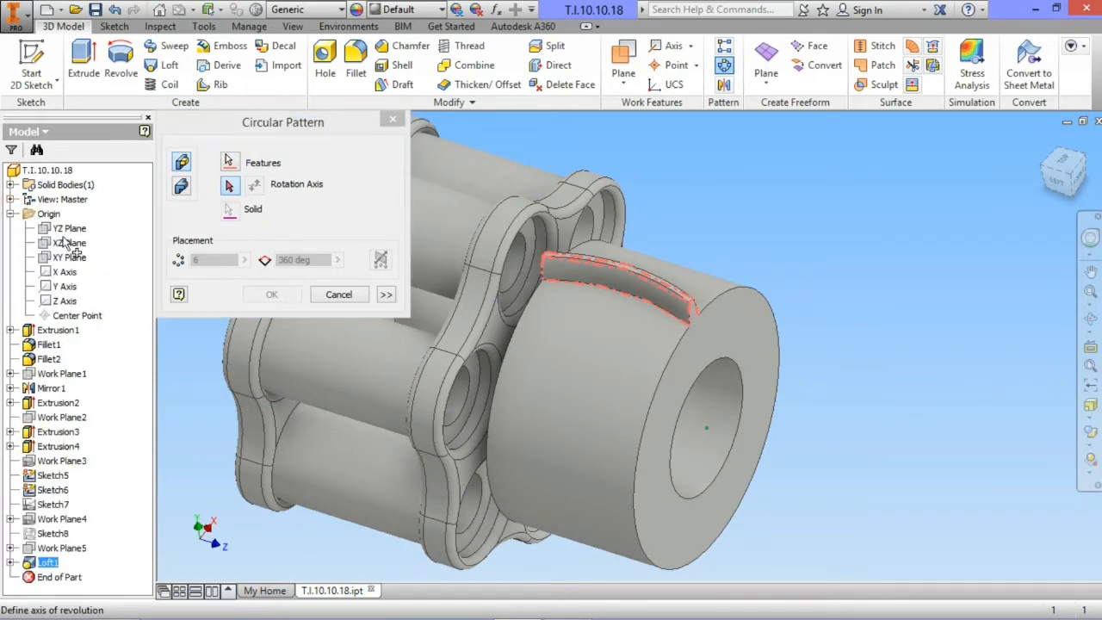
click(64, 301)
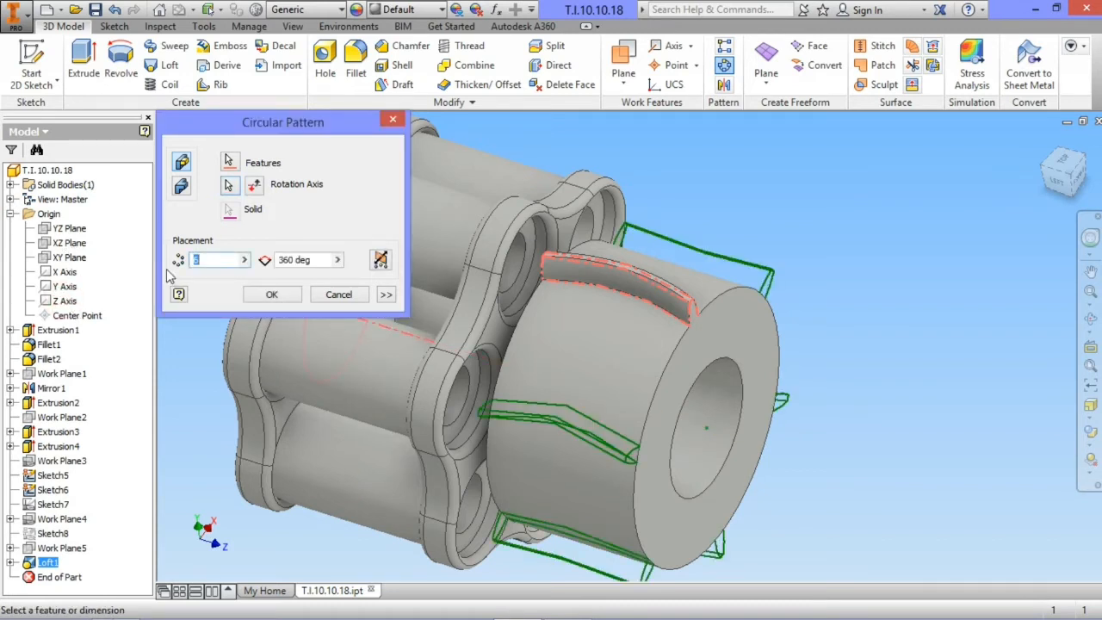
text(30)
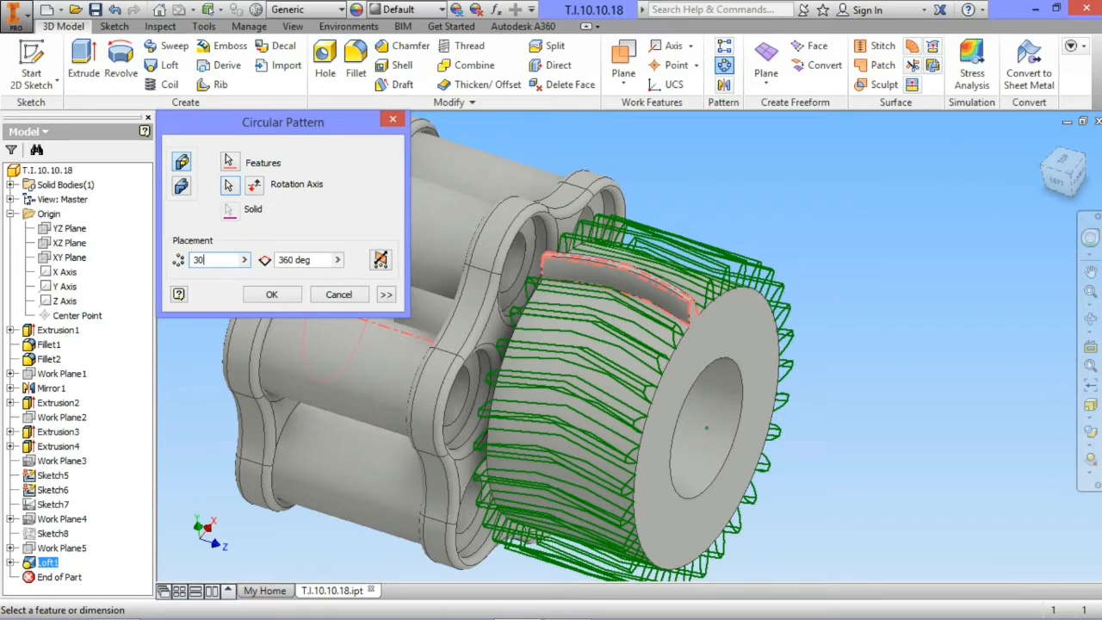
key(BackSpace)
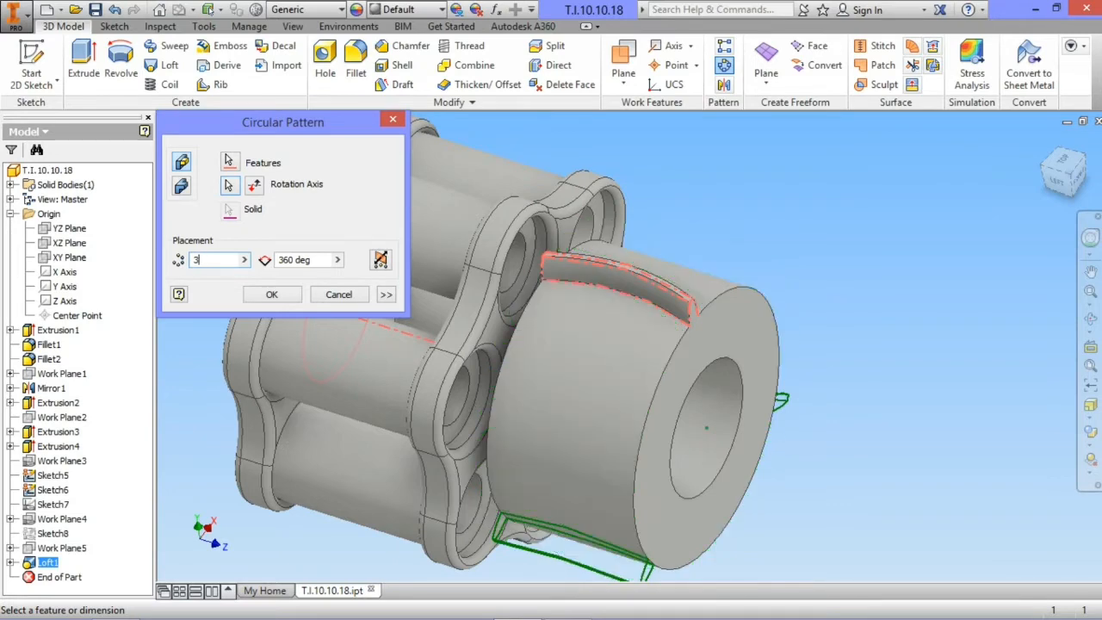
text(5)
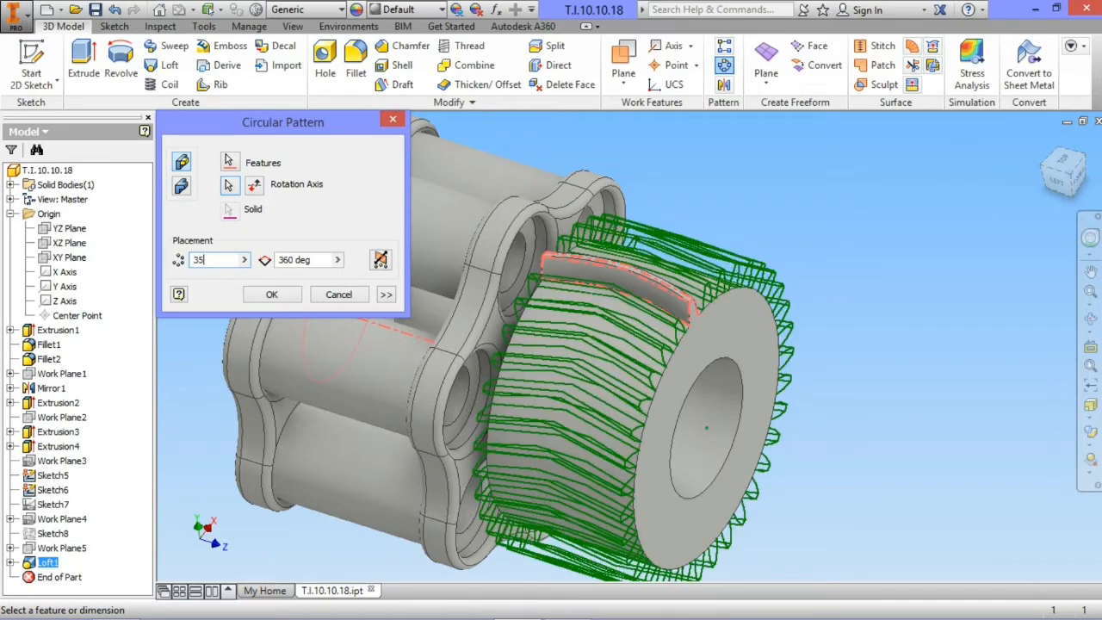
click(247, 296)
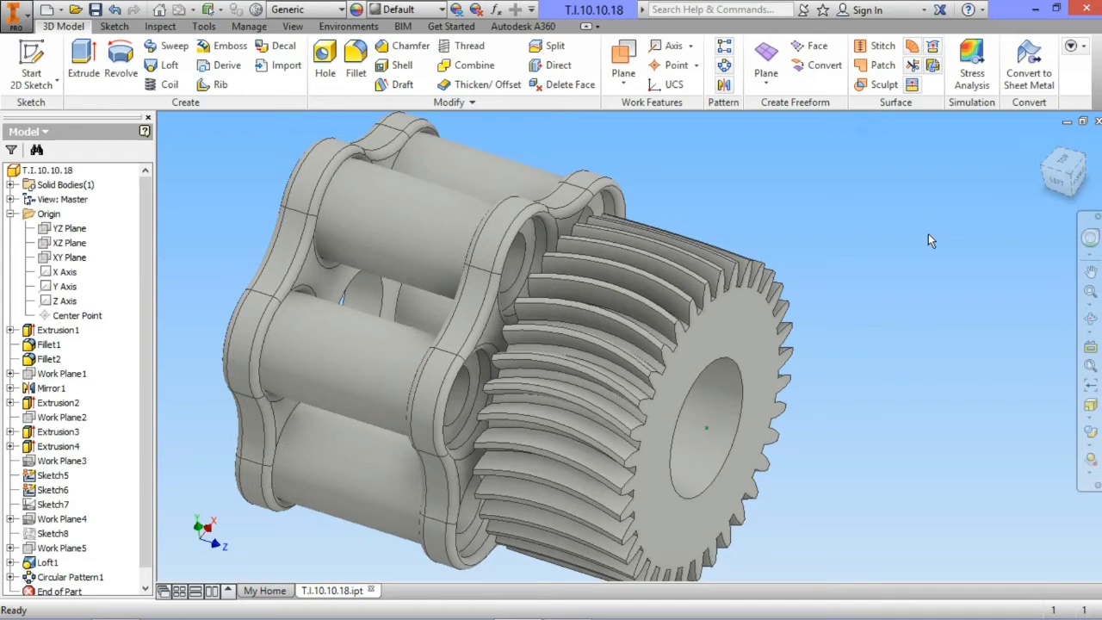
- Sketch on the gear's toothed end face, project the two concentric circles at the central bore, and finish the sketch
click(1089, 318)
drag(686, 347, 732, 340)
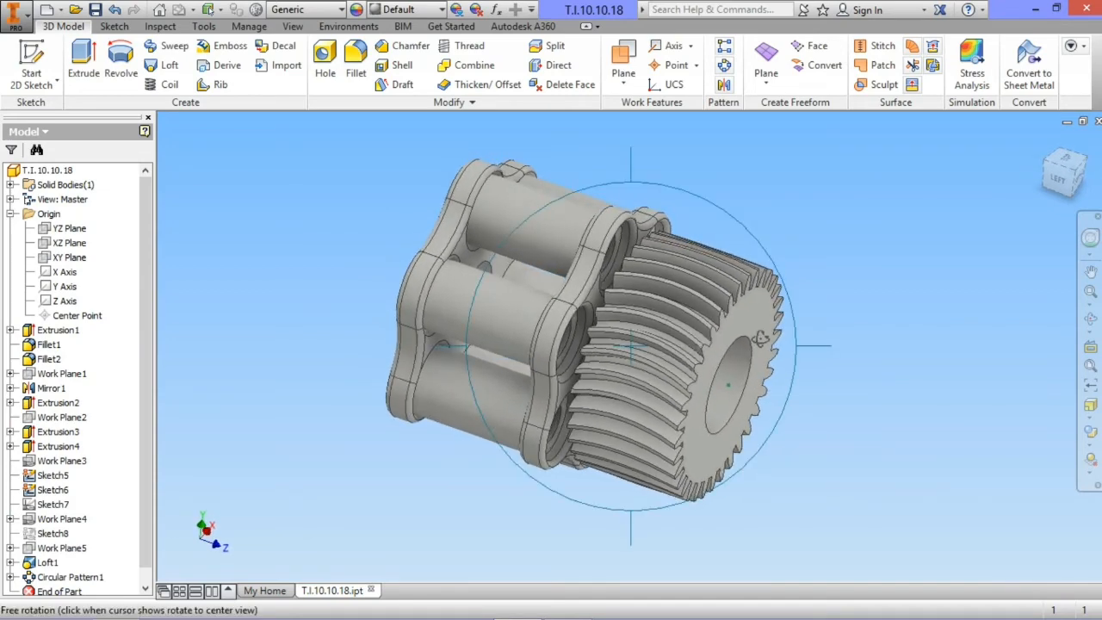
scroll(755, 346, up, 2)
key(Escape)
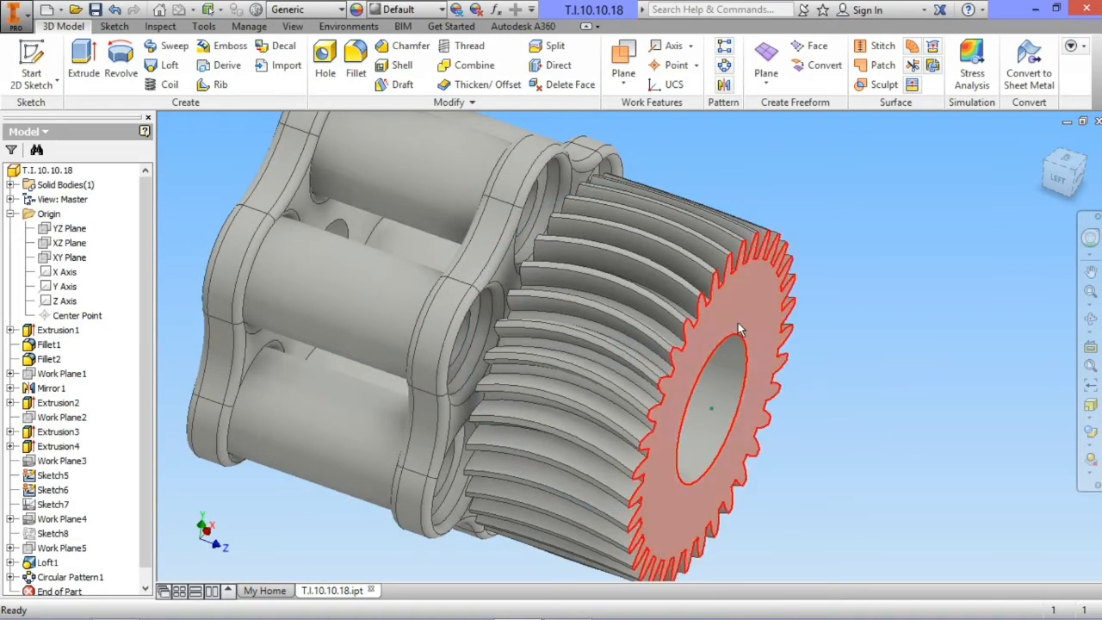
click(740, 315)
click(748, 310)
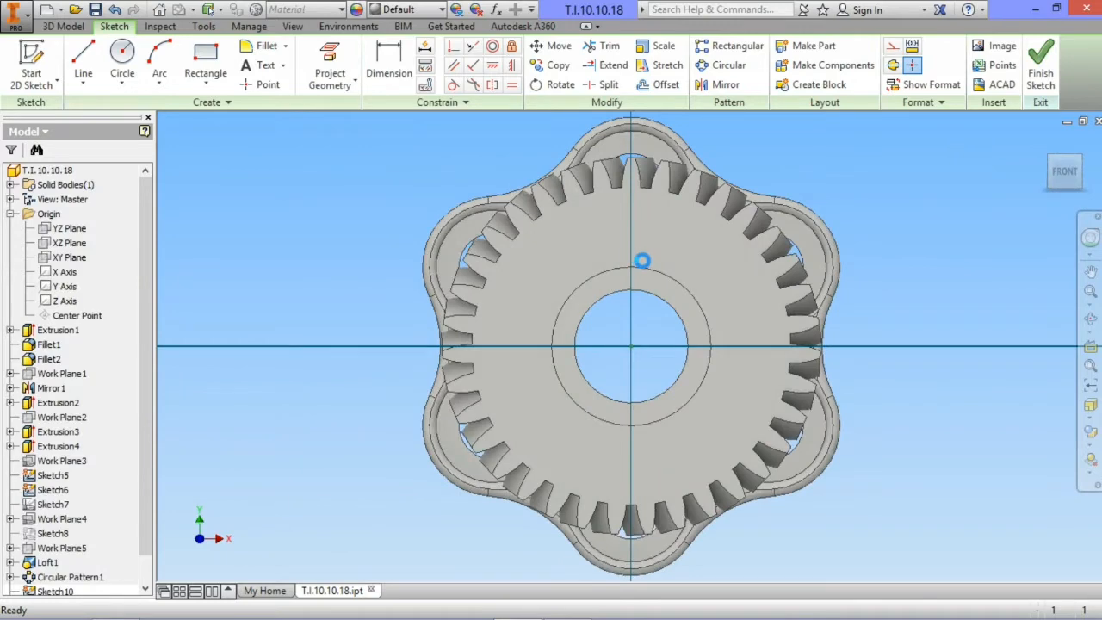
scroll(642, 260, up, 3)
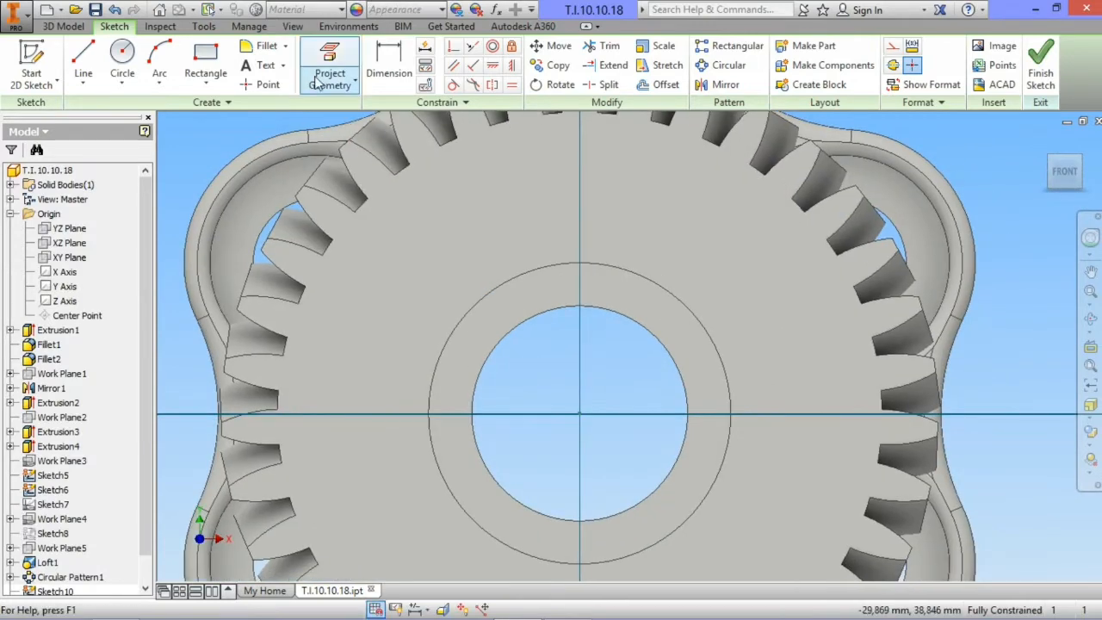
click(343, 63)
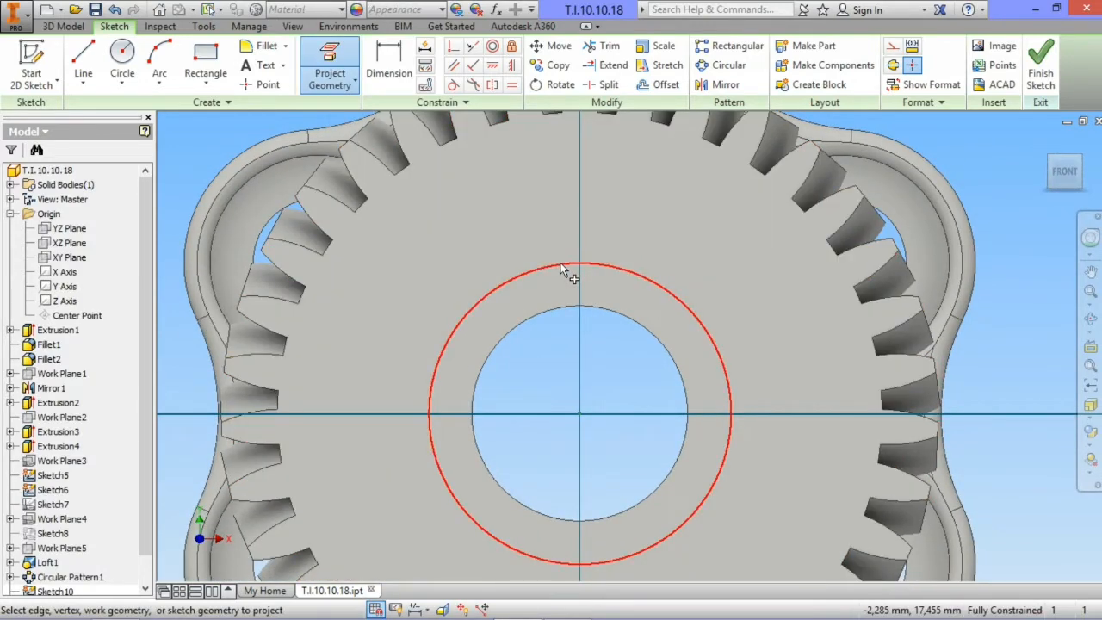
click(560, 263)
click(577, 307)
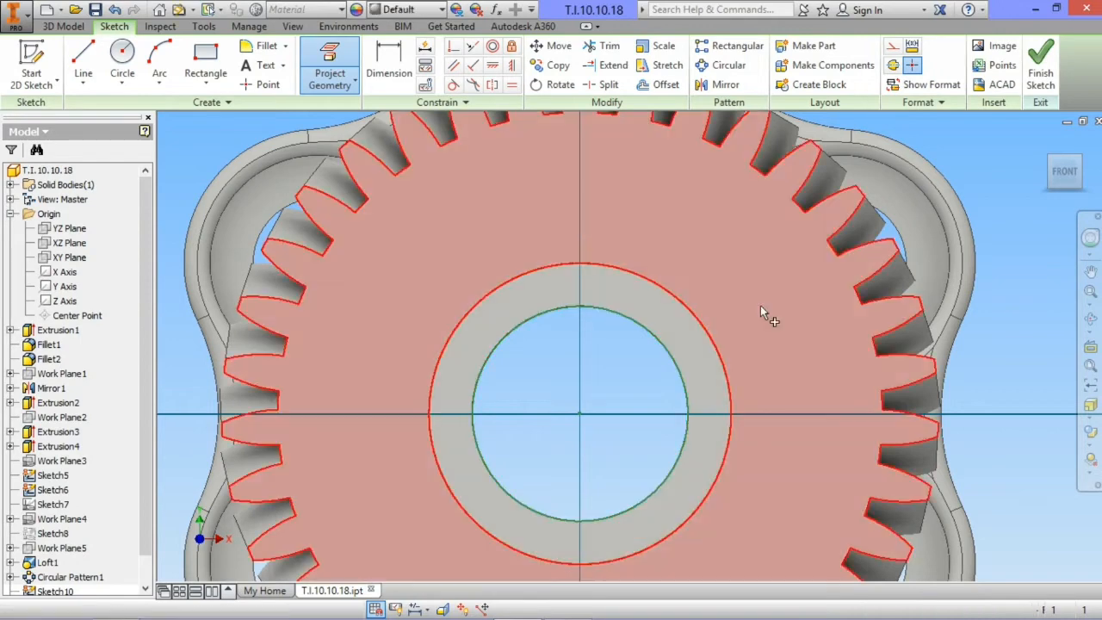
key(Escape)
key(F5)
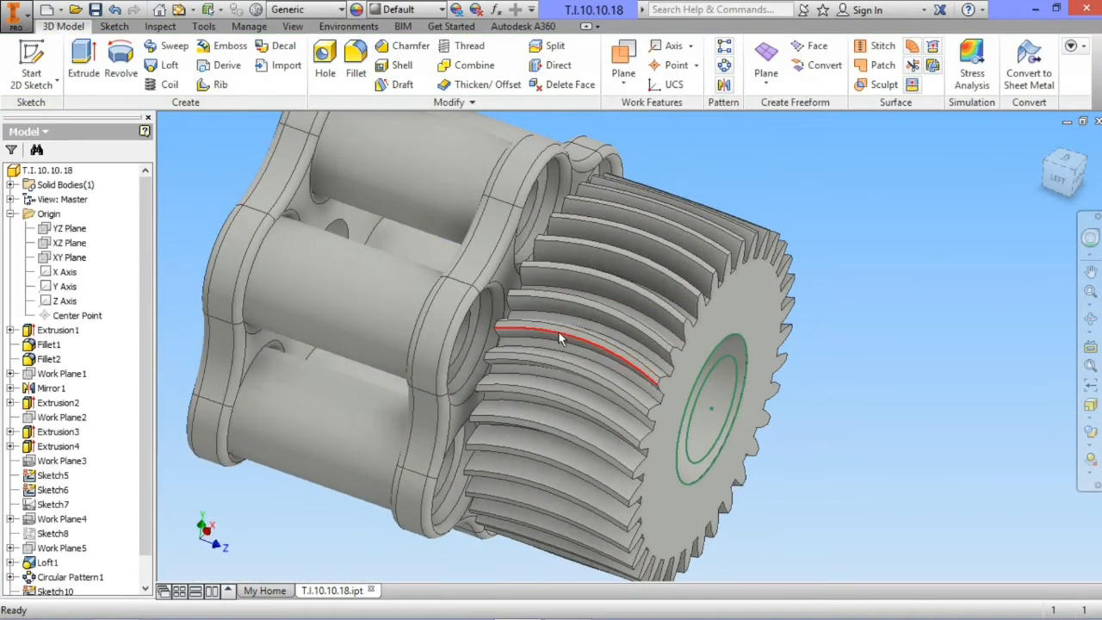
- Extrude the ring between the two projected circles 5 mm outward from the gear's end face
mouse_move(558, 332)
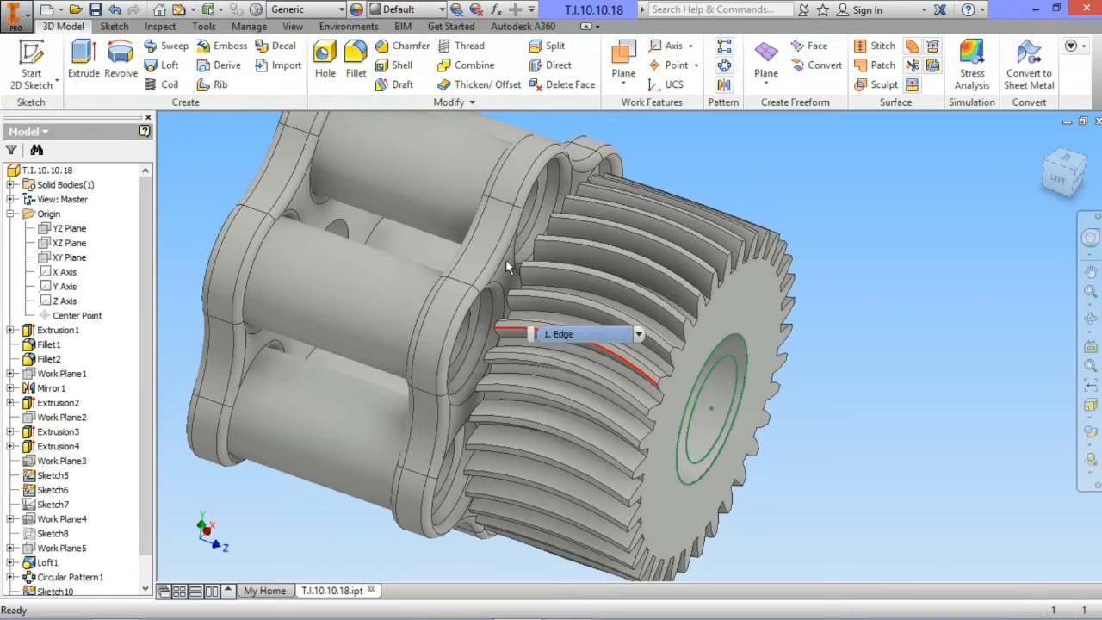
click(83, 60)
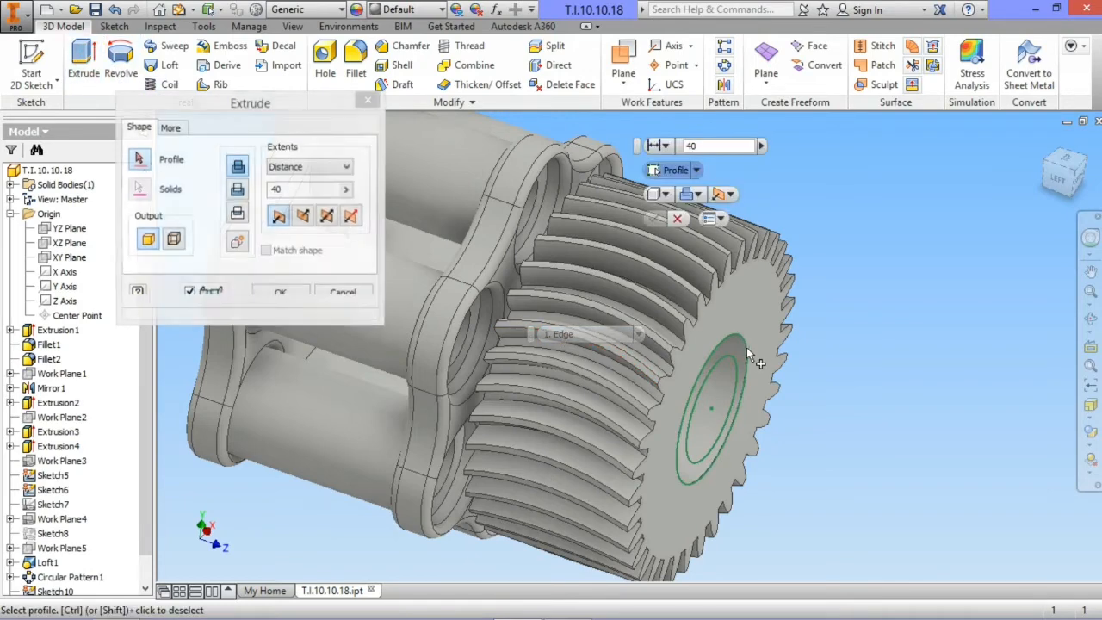
click(786, 351)
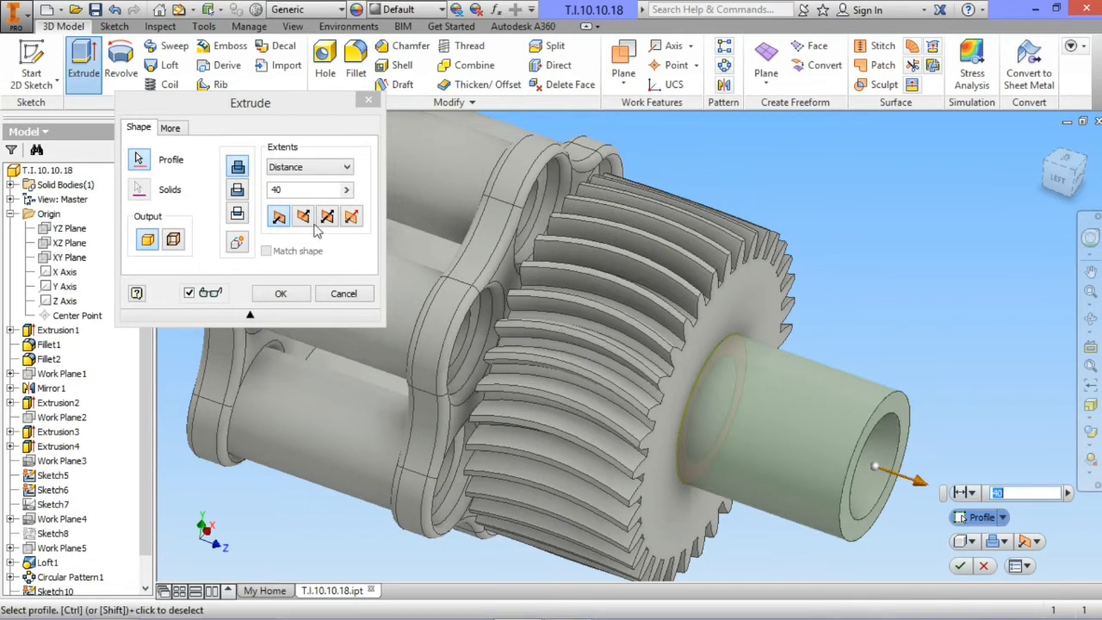
drag(303, 189, 260, 190)
text(5)
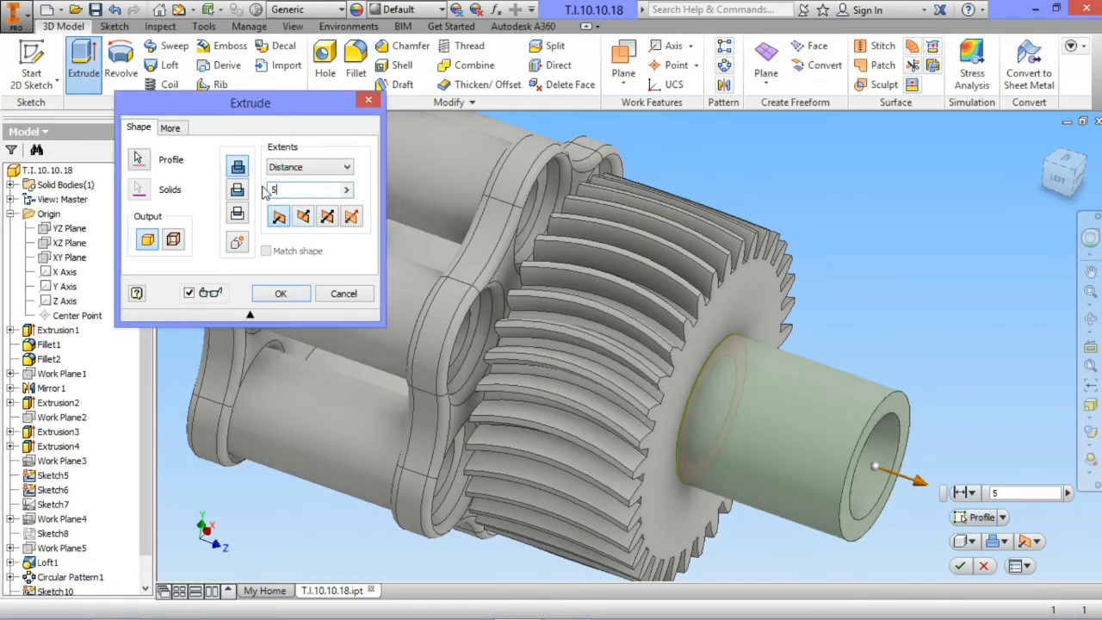
click(291, 296)
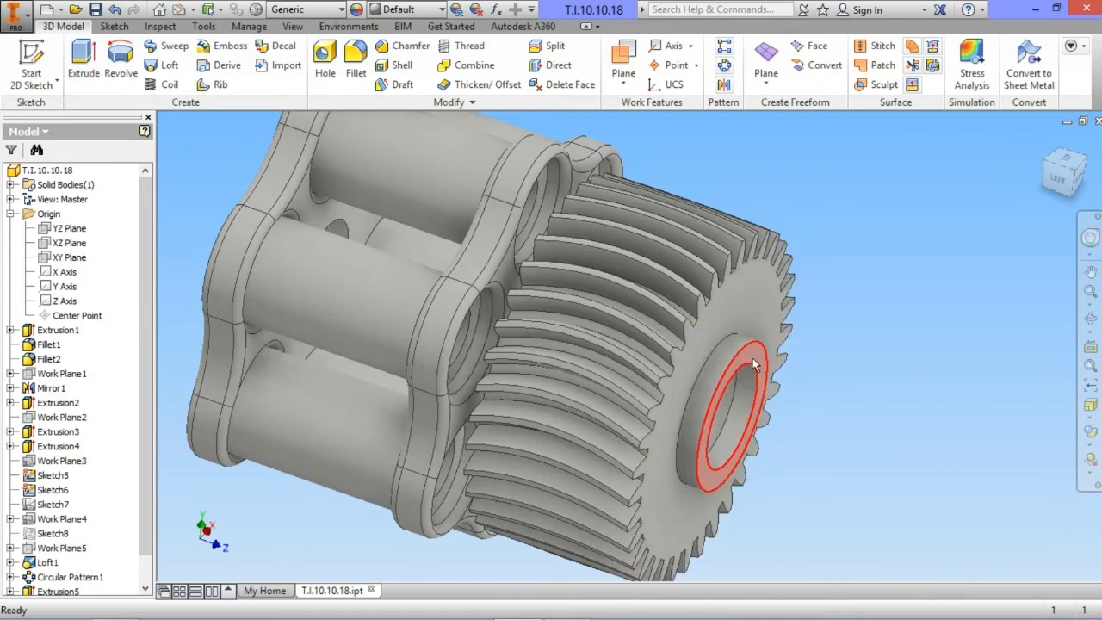
- Start a sketch on the collar's ring-shaped end face and project the collar's outer circular edge
click(771, 346)
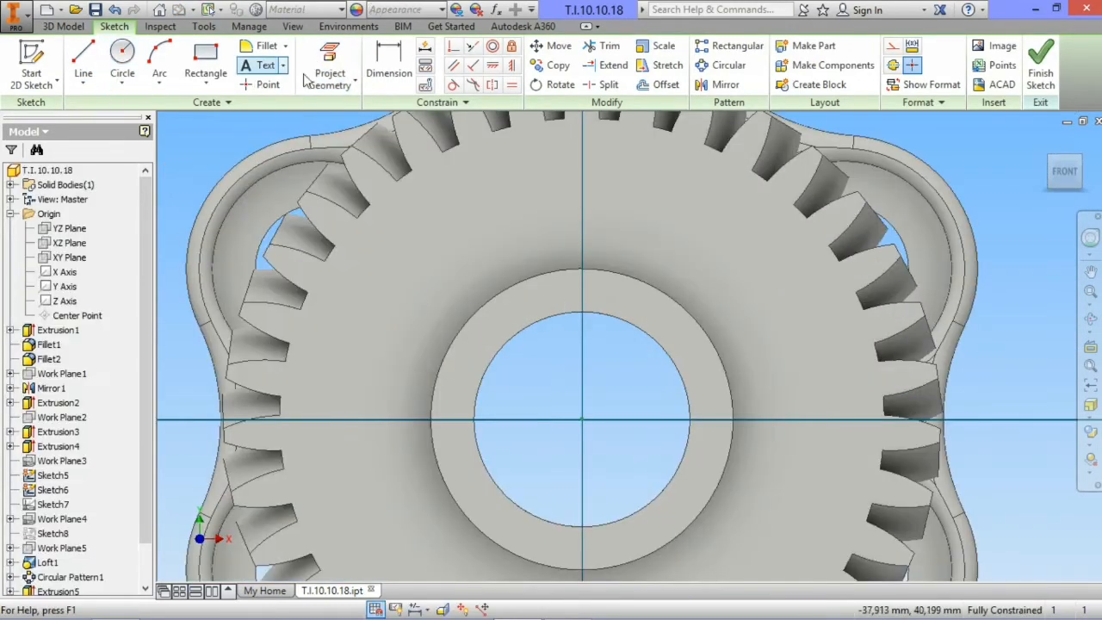
click(336, 60)
click(640, 279)
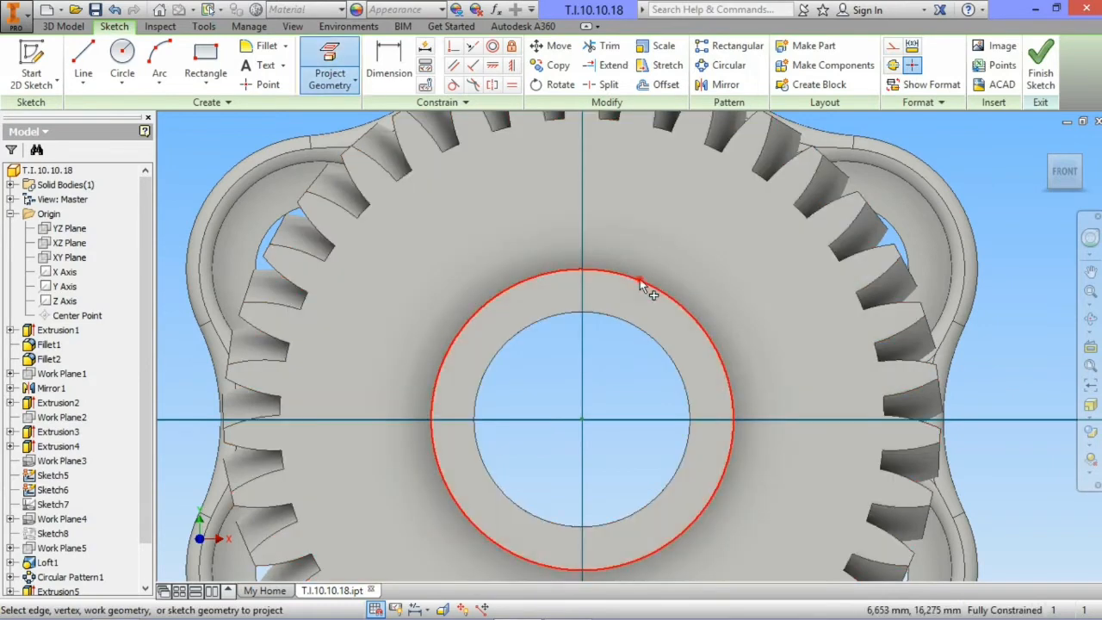
- Draw a 100 mm circle centred on the bore, change its diameter to 120 mm, and finish the sketch
click(124, 53)
click(582, 419)
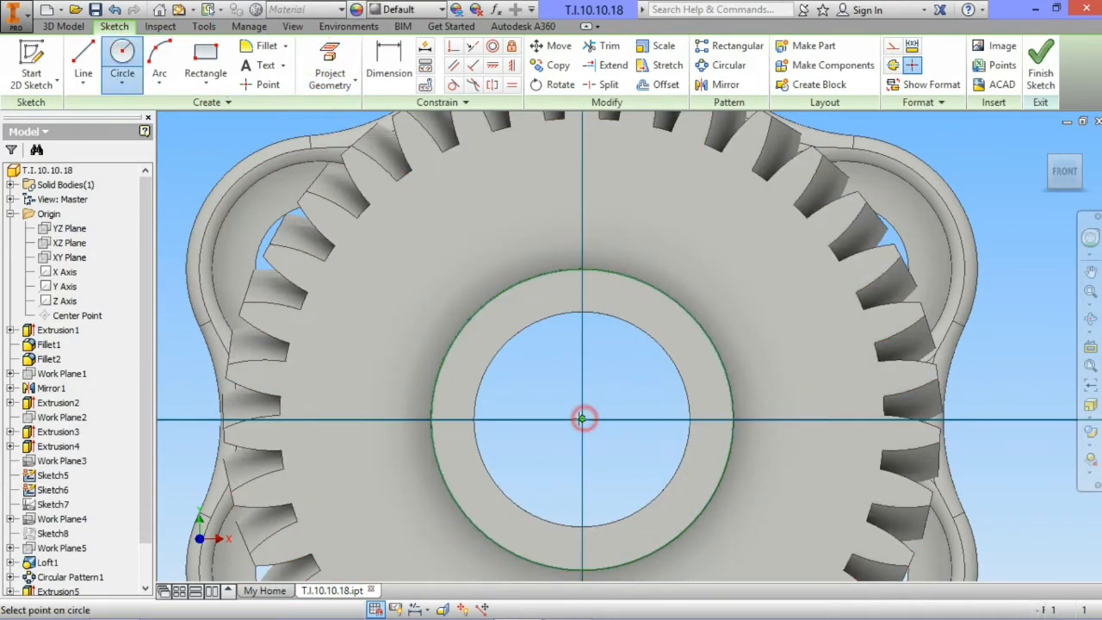
scroll(580, 419, down, 3)
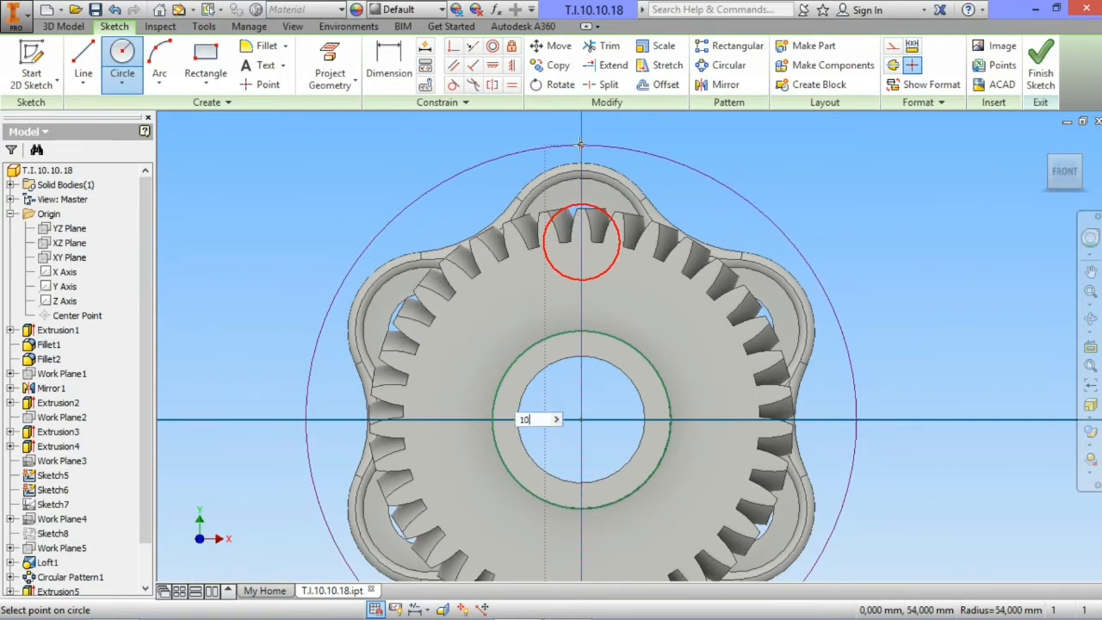
click(580, 144)
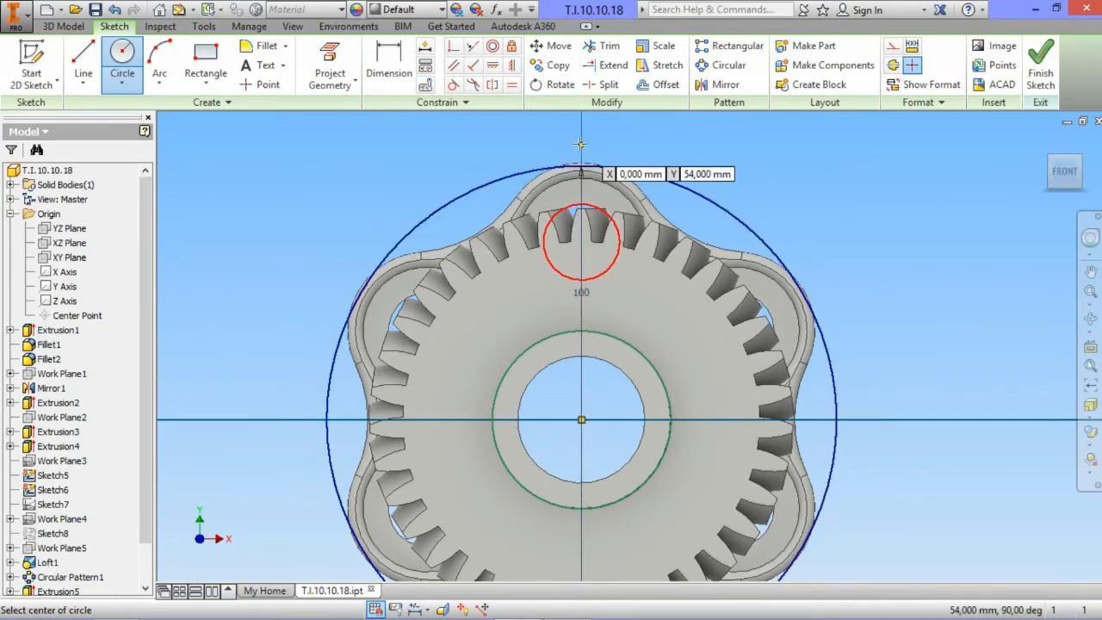
key(Escape)
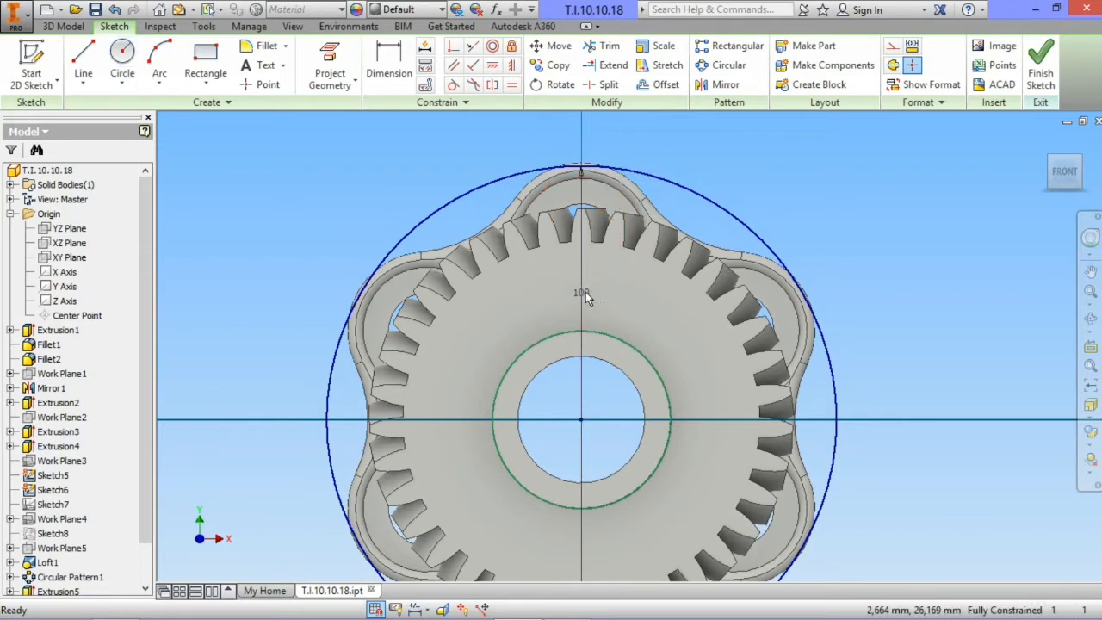
double_click(583, 293)
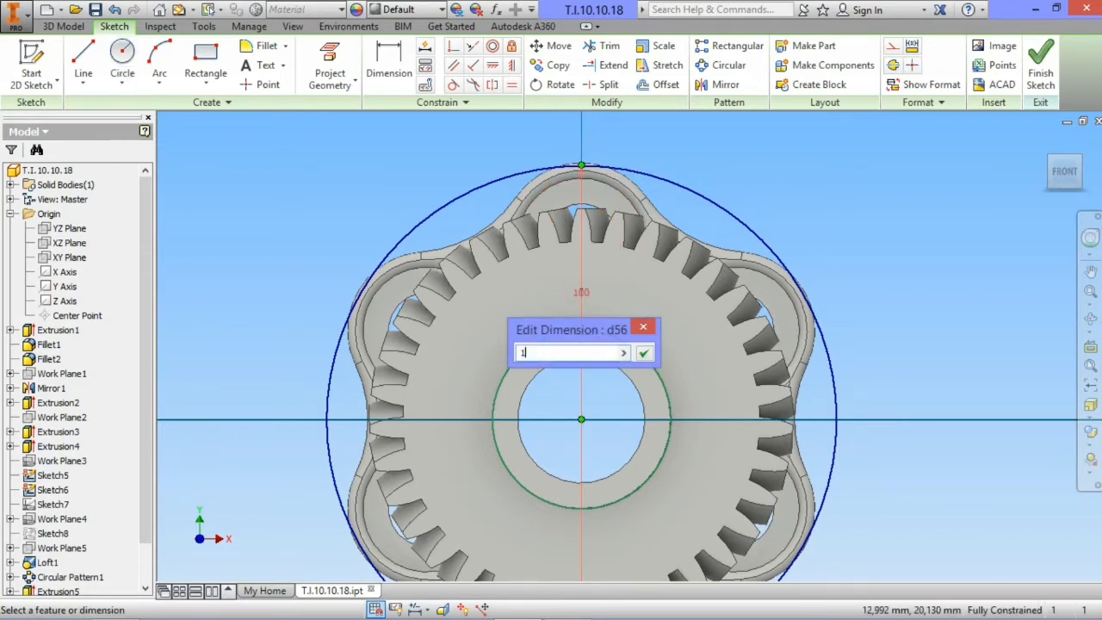
click(643, 354)
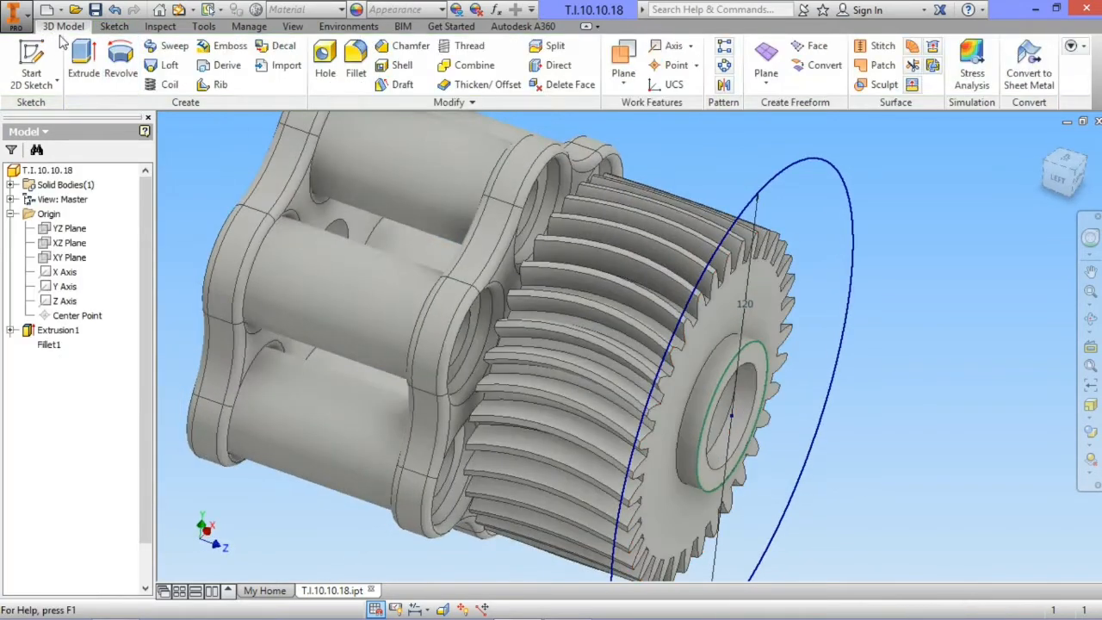
- Extrude the ring between the projected collar edge and the 120 mm circle 5 mm outward as a flange disc
click(83, 62)
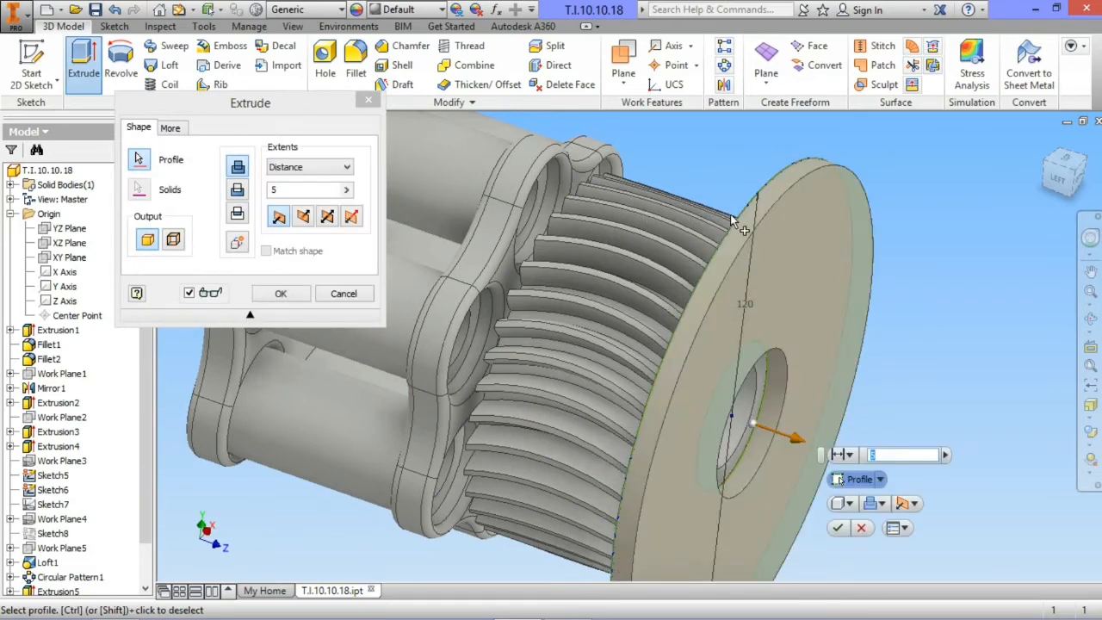
scroll(848, 305, down, 2)
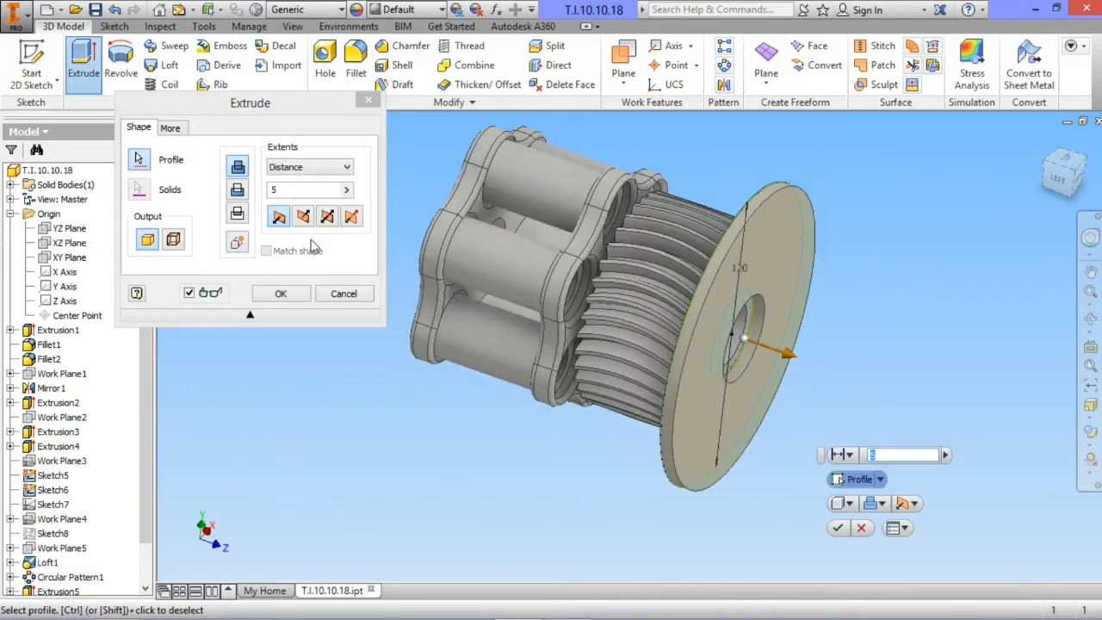
click(286, 294)
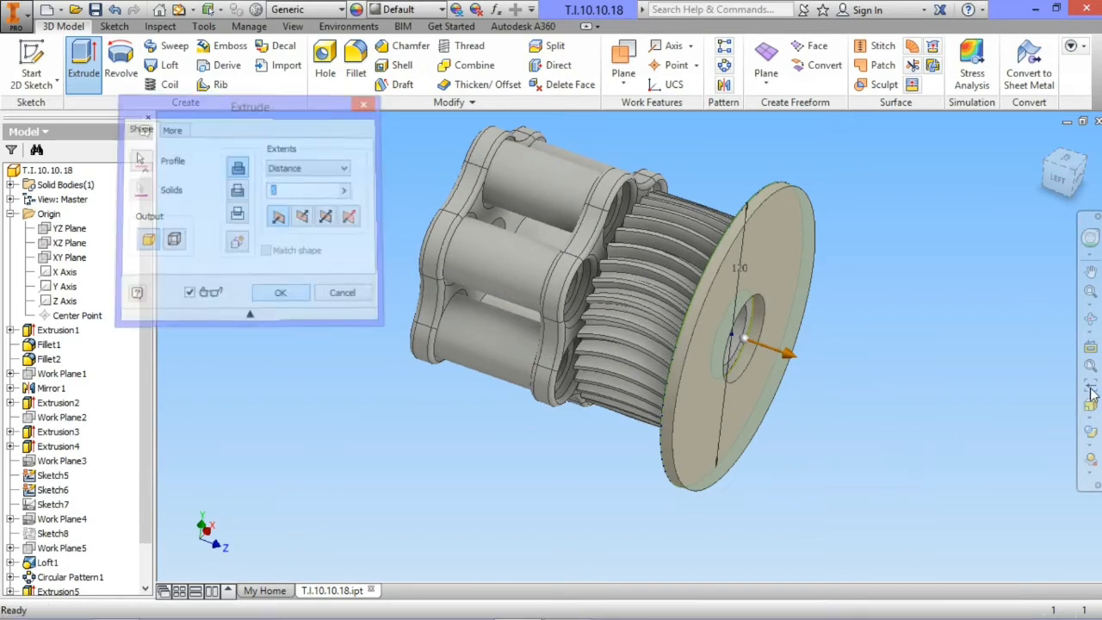
- Start a sketch on the flange disc's outer face
click(1090, 319)
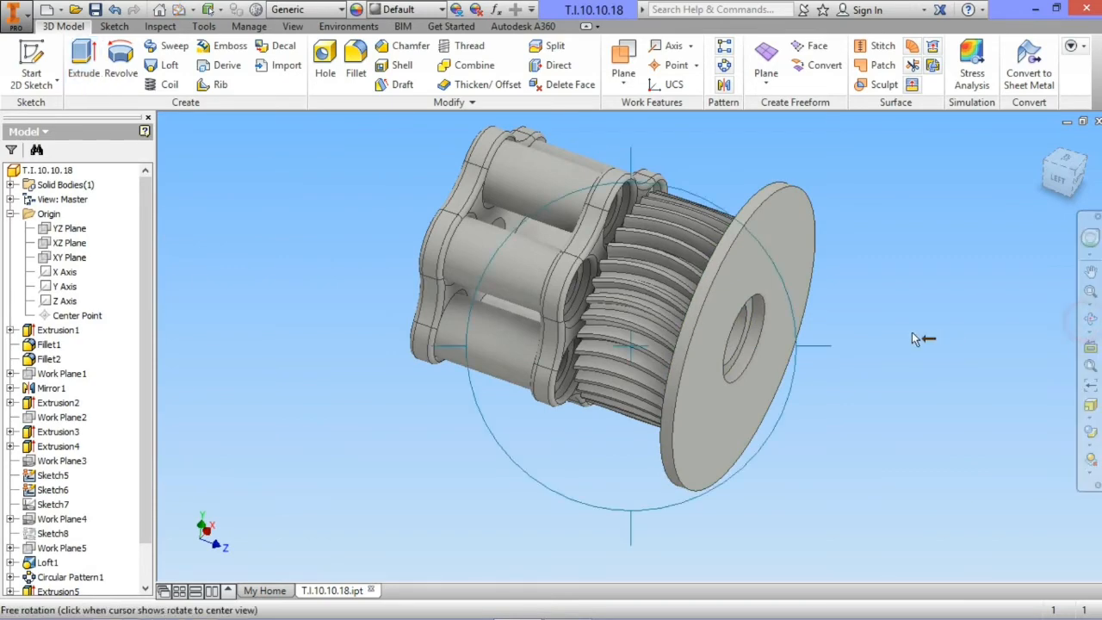
drag(915, 337, 681, 421)
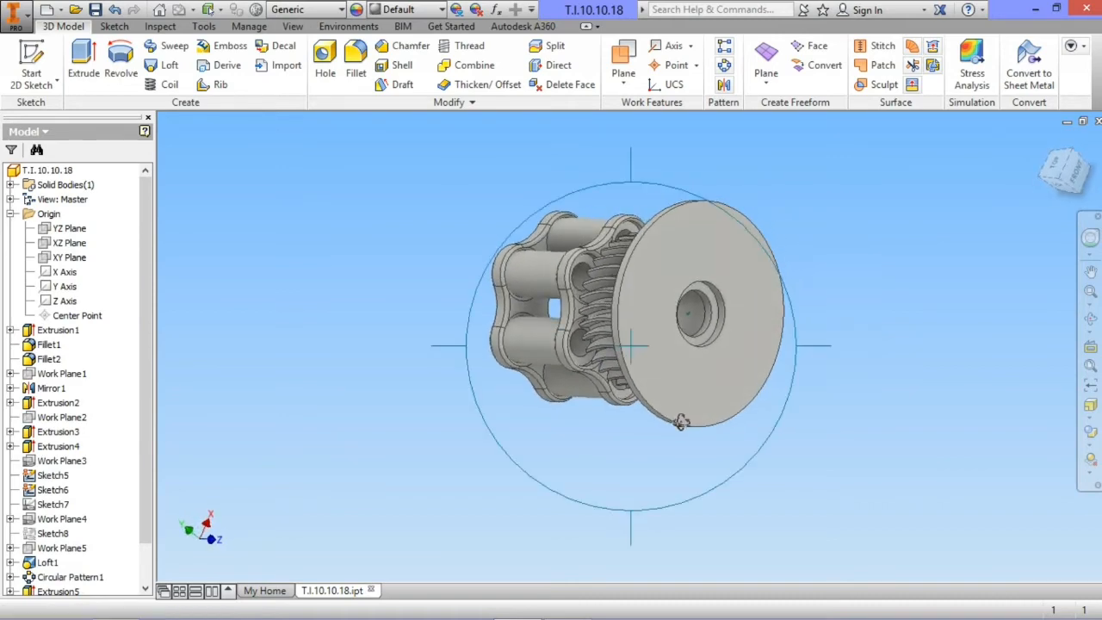
drag(732, 388, 662, 404)
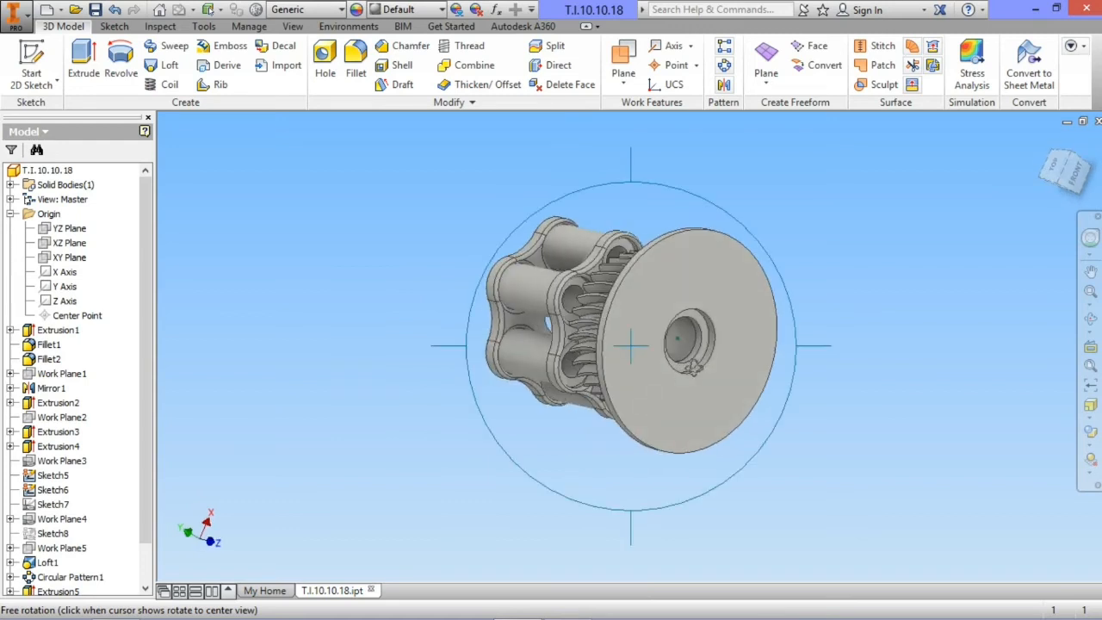
key(Escape)
click(1091, 320)
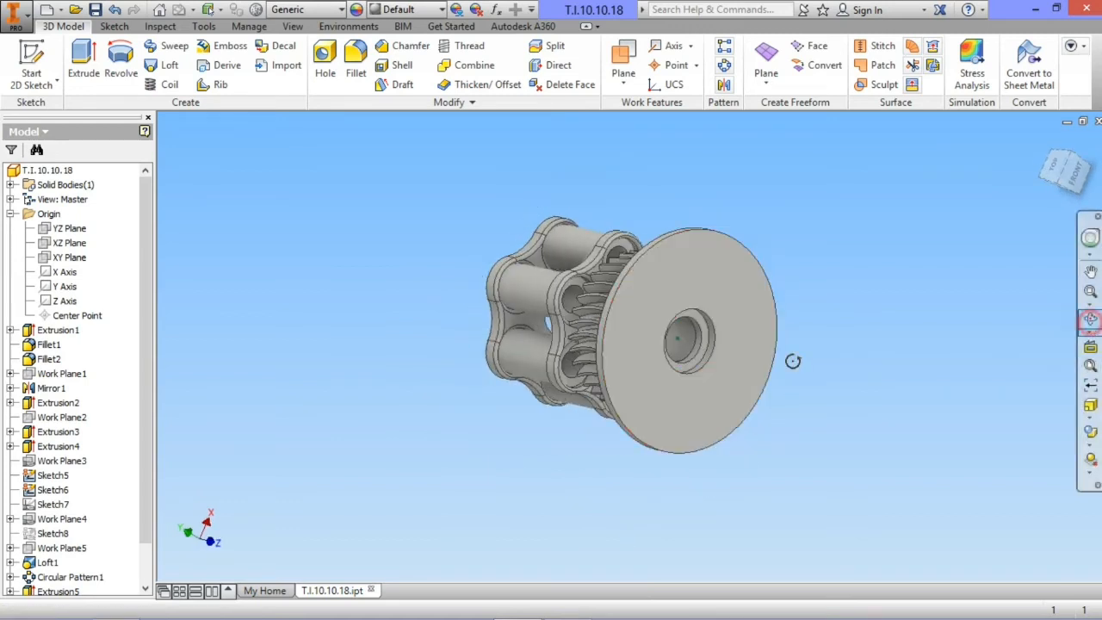
drag(671, 363, 753, 293)
key(Escape)
click(732, 267)
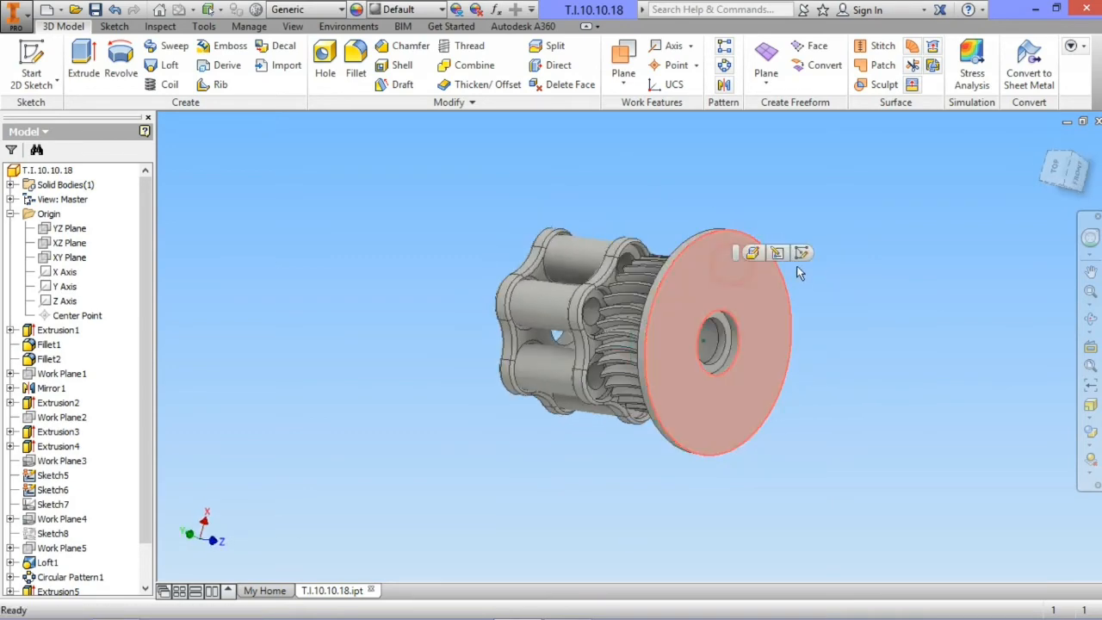
click(801, 266)
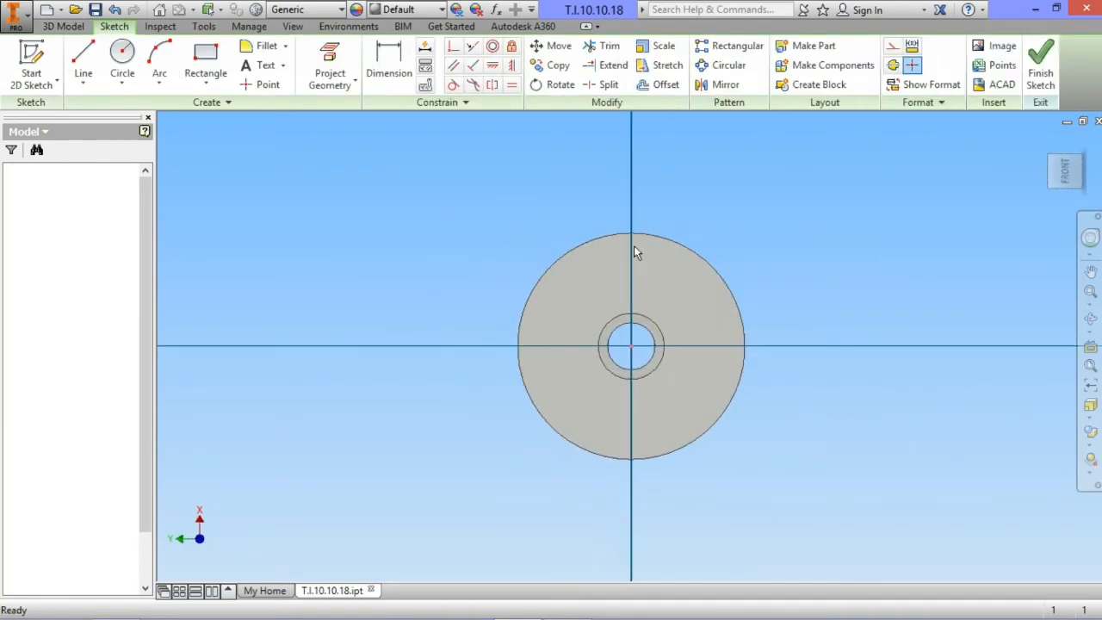
- Draw two circles centred on the bore, with diameters of 70 mm and 95 mm
click(128, 54)
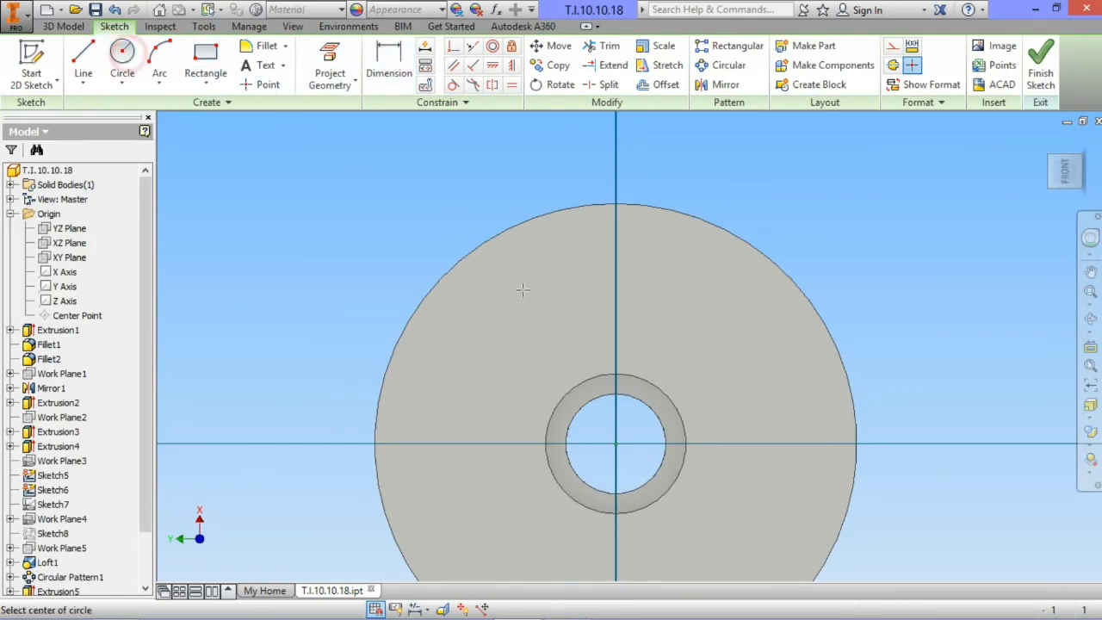
click(617, 443)
text(70)
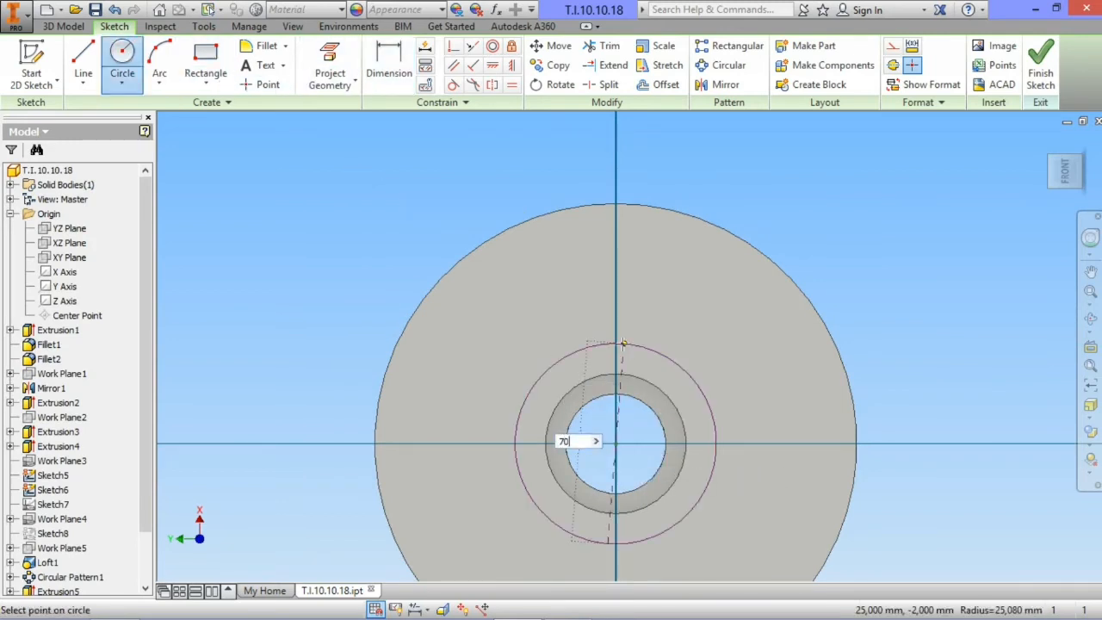
key(Return)
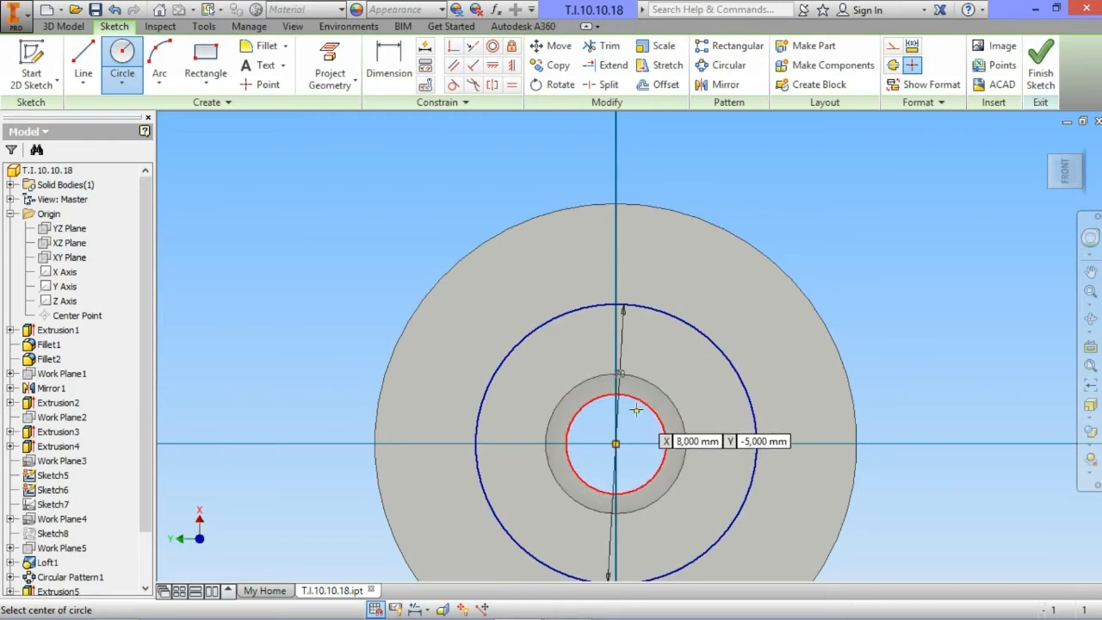
click(616, 443)
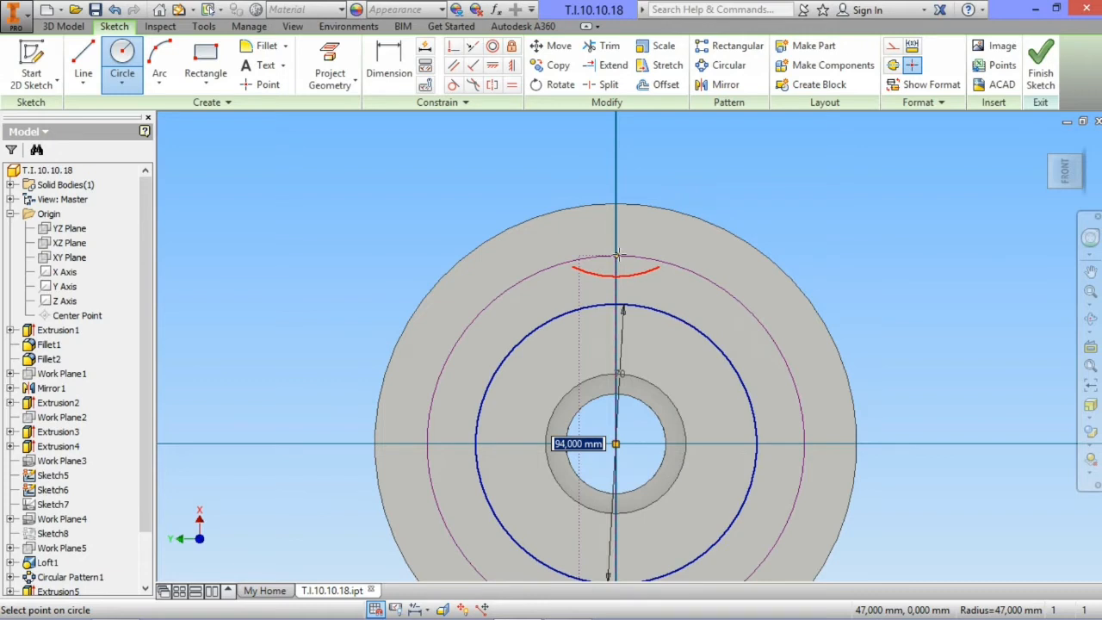
text(9)
click(617, 255)
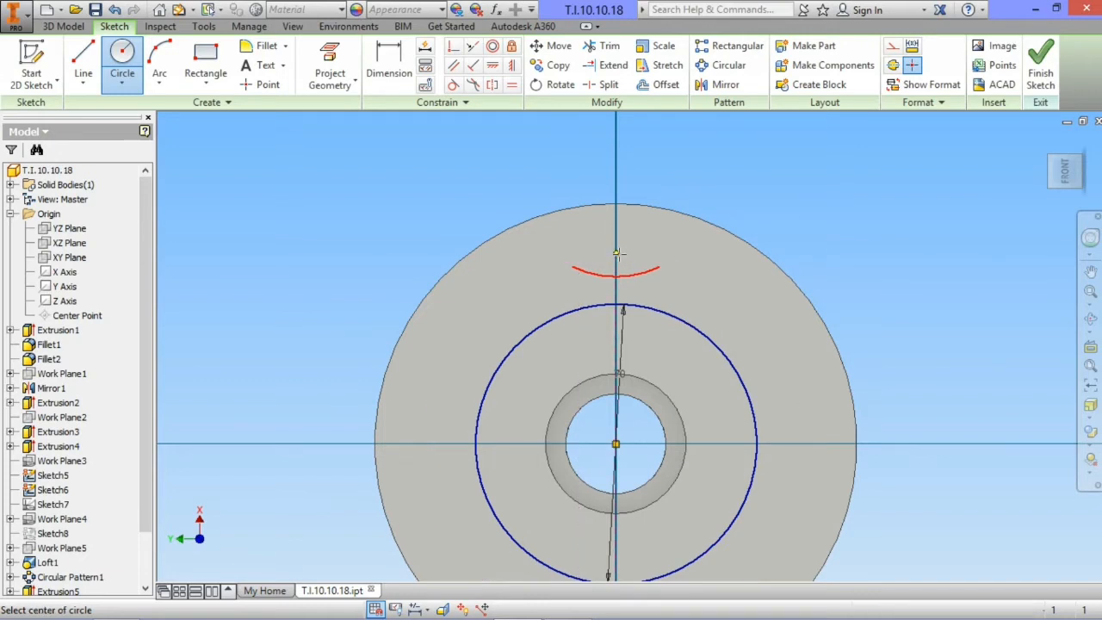
scroll(618, 252, up, 3)
key(Escape)
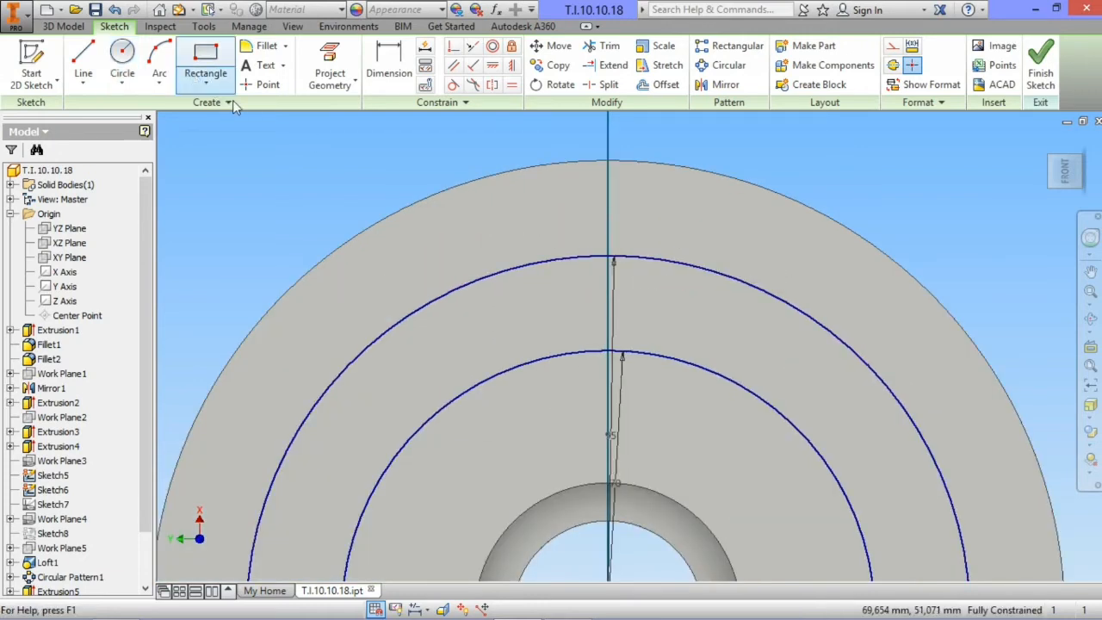
- Set the larger sketched circle's diameter to 110 mm
click(122, 60)
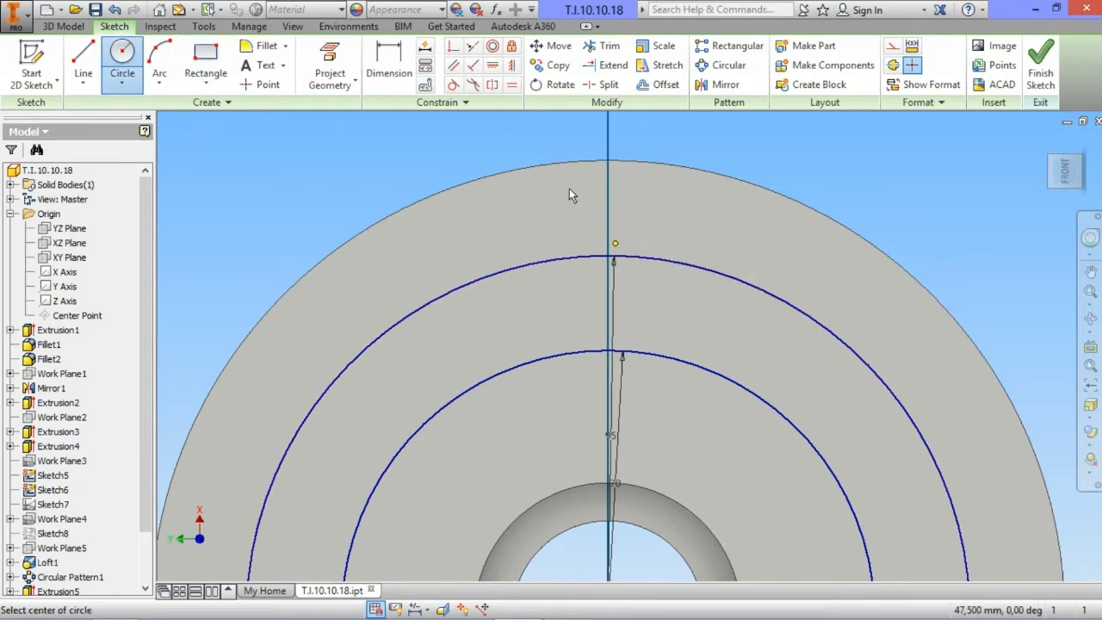
scroll(595, 363, down, 3)
scroll(598, 375, up, 3)
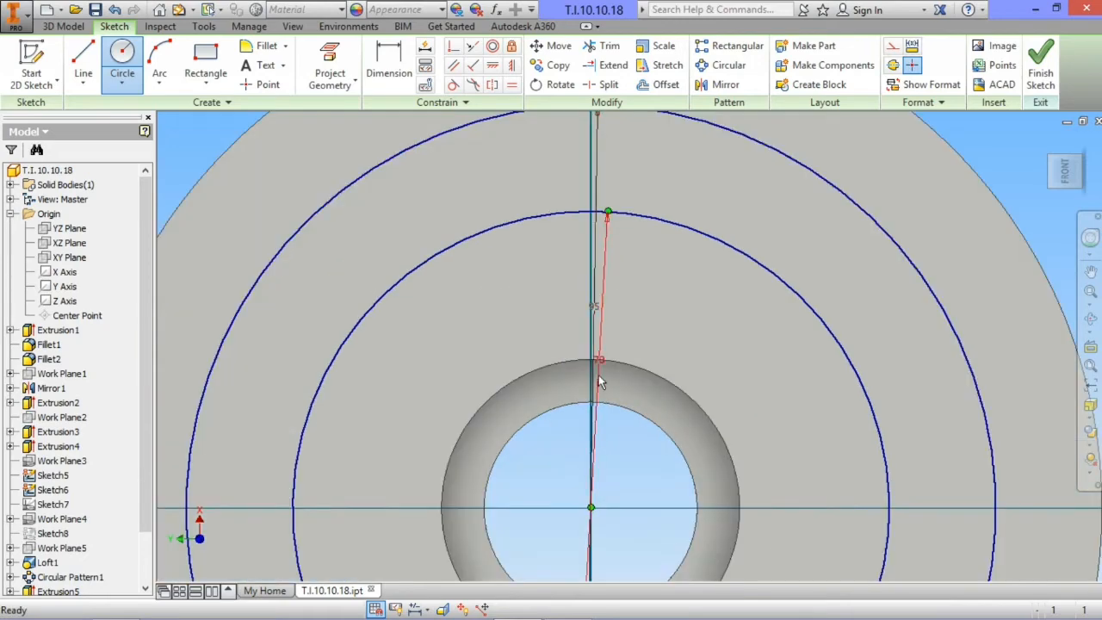
double_click(593, 308)
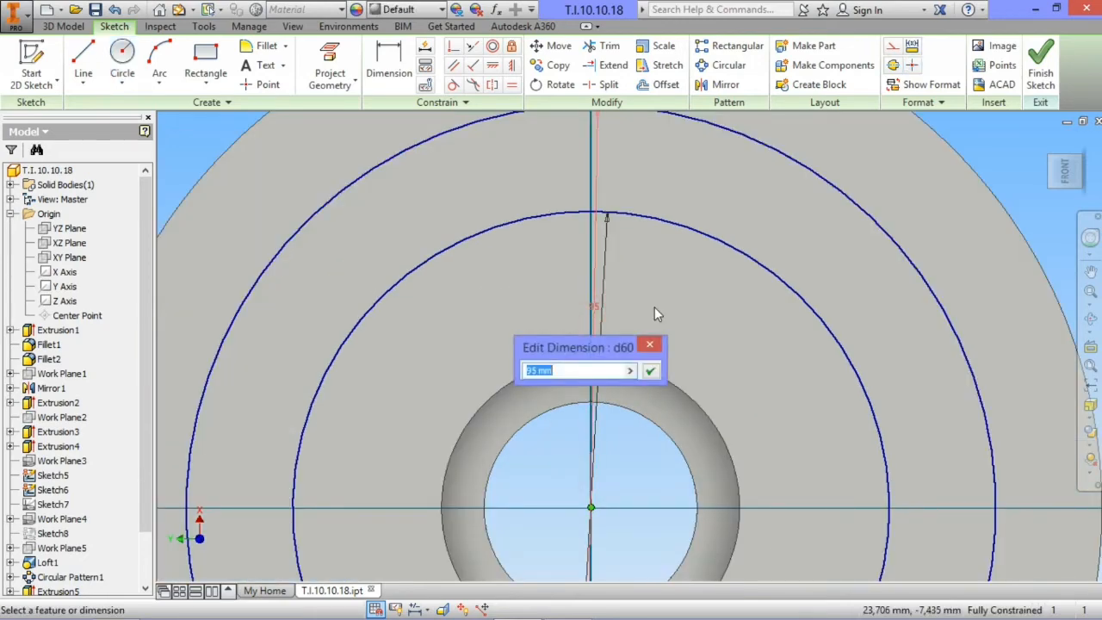
text(110)
key(Return)
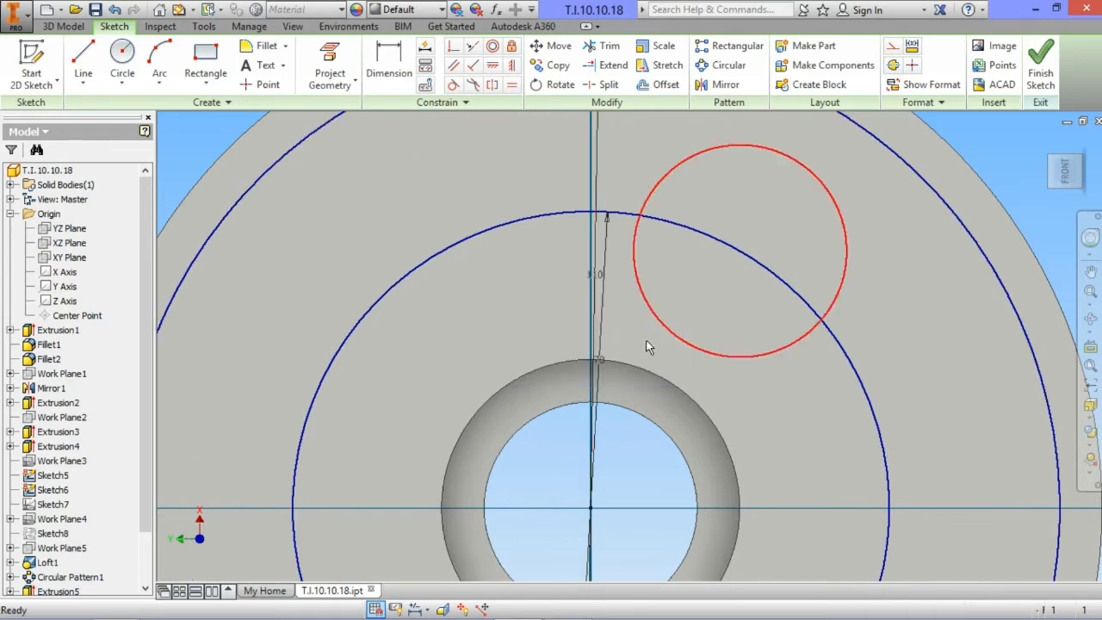
- Set the larger sketched circle's diameter to 100 mm
scroll(647, 346, down, 3)
scroll(619, 167, up, 3)
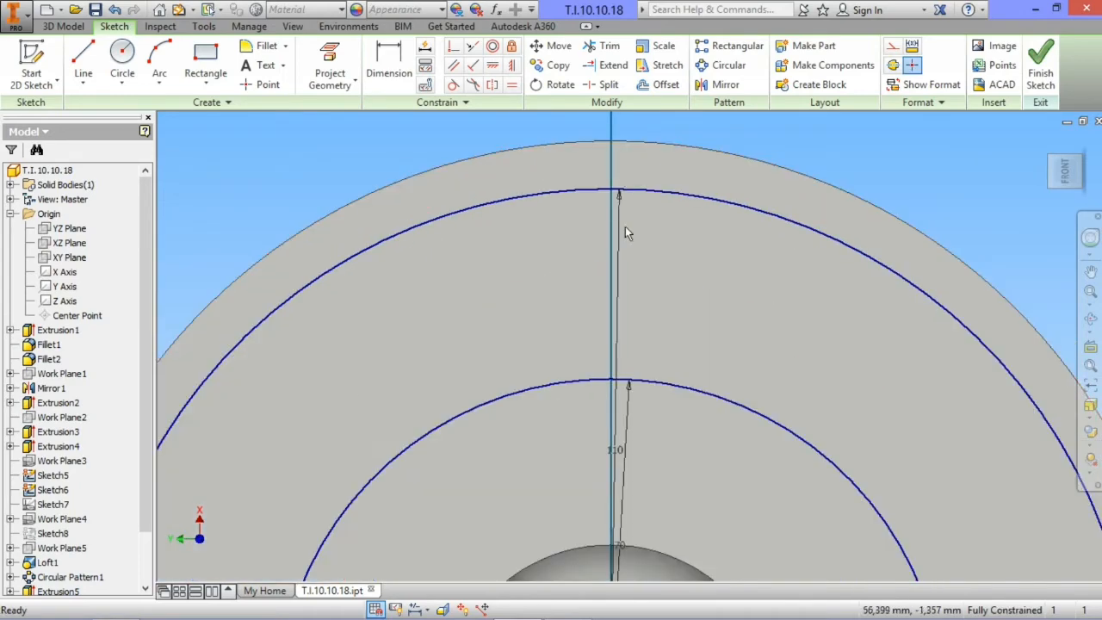
scroll(623, 287, down, 2)
double_click(613, 382)
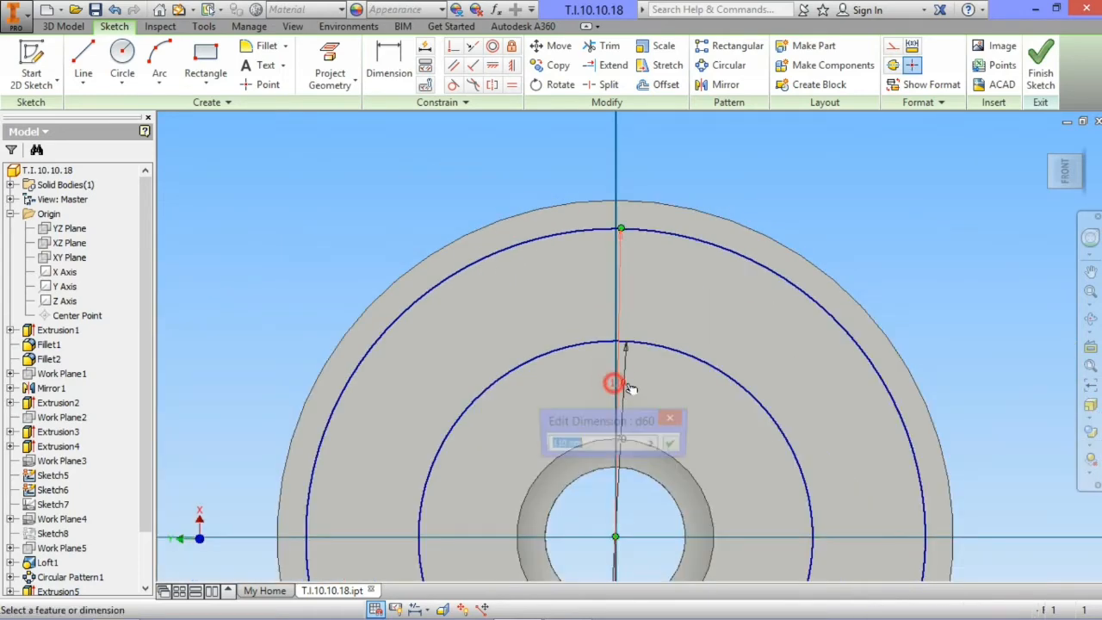
text(100)
key(Return)
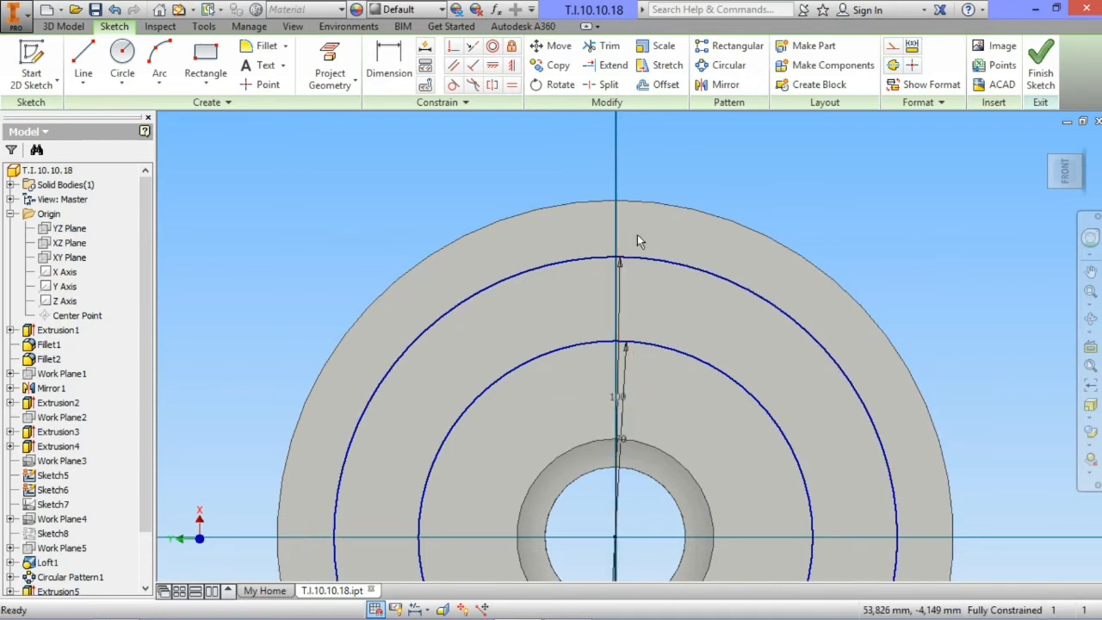
- Draw a 10 mm circle centred where the 100 mm circle crosses the vertical axis above the bore, and finish the sketch
scroll(637, 241, up, 3)
click(122, 53)
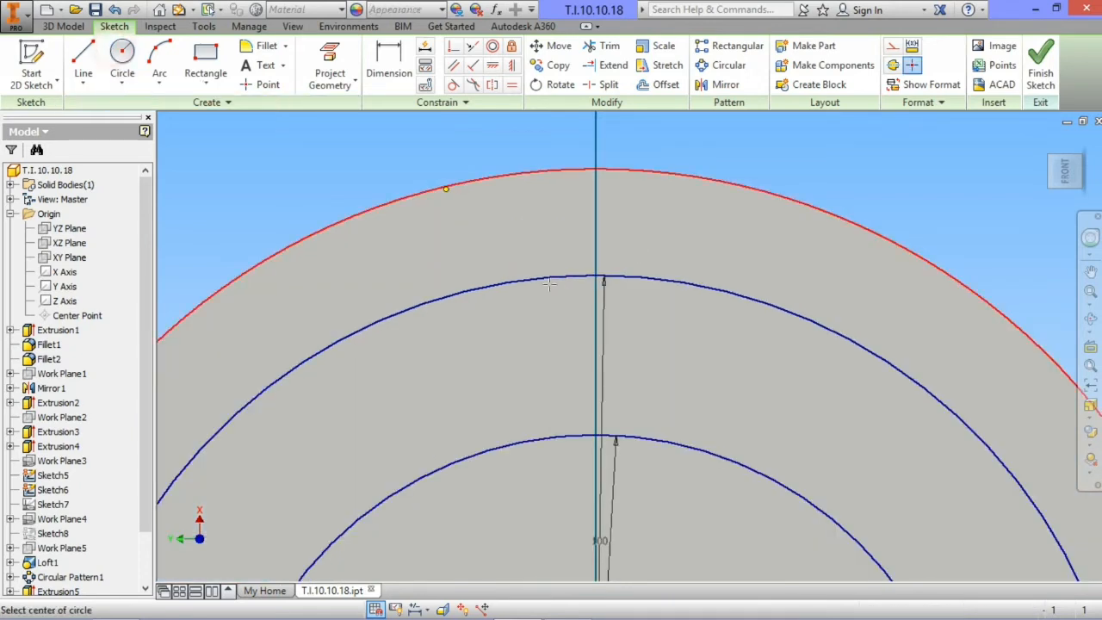
click(595, 276)
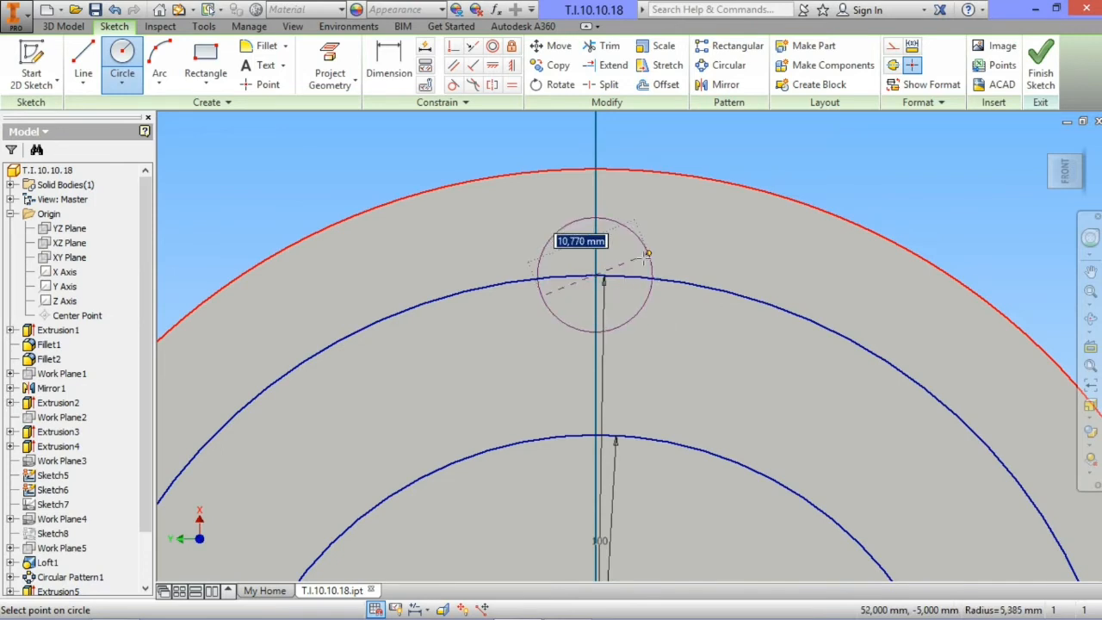
text(10)
key(Return)
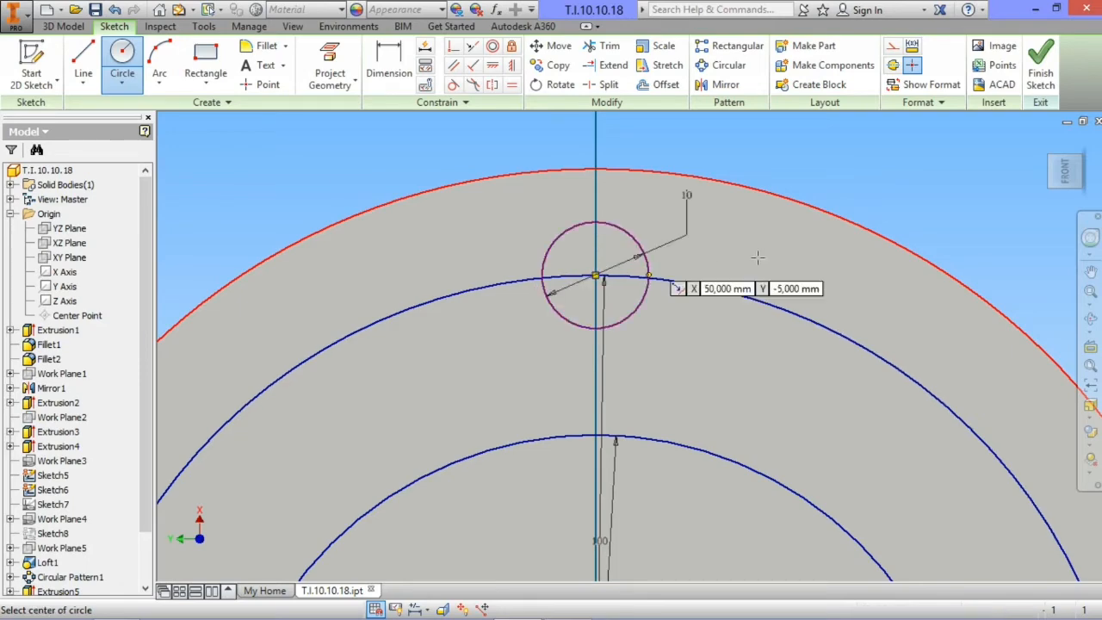
click(1059, 62)
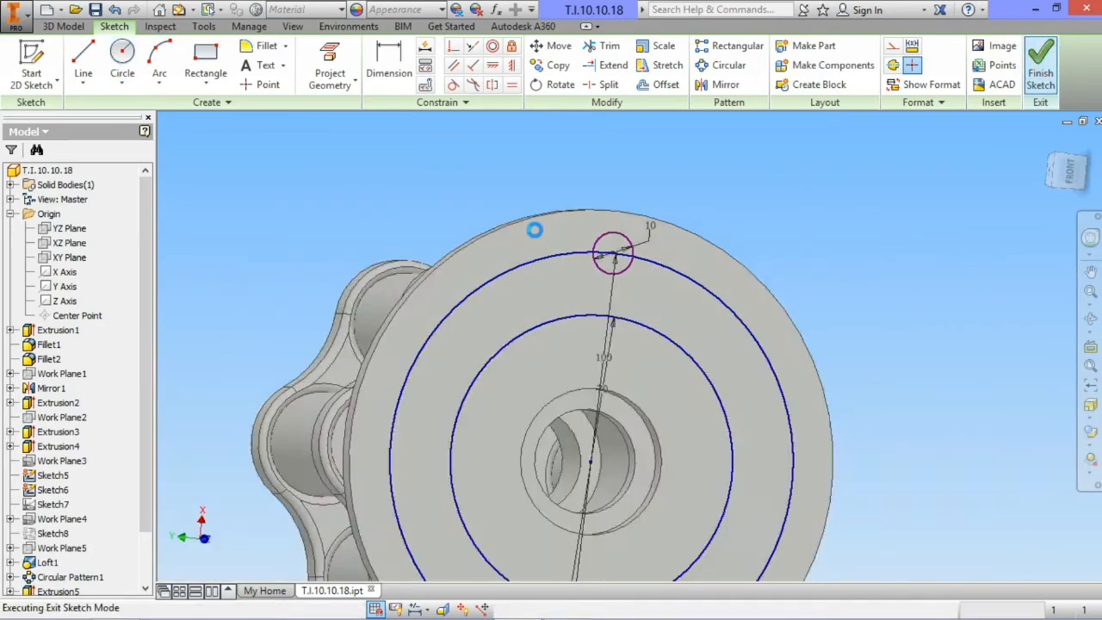
scroll(762, 260, down, 3)
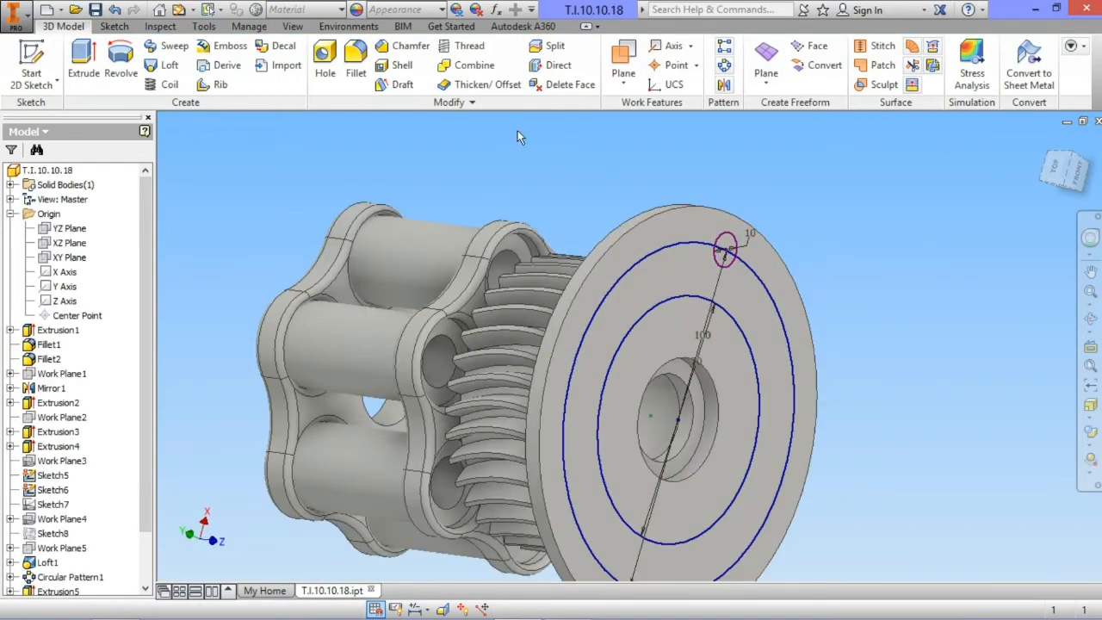
- Cut a flat-bottomed hole, 10 mm in diameter and 5 mm deep, at the small circle's centre on the flange
click(326, 61)
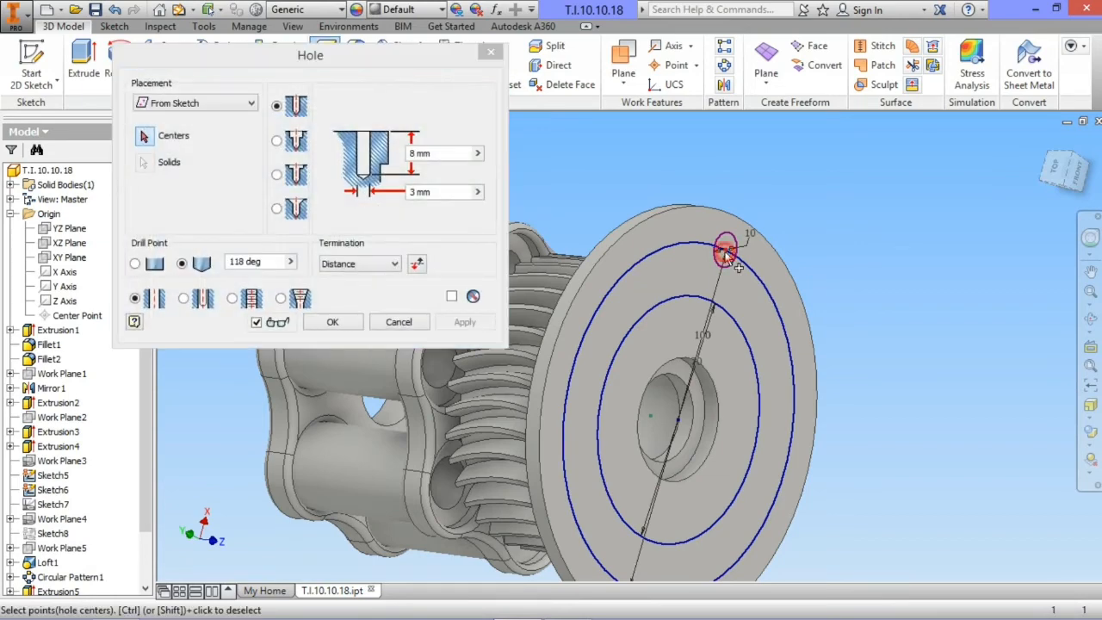
click(440, 191)
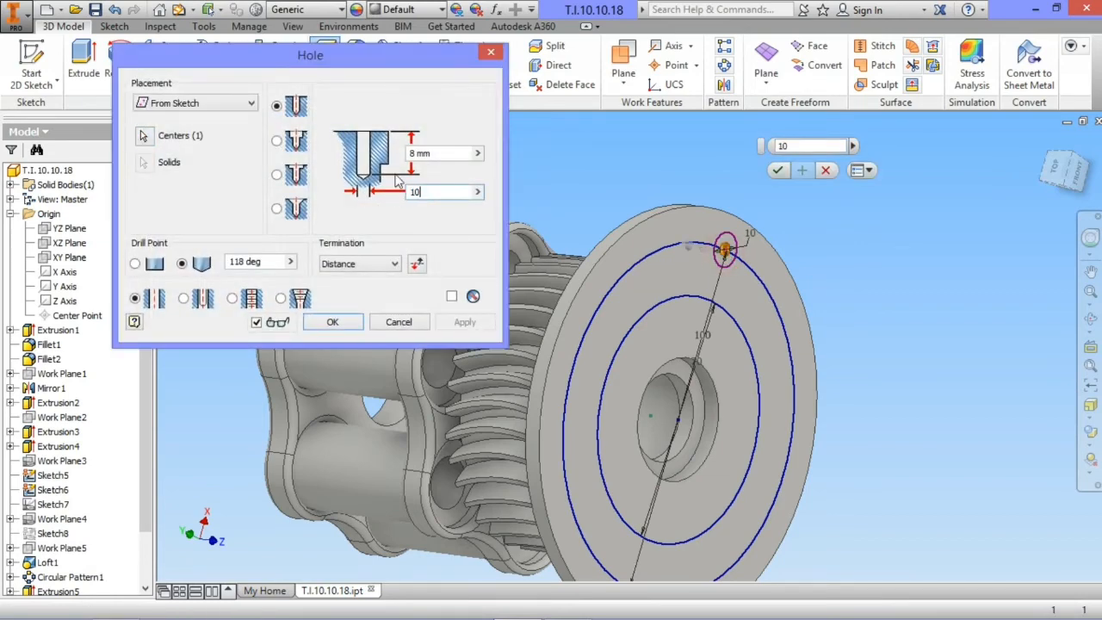
click(439, 153)
text(5)
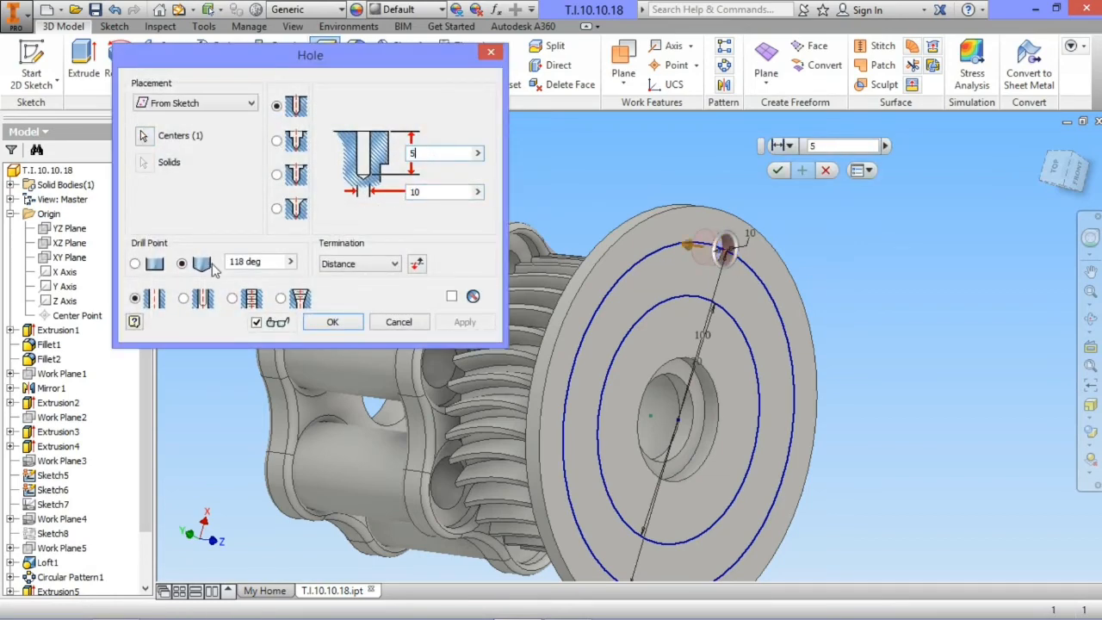
click(135, 264)
click(317, 322)
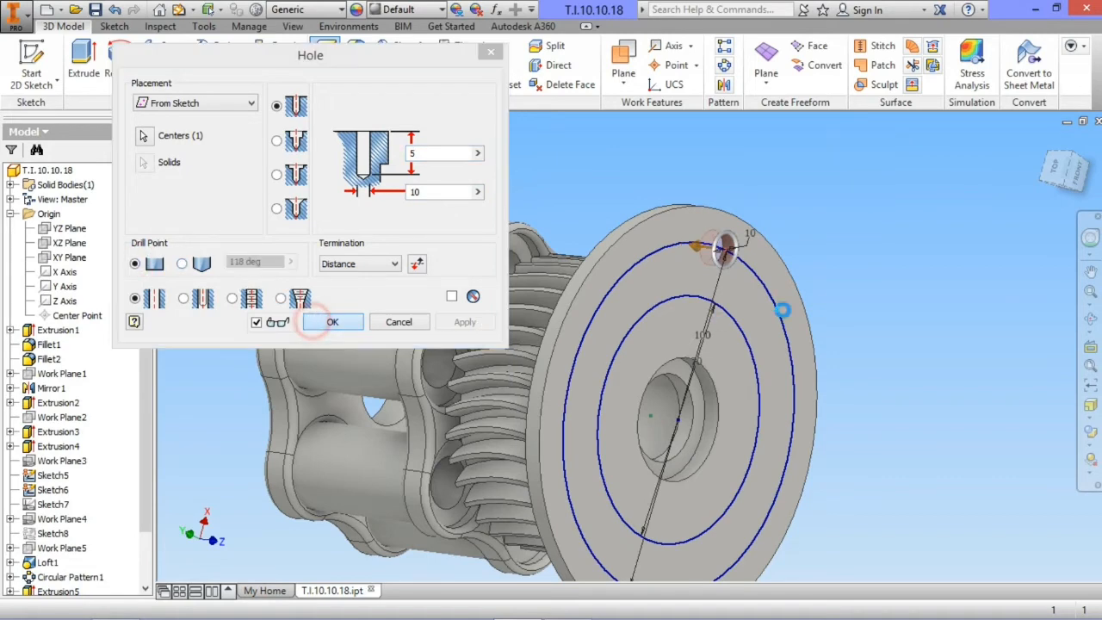
- Create a circular pattern of the flange hole with 8 occurrences over 360 degrees about the Z axis
middle_drag(847, 263, 856, 240)
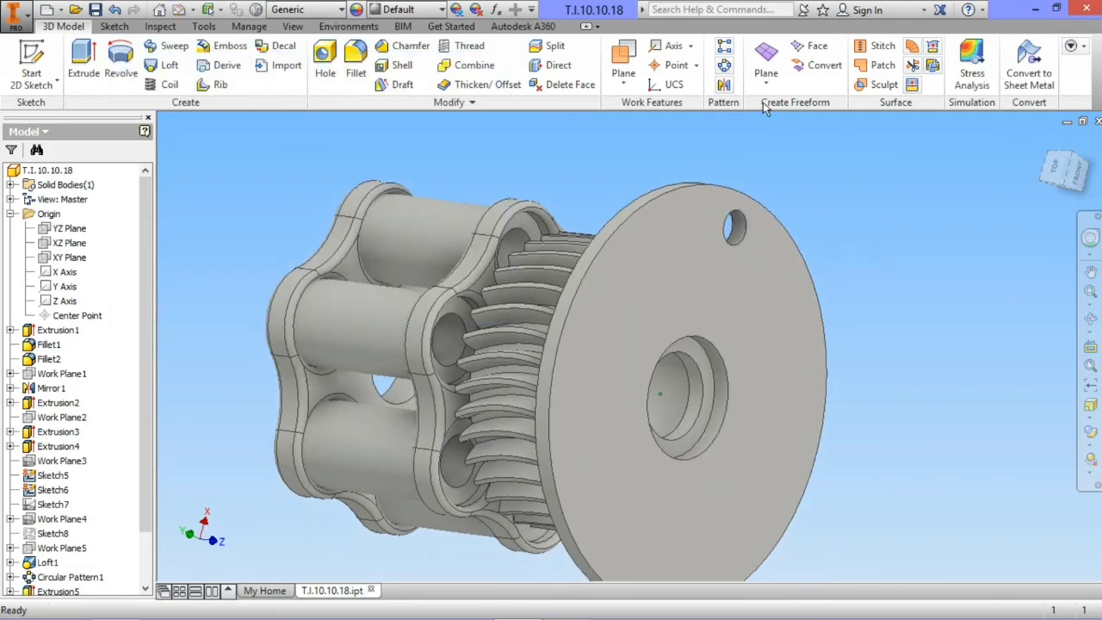
click(719, 67)
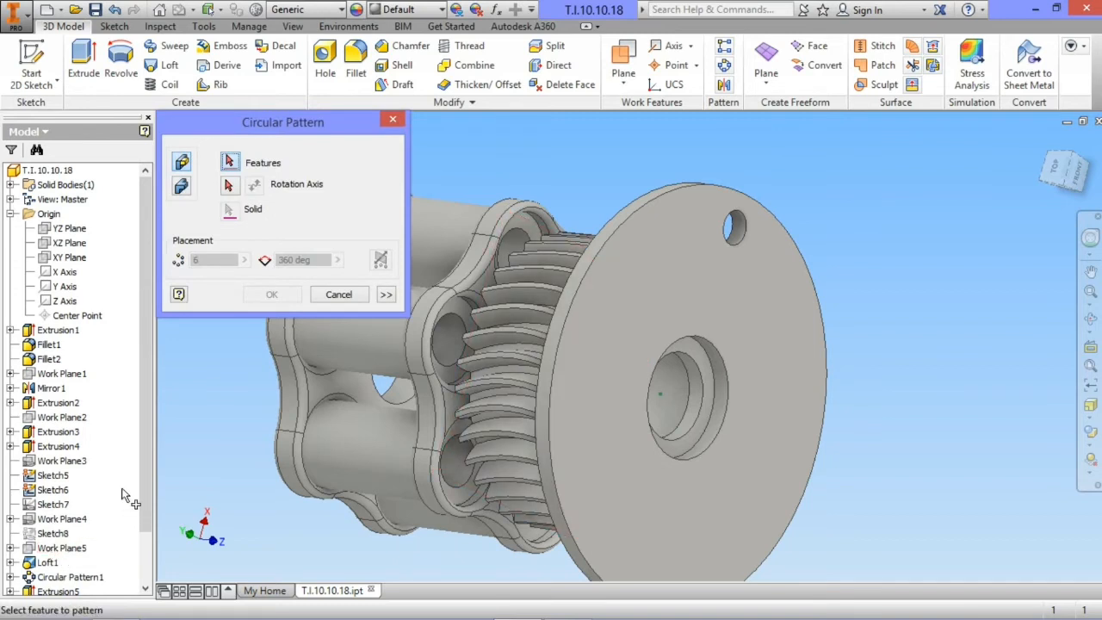
scroll(151, 468, down, 3)
click(47, 562)
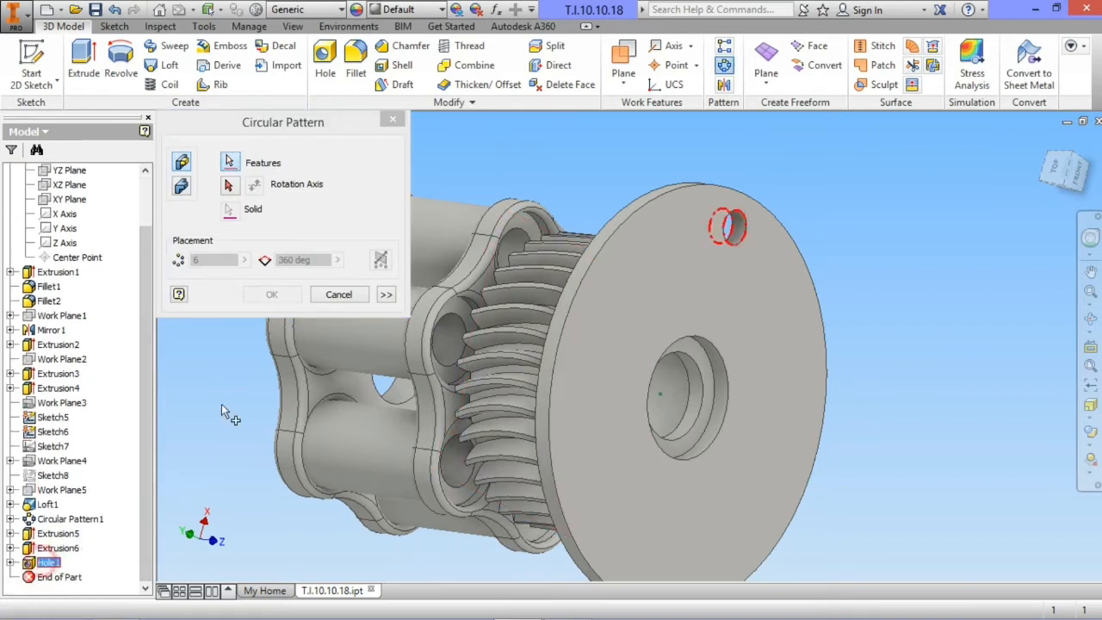
click(65, 243)
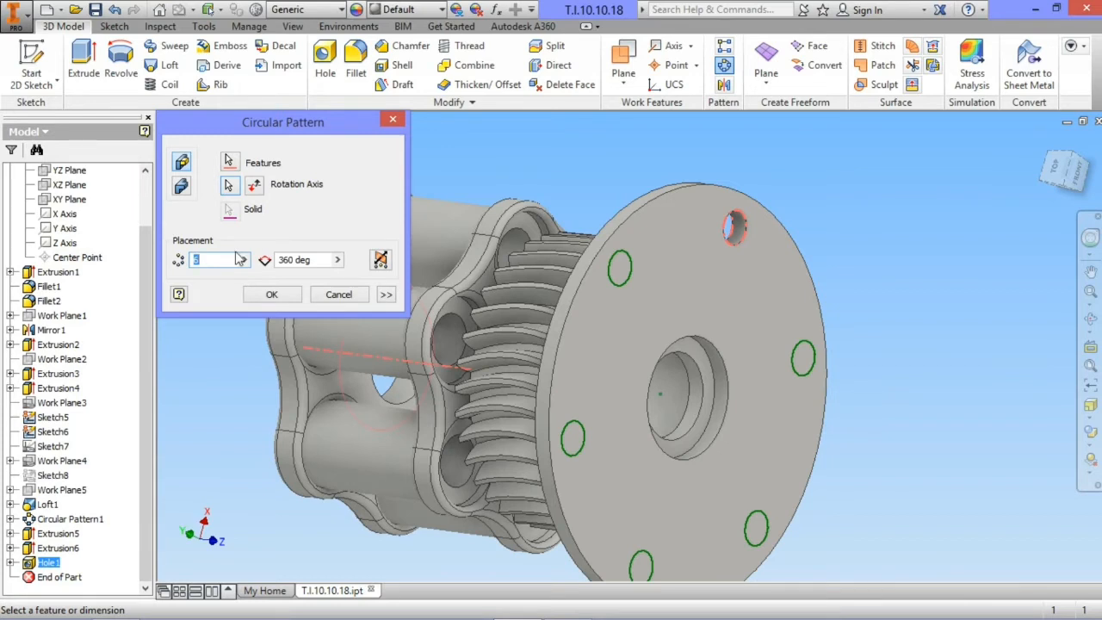
text(8)
click(268, 296)
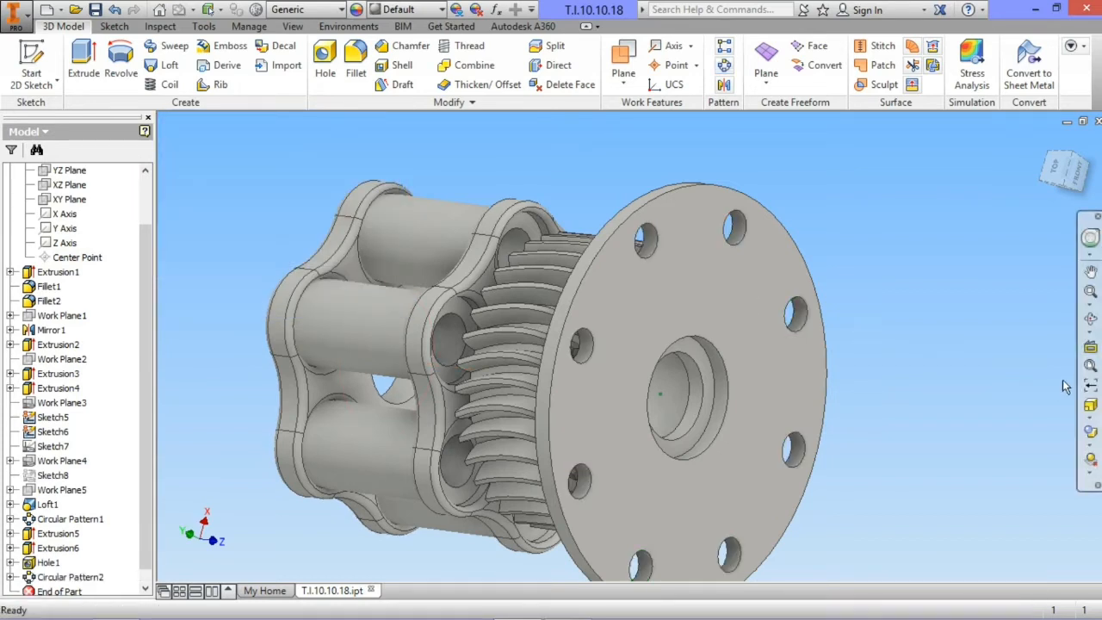
- Create an offset work plane at 0 mm from the outer face of the lobed plate opposite the gear
click(1090, 318)
scroll(921, 312, up, 2)
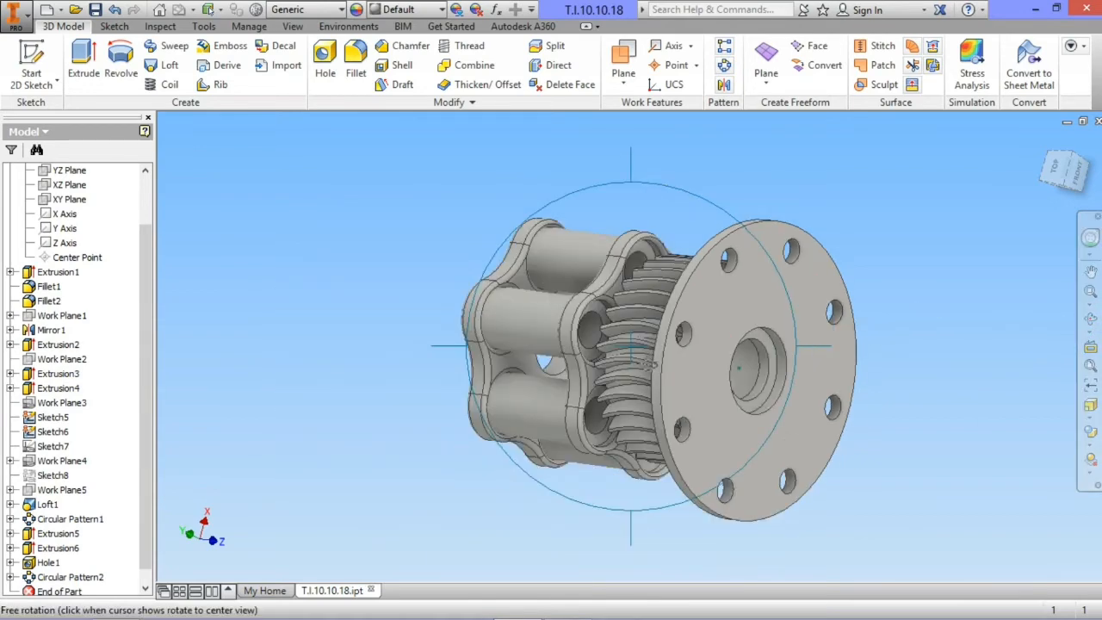
drag(661, 368, 689, 310)
click(623, 73)
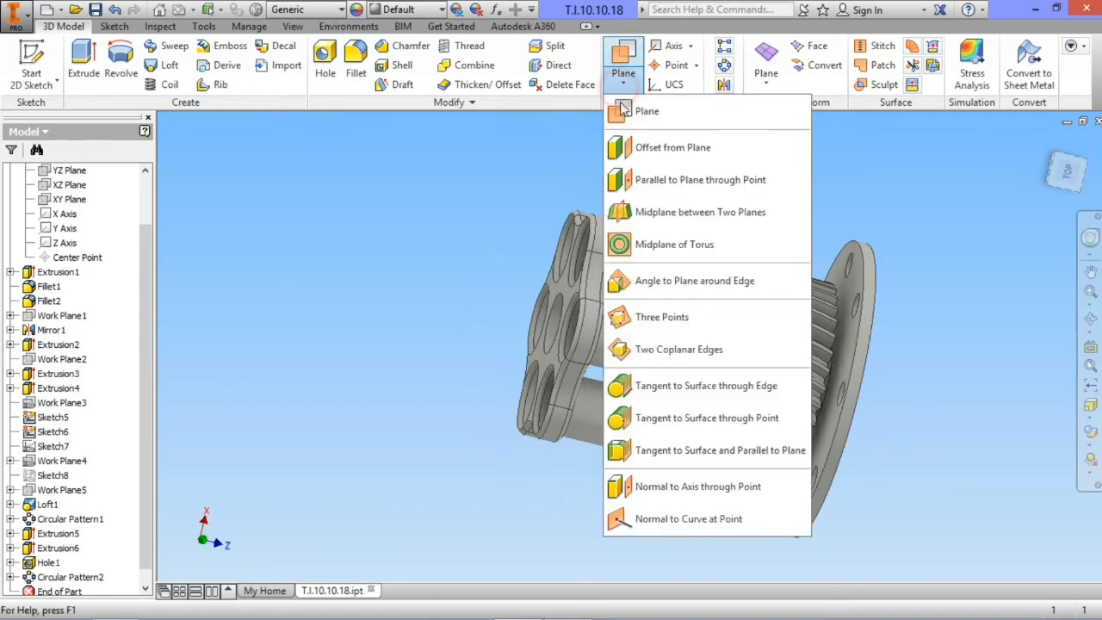
click(636, 149)
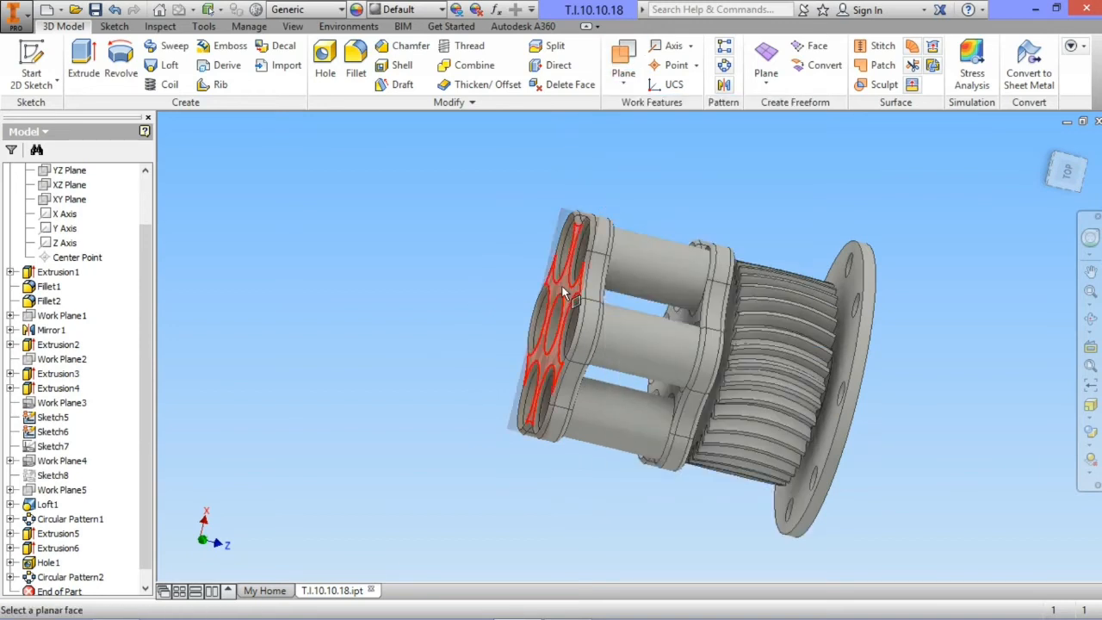
click(564, 295)
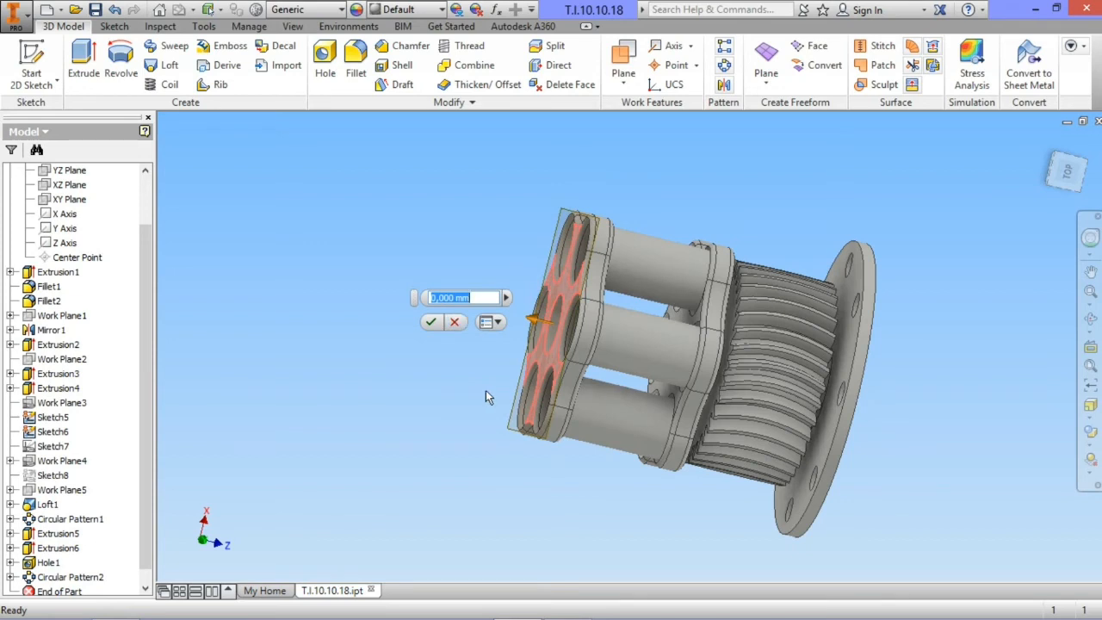
click(432, 328)
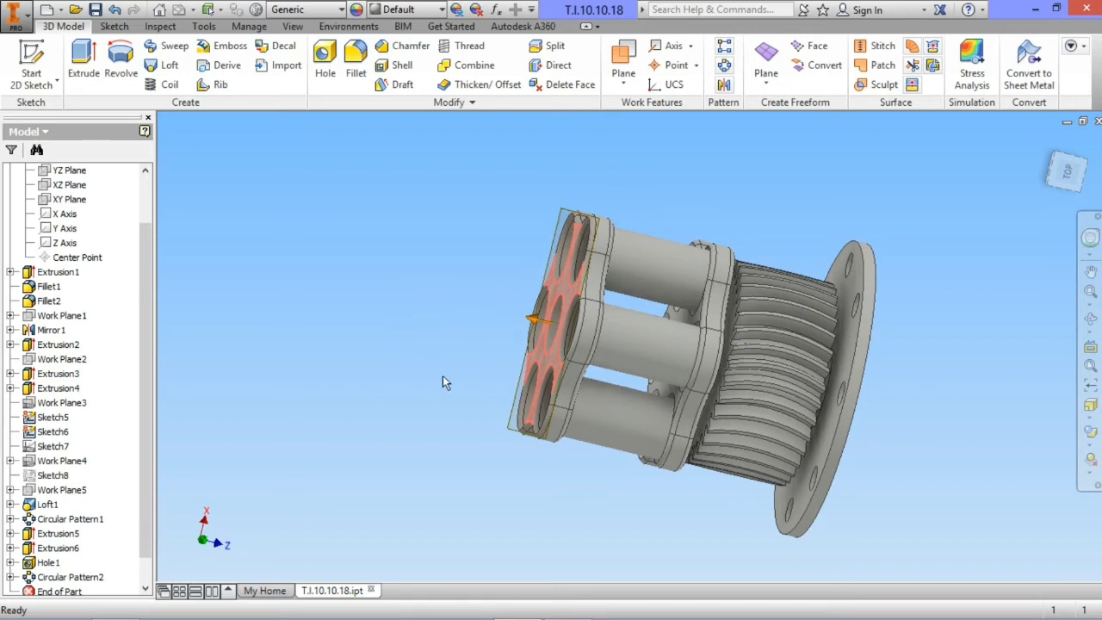
- Mirror Extrusion3 to Extrusion6, Loft1, Hole1 and both circular patterns across the work plane on the lobed end face
click(723, 84)
drag(141, 298, 141, 322)
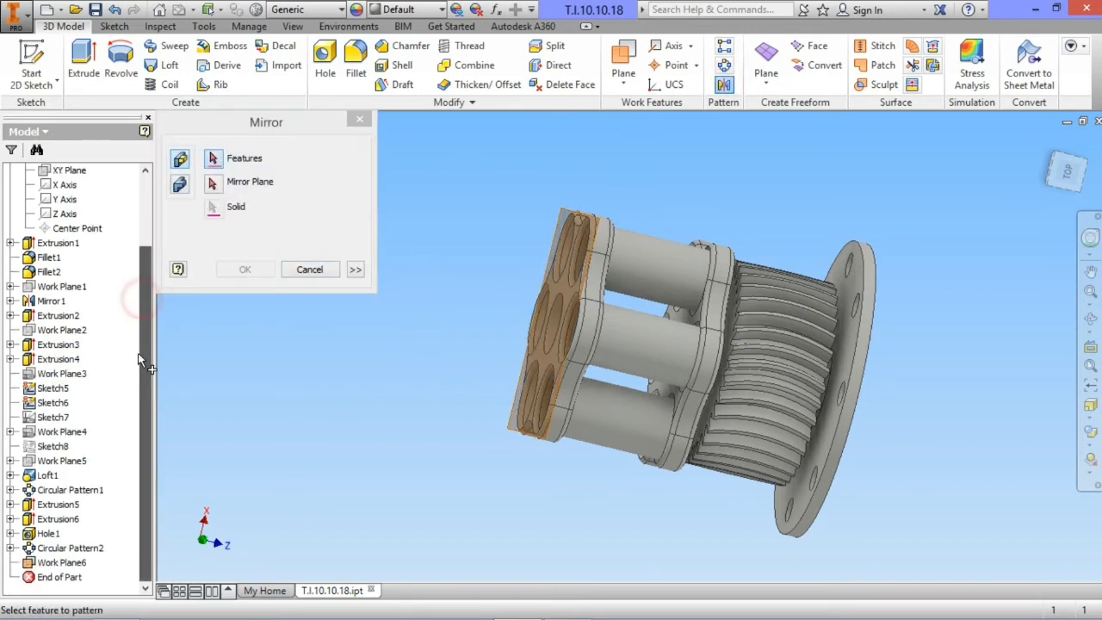
click(59, 345)
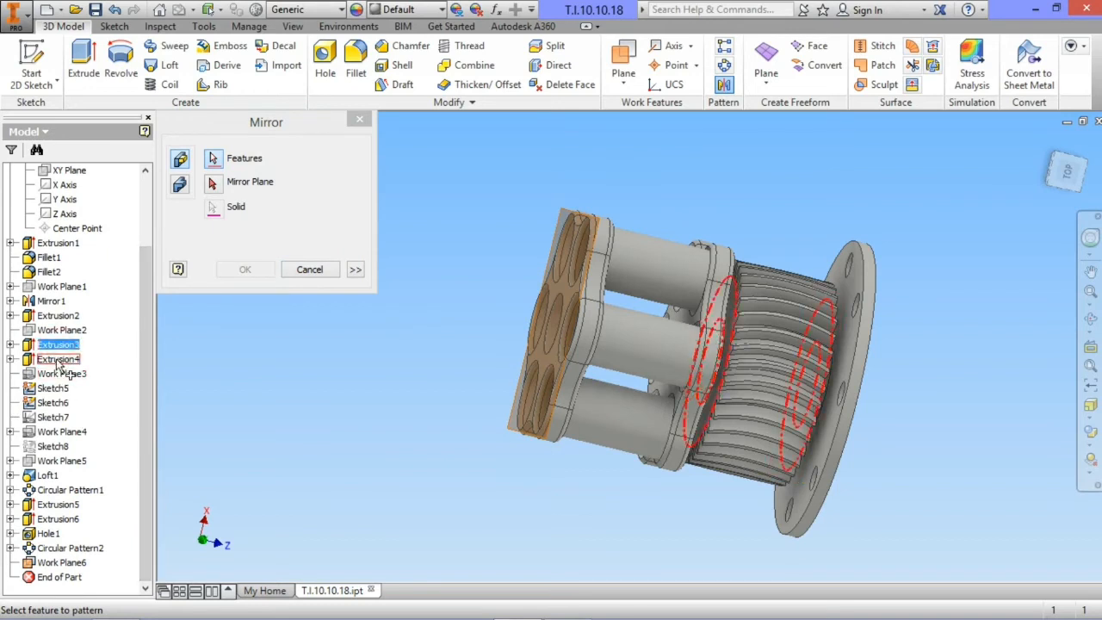
click(58, 359)
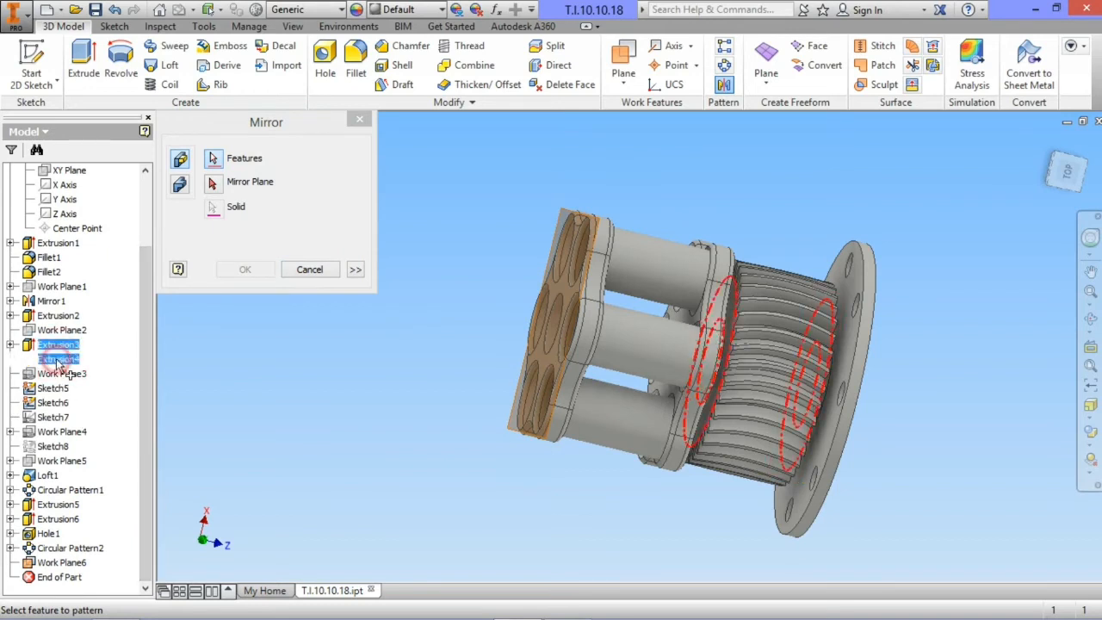
click(47, 475)
click(54, 490)
click(54, 504)
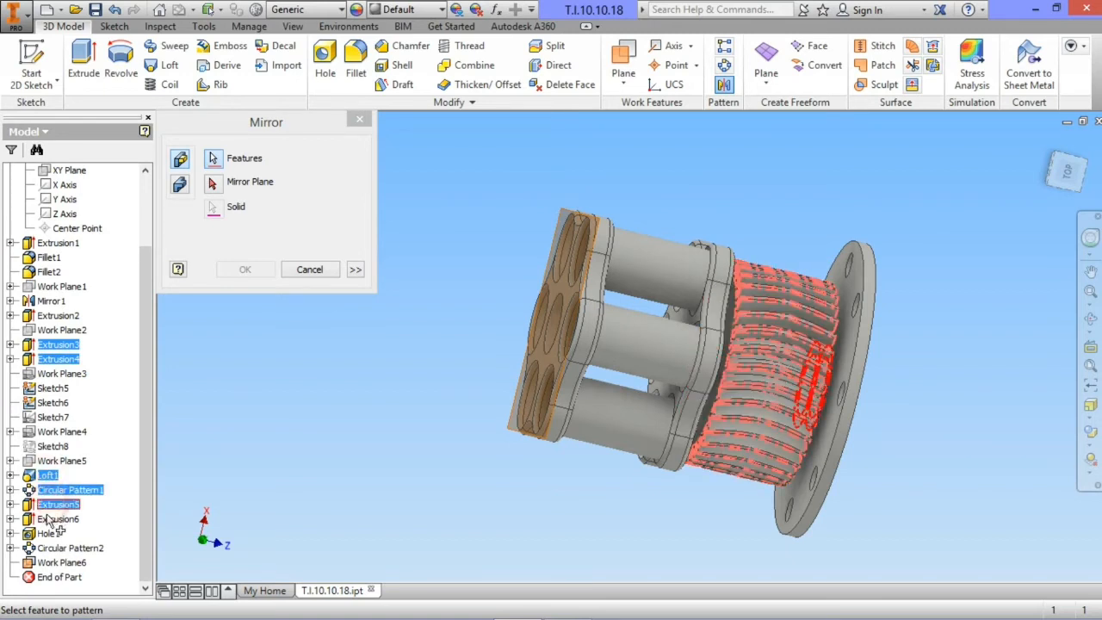
click(52, 519)
click(47, 534)
click(61, 548)
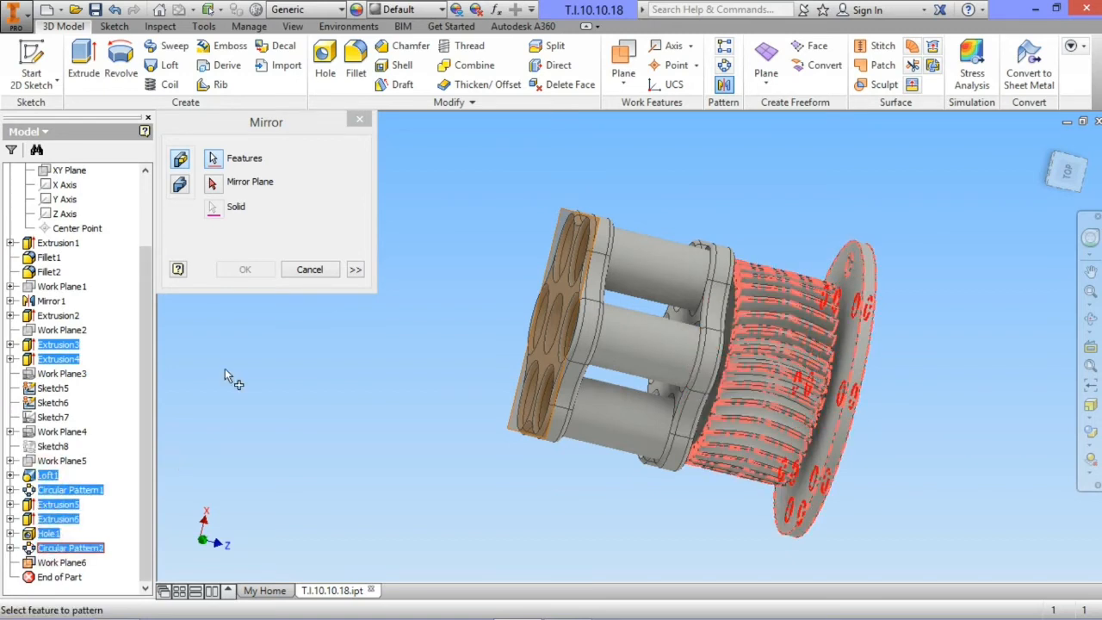
click(213, 183)
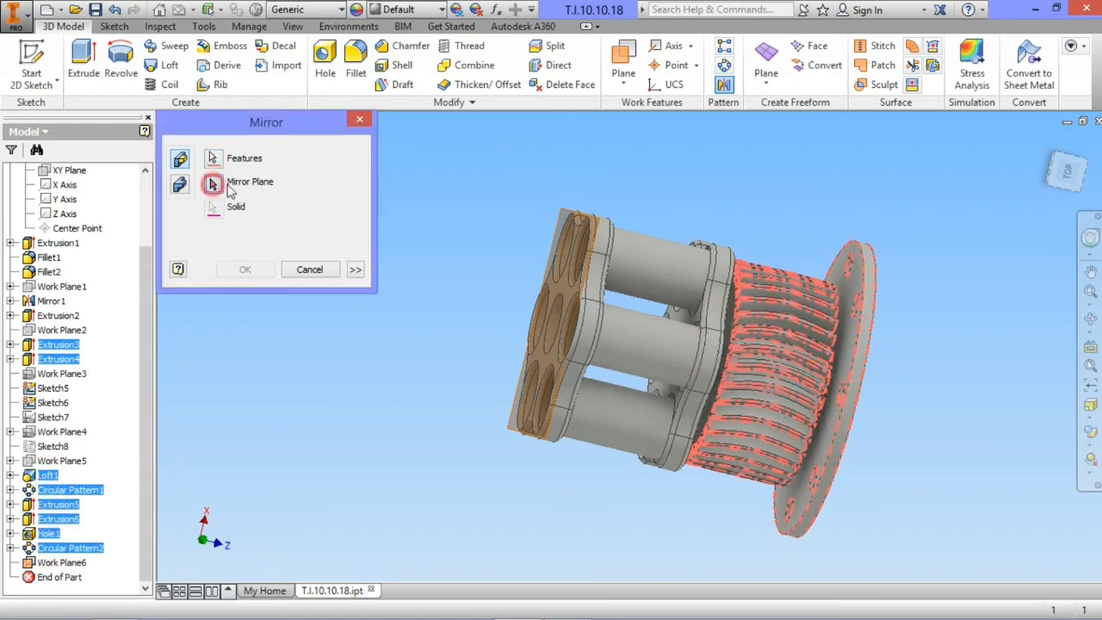
click(562, 214)
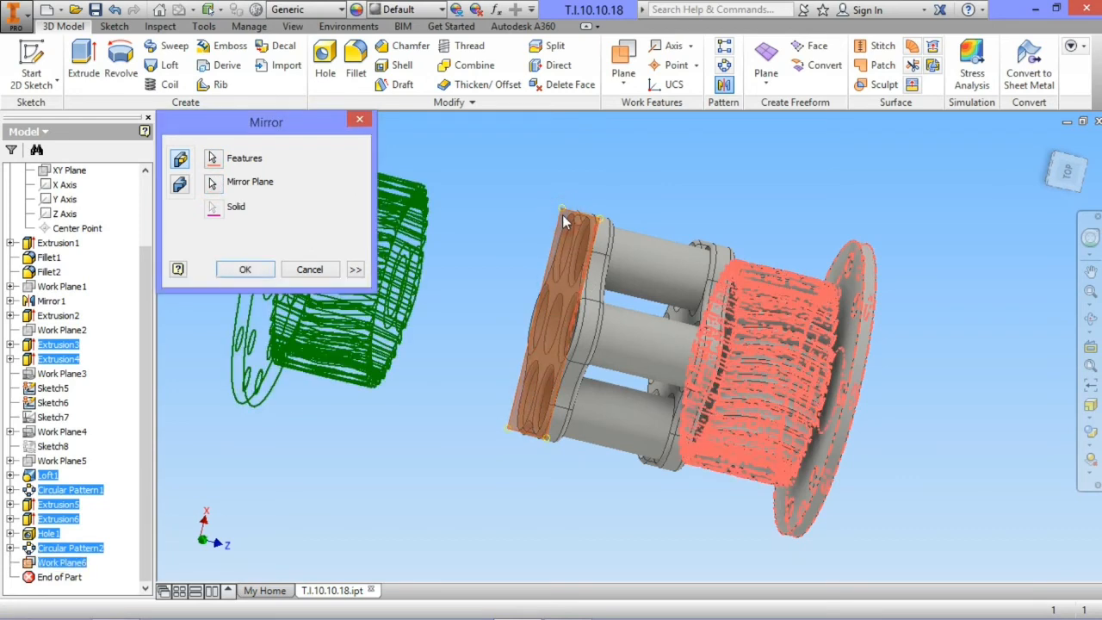
click(233, 270)
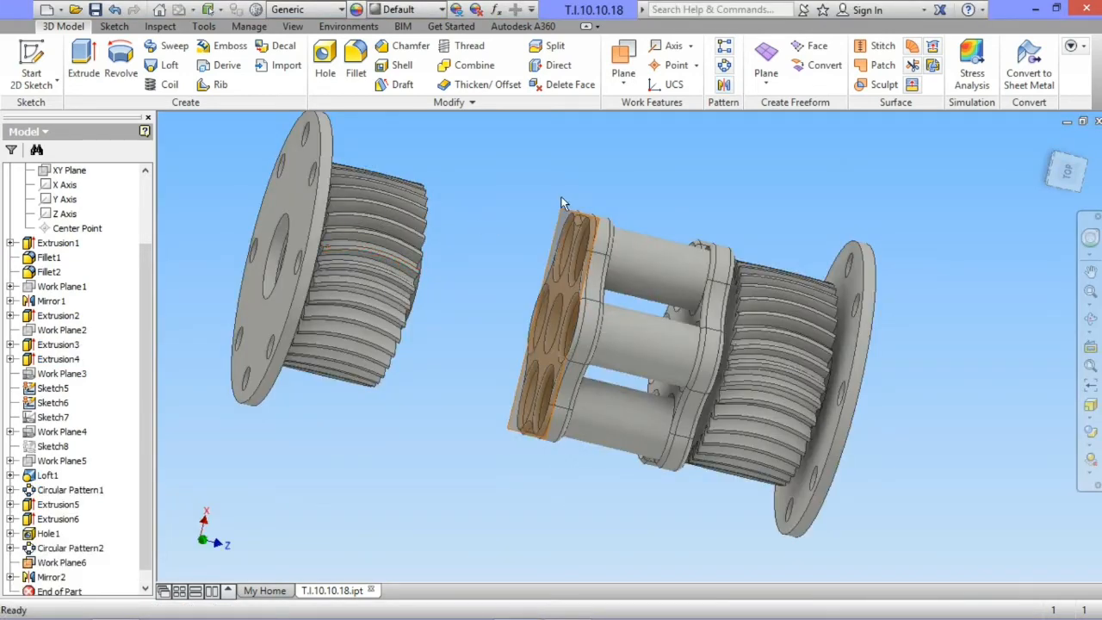
- Set the mirror work plane's offset from the lobed end face to -5 mm
click(563, 204)
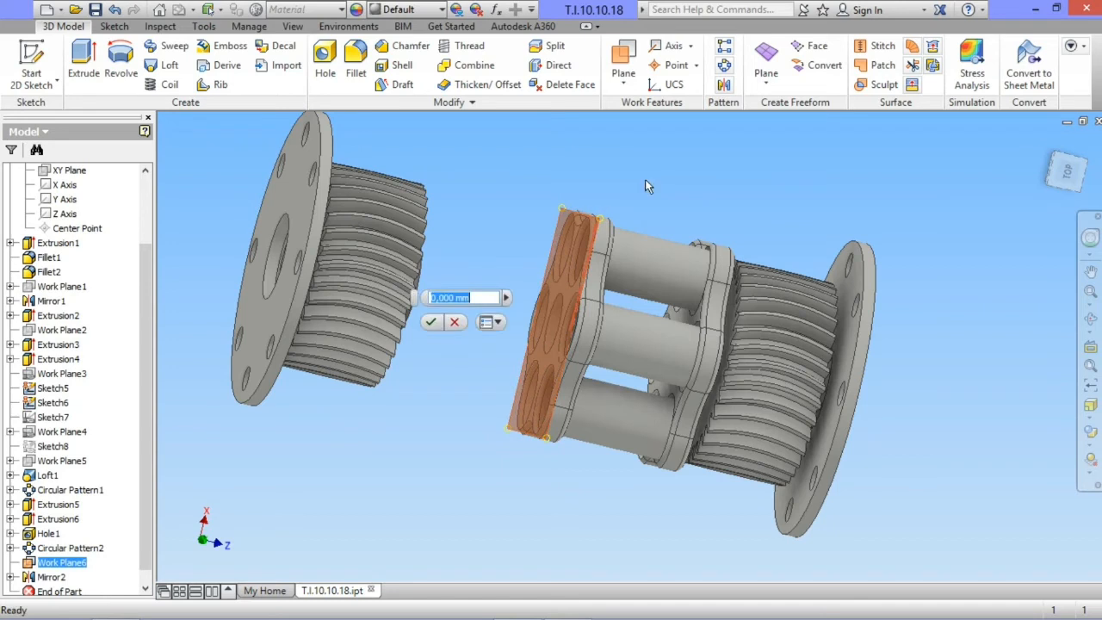
text(-5)
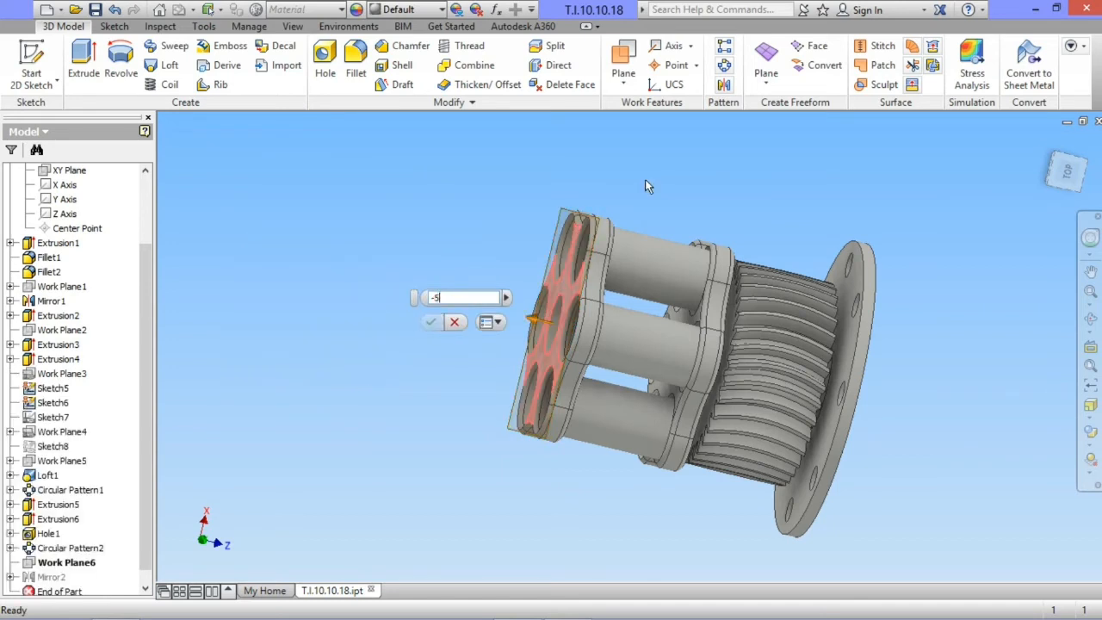
key(Return)
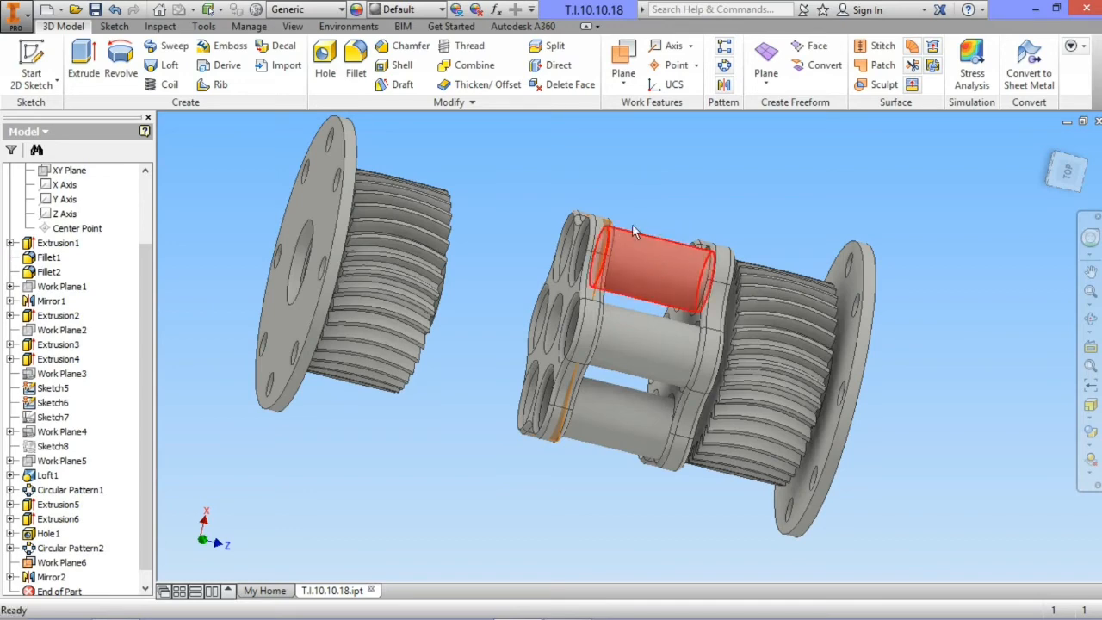
- Set the mirror work plane's offset from the lobed end face to -30 mm
scroll(622, 227, up, 3)
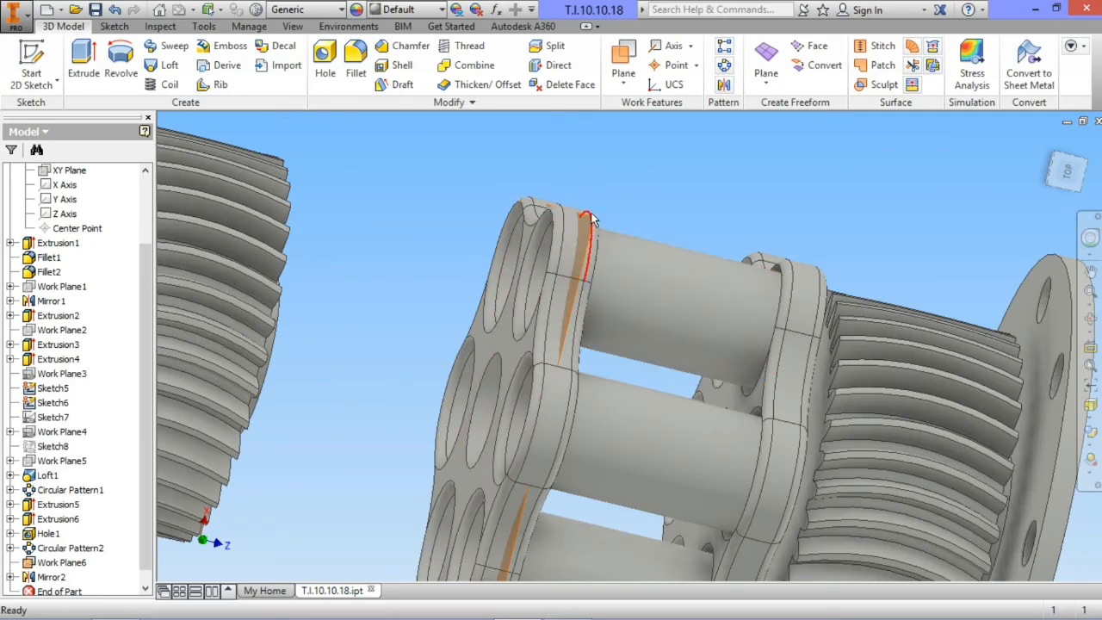
scroll(594, 210, up, 2)
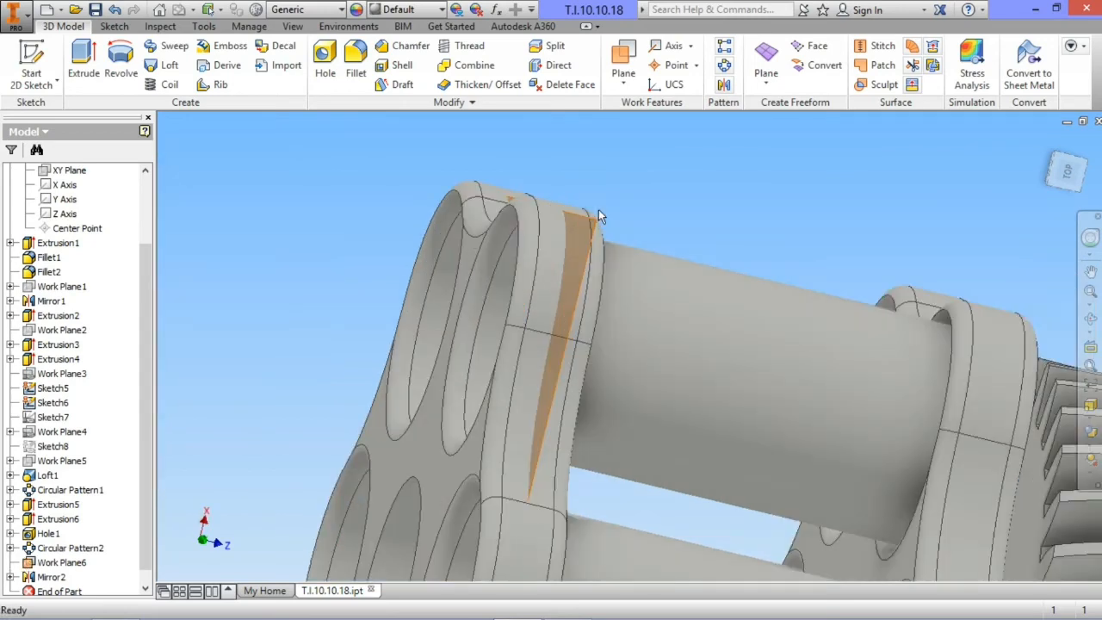
click(600, 224)
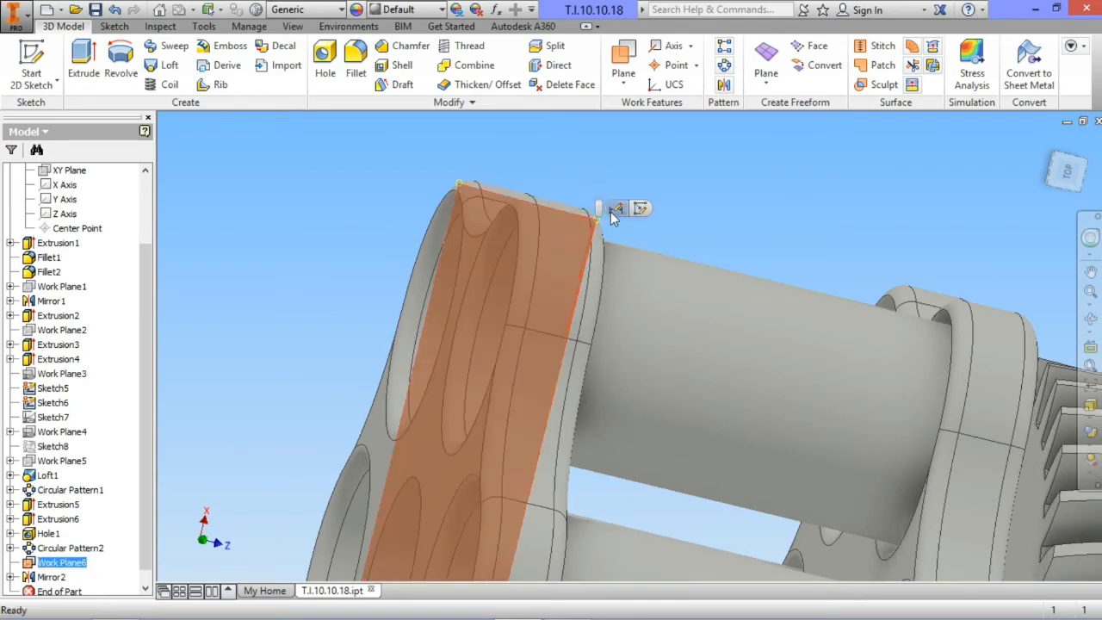
click(613, 210)
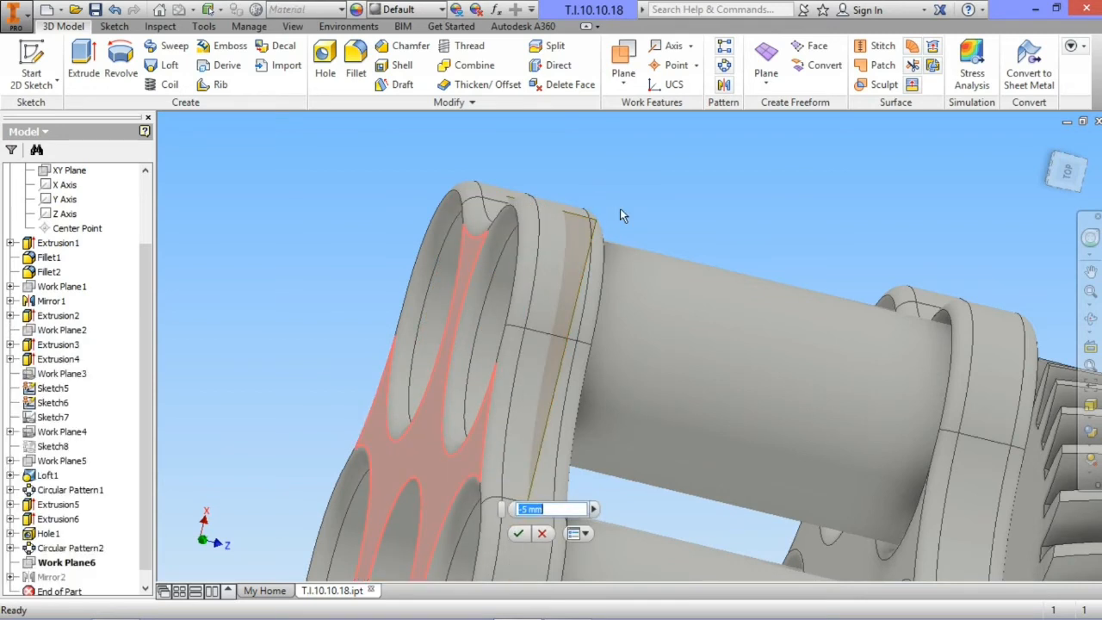
text(-30)
key(Return)
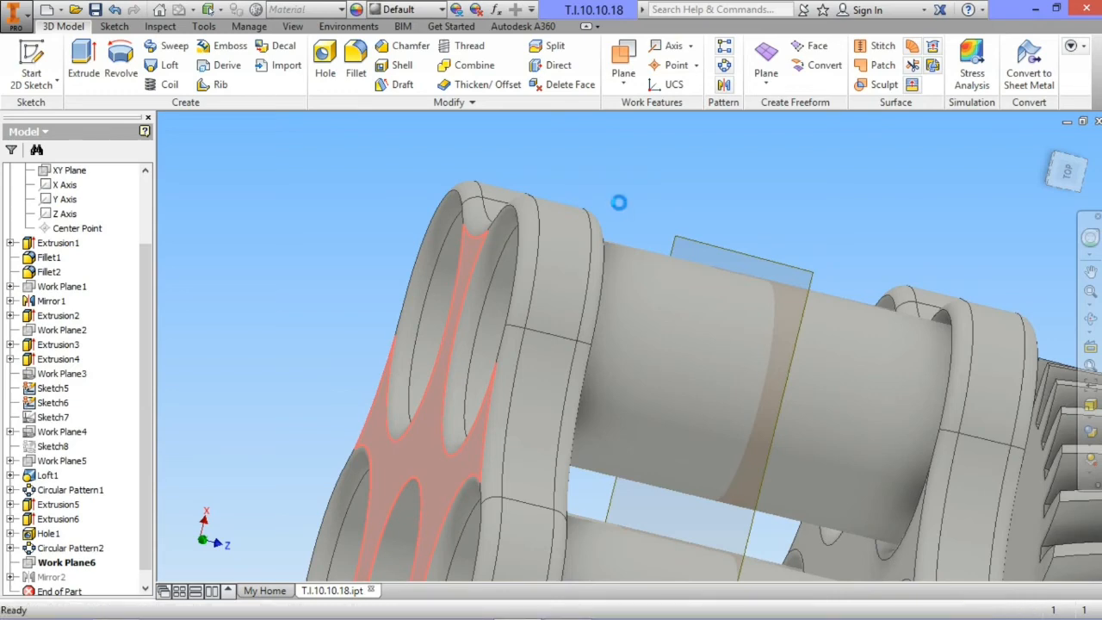
- Hide the work plane used to mirror the gear and flange features
scroll(619, 203, down, 2)
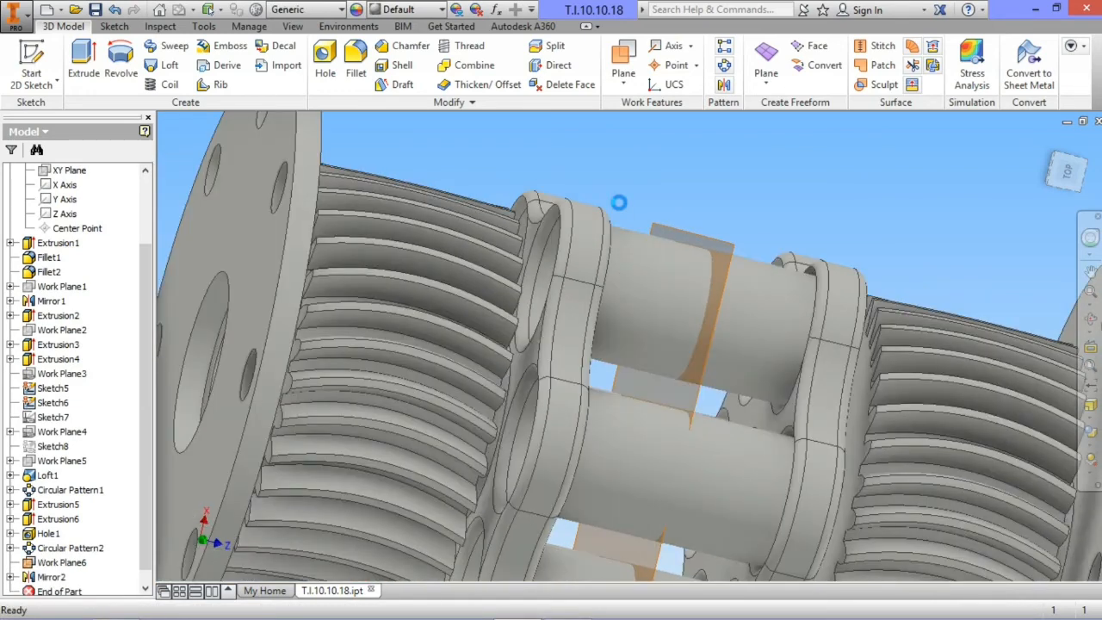
scroll(619, 202, down, 3)
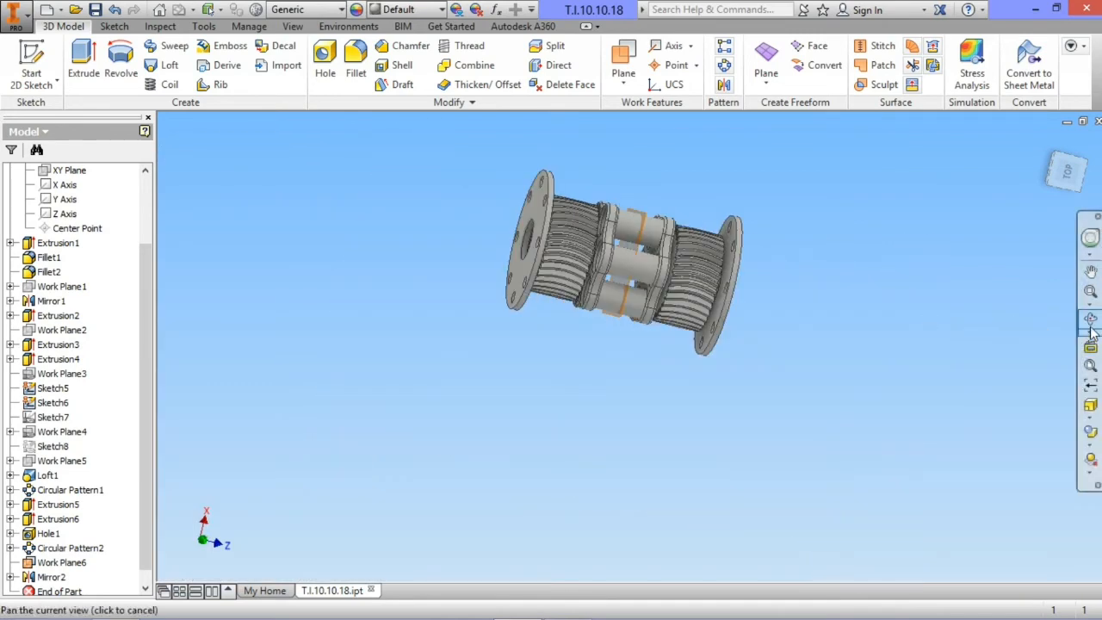
click(1090, 319)
drag(636, 323, 637, 285)
scroll(637, 285, up, 2)
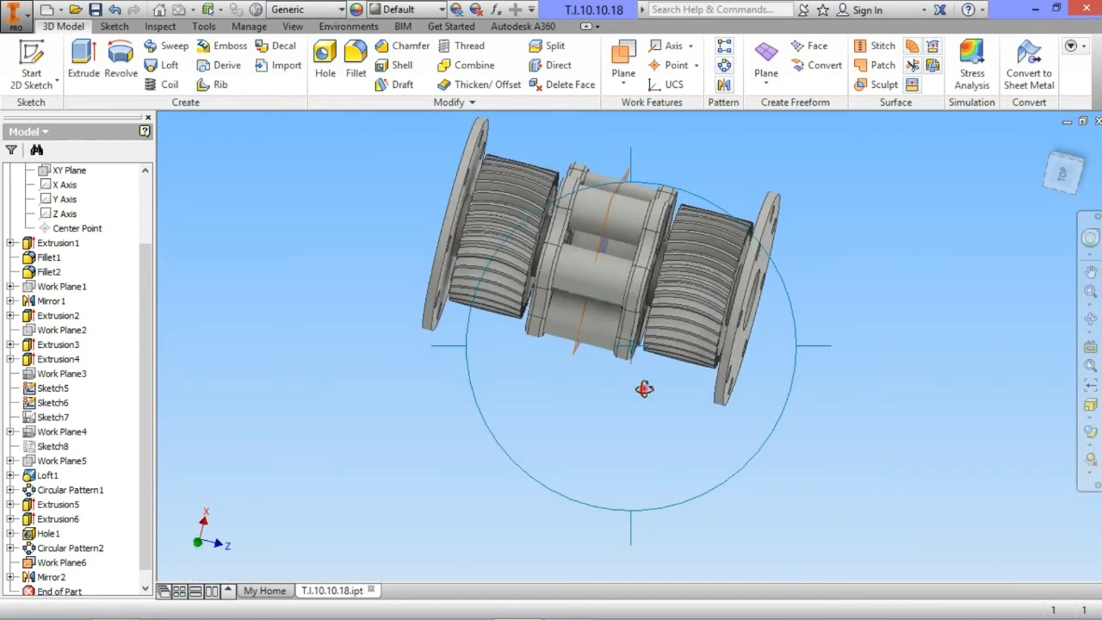
drag(644, 388, 714, 368)
key(Escape)
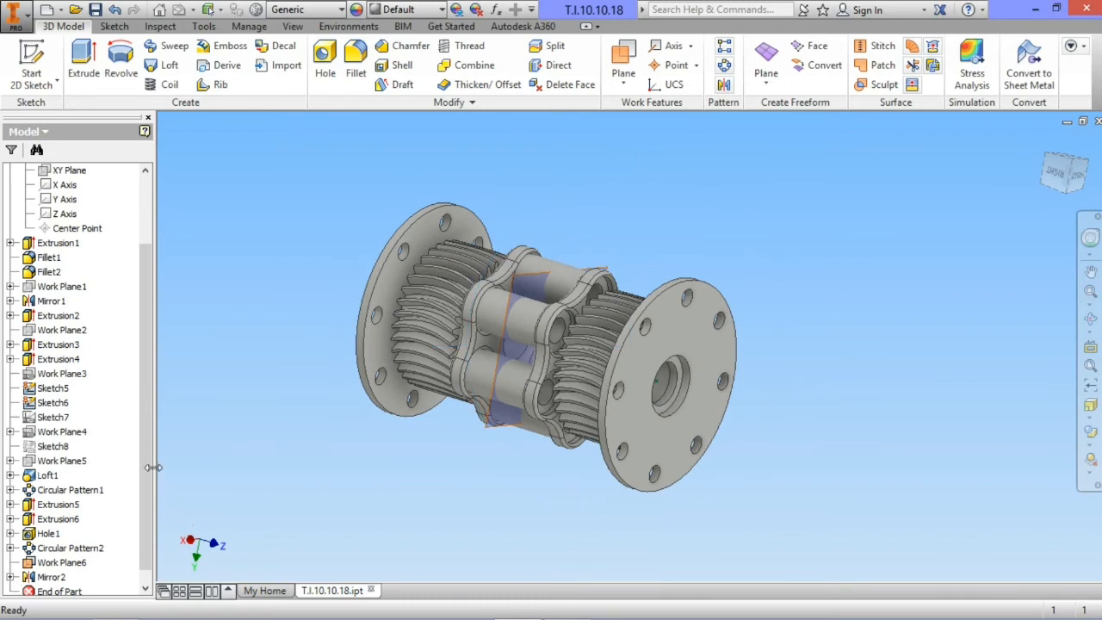
scroll(61, 542, down, 1)
right_click(62, 549)
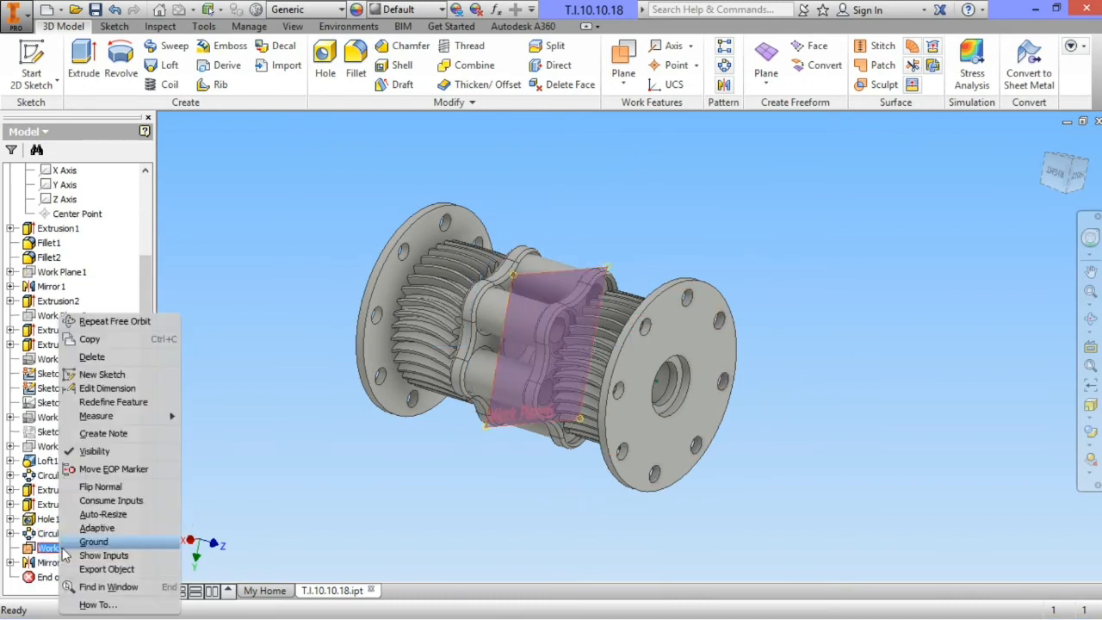
click(85, 452)
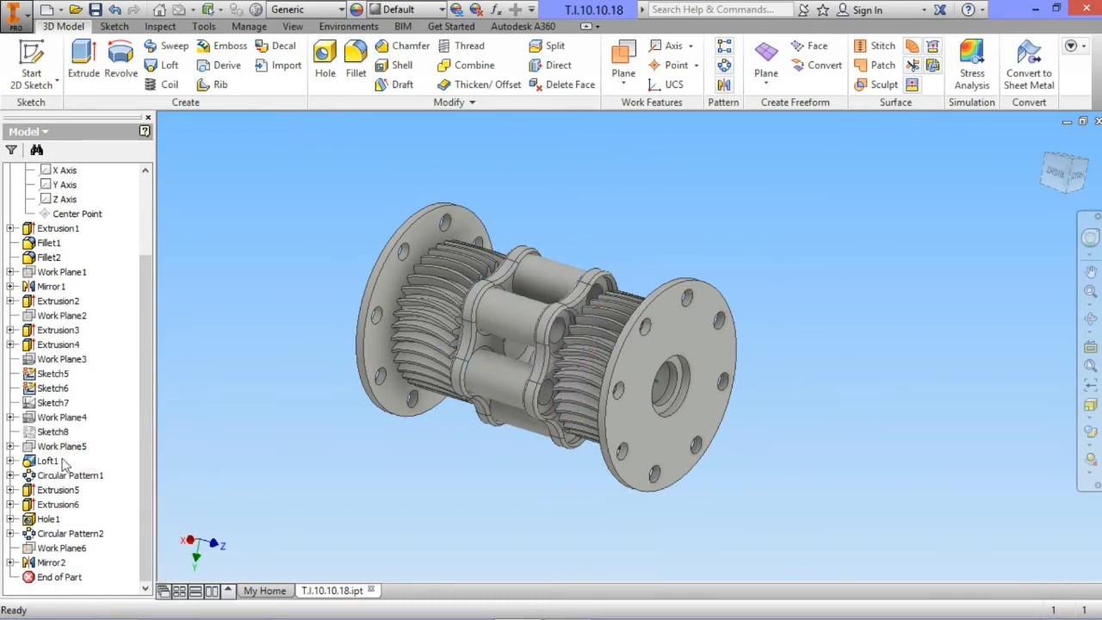
- Switch the part's display to a visual style without edge lines
middle_drag(781, 274, 792, 285)
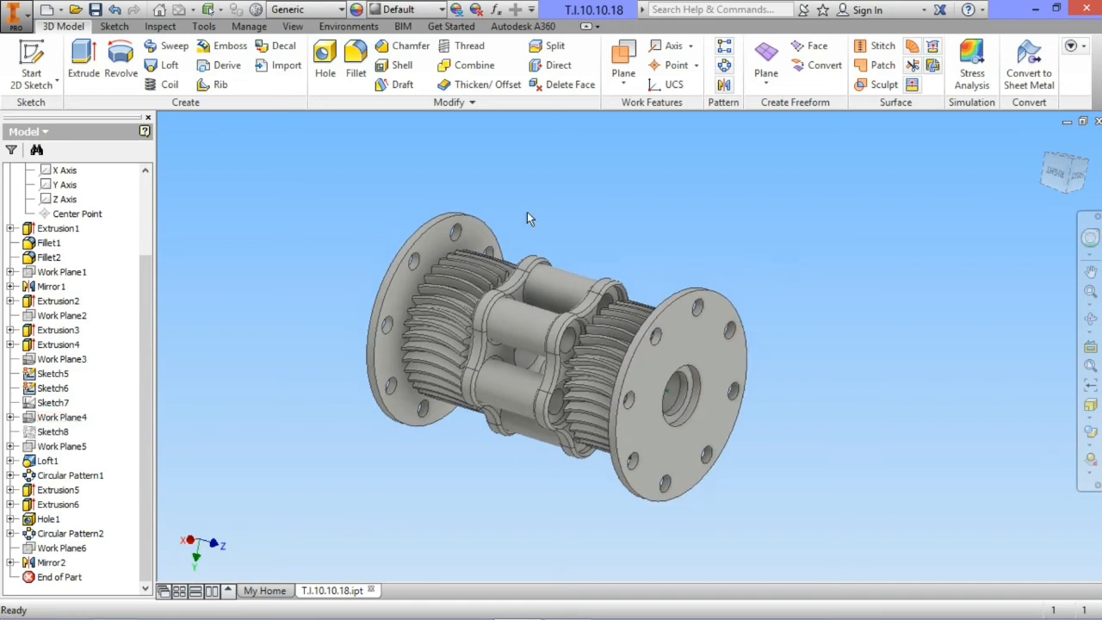
click(292, 26)
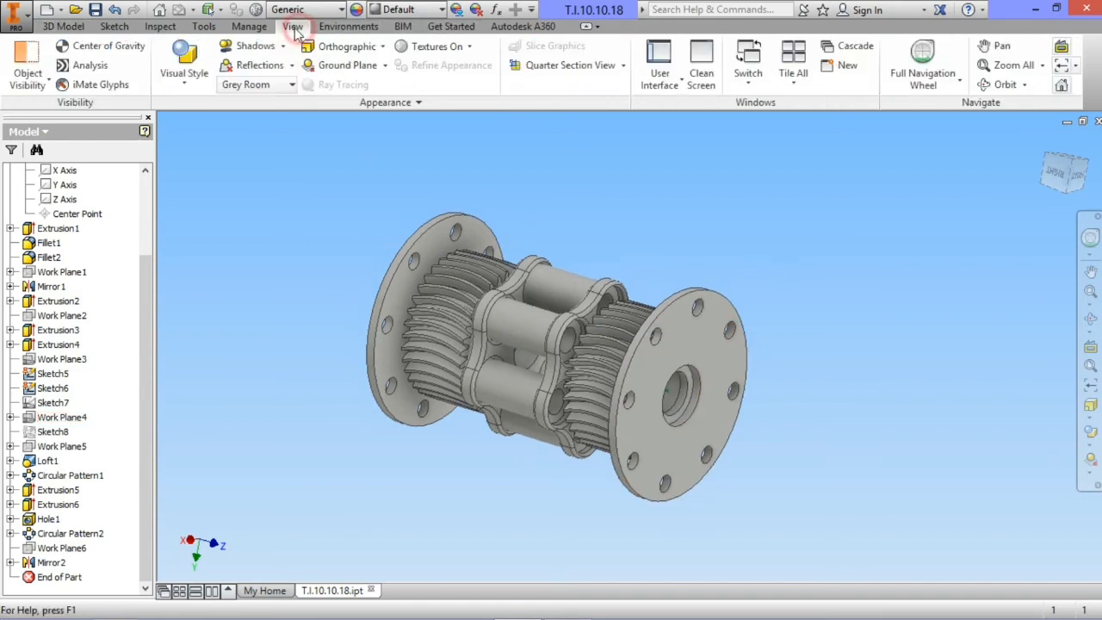
click(184, 61)
click(185, 105)
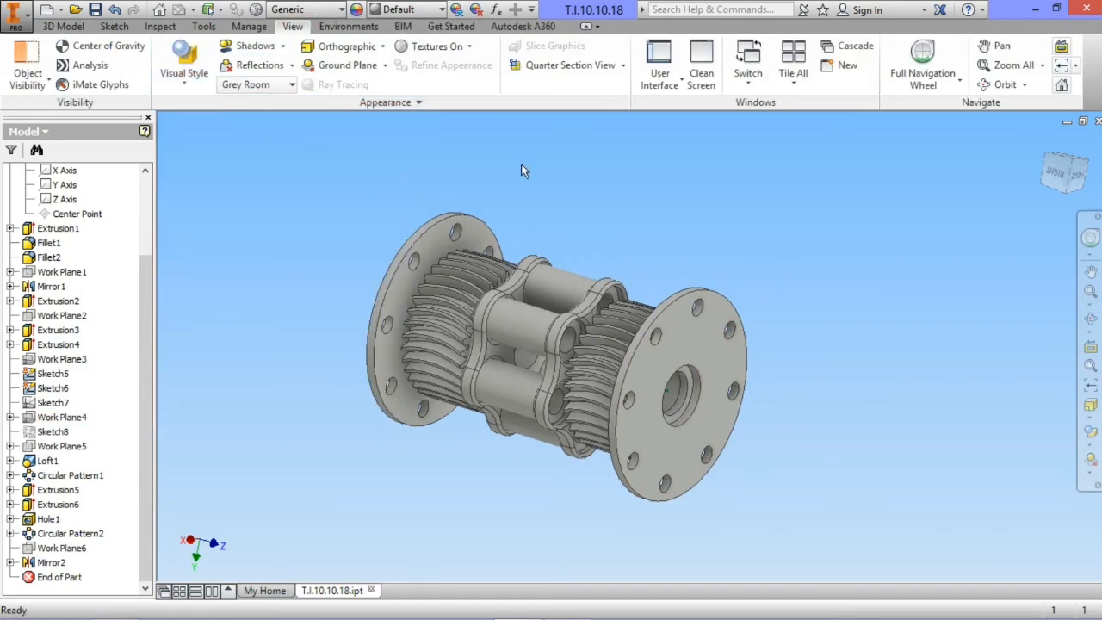
- Apply the Skid Plate appearance from the Inventor Material Library to the whole part
click(441, 10)
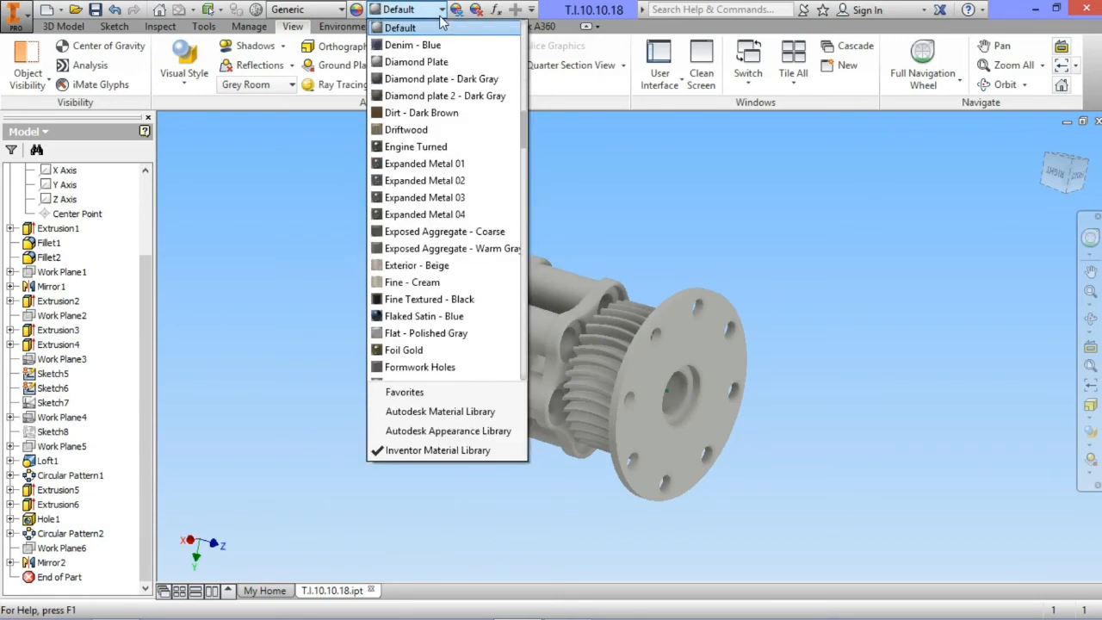
scroll(428, 172, down, 1)
scroll(428, 172, down, 3)
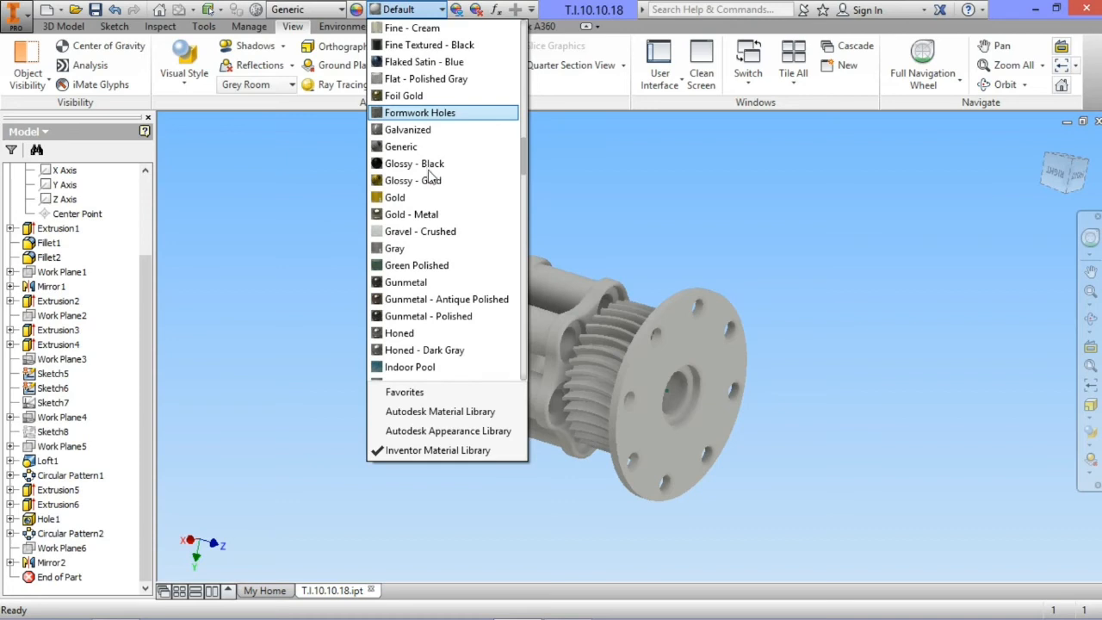
scroll(431, 176, down, 1)
scroll(431, 178, down, 3)
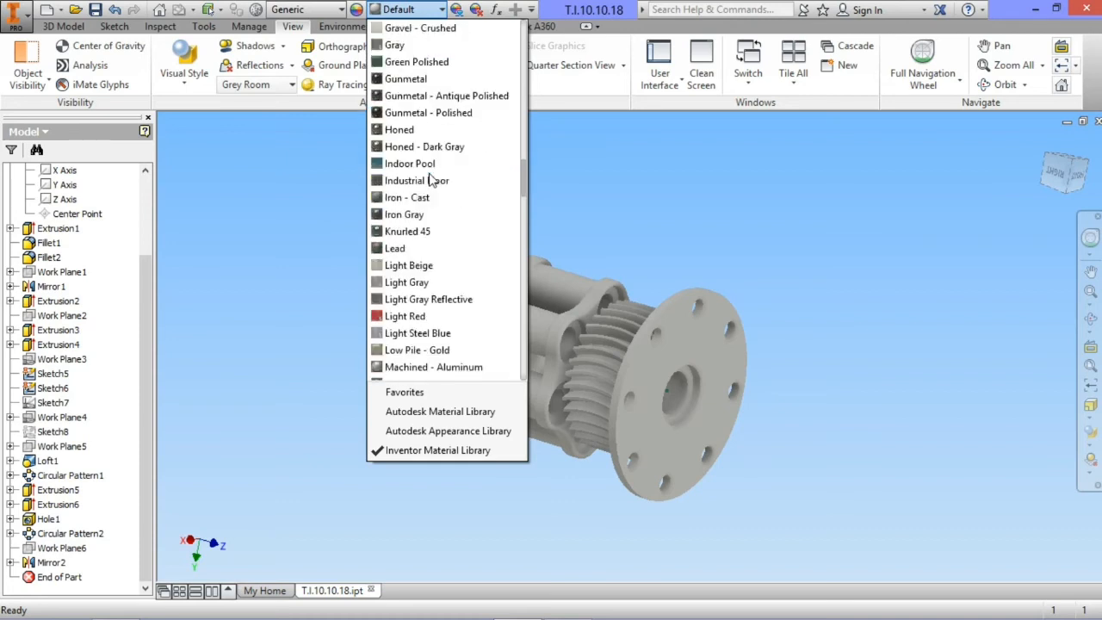
scroll(432, 179, down, 2)
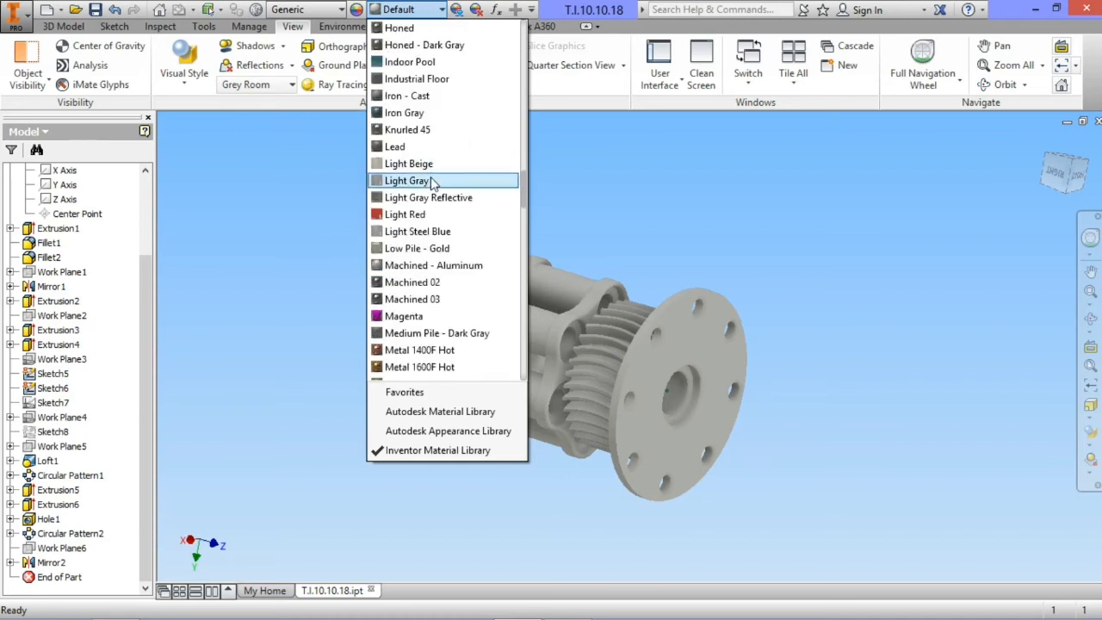
scroll(433, 183, down, 12)
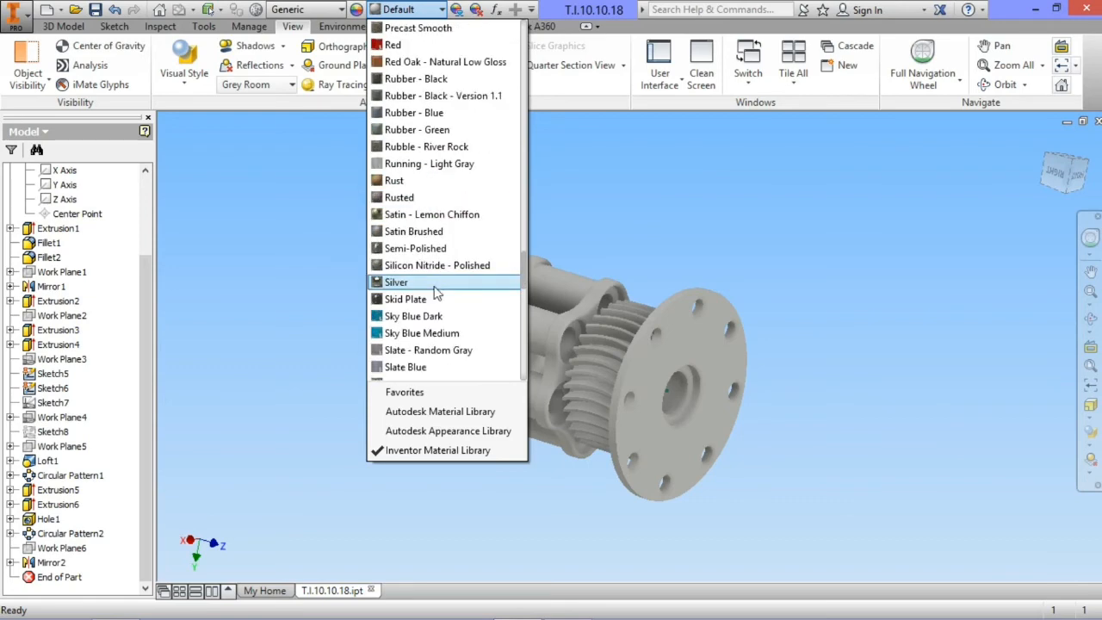
click(432, 300)
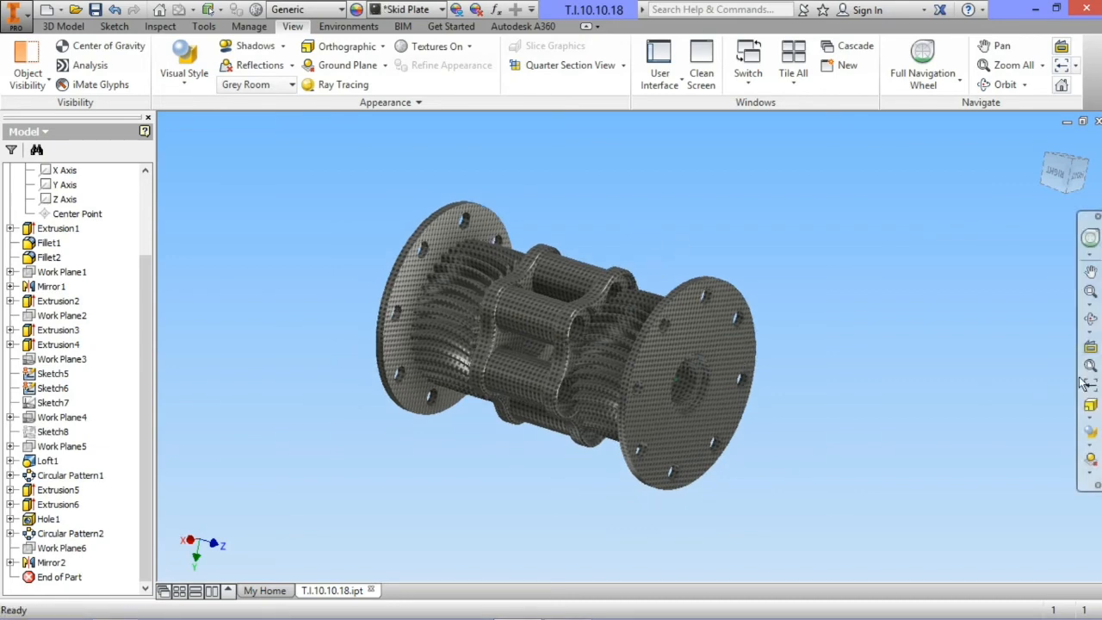
- Change the whole part's appearance to Metal 1600F Hot from the Inventor Material Library
click(1089, 316)
drag(658, 336, 724, 324)
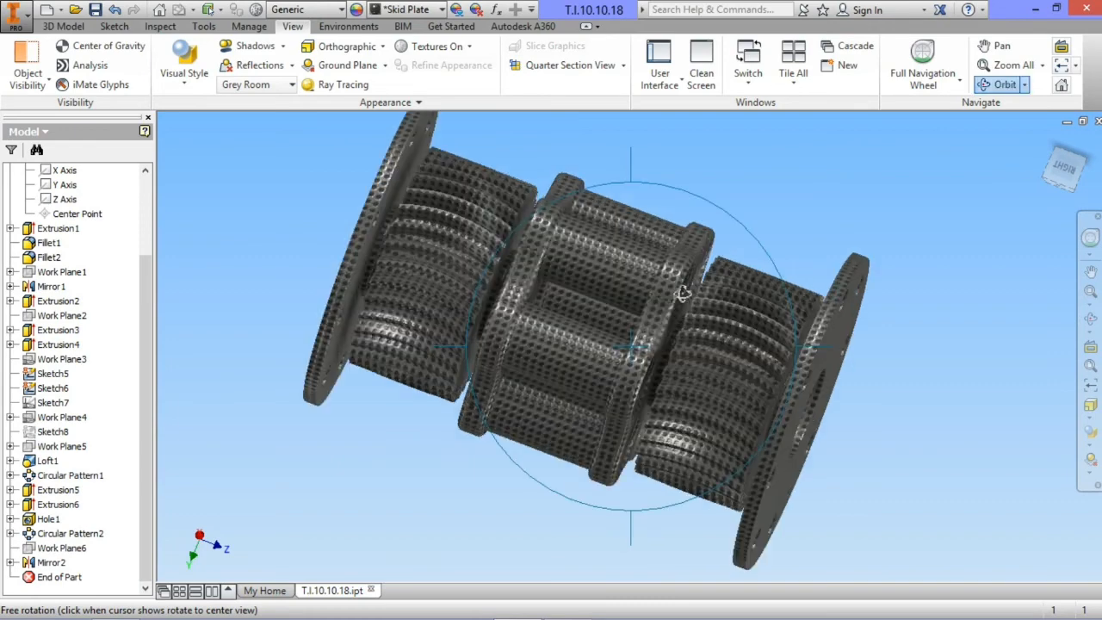
drag(669, 336, 633, 328)
middle_drag(633, 328, 689, 361)
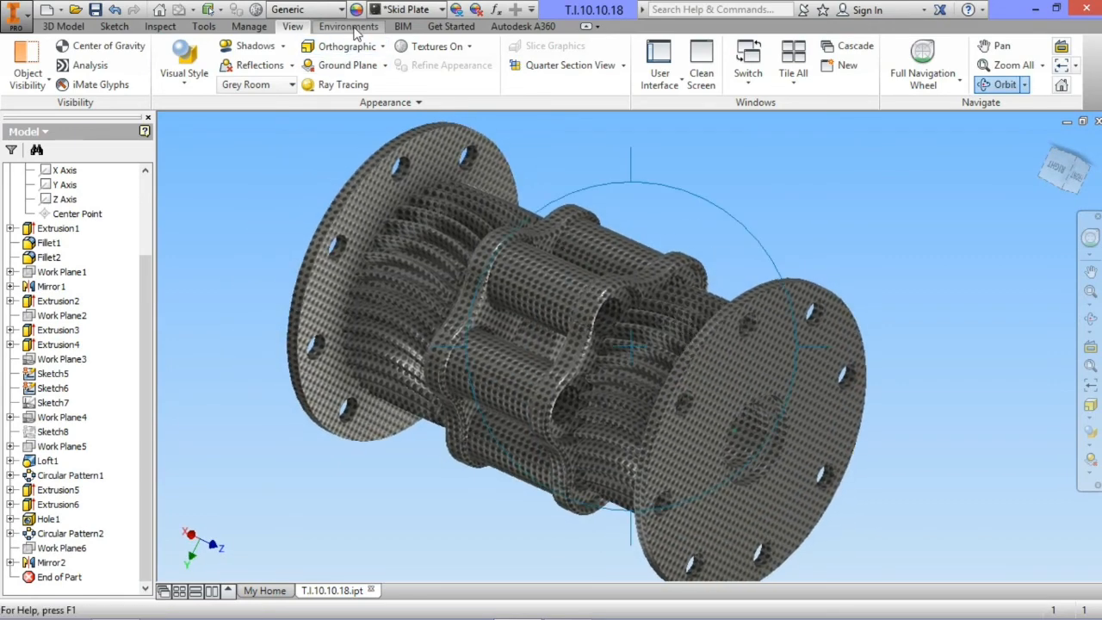
click(430, 15)
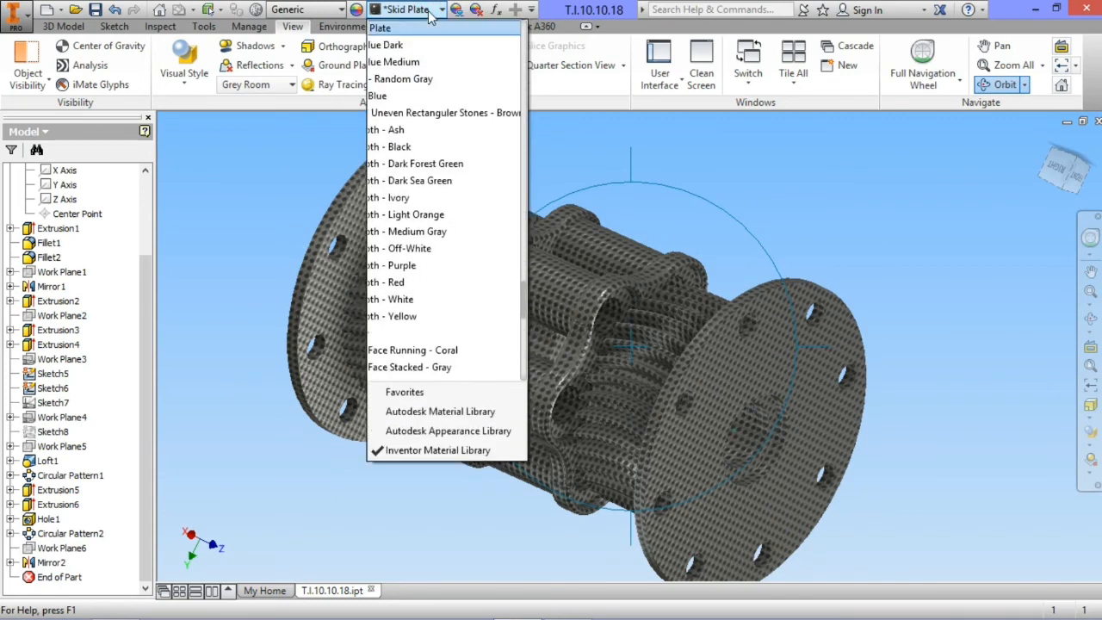
scroll(435, 147, up, 5)
scroll(442, 127, up, 10)
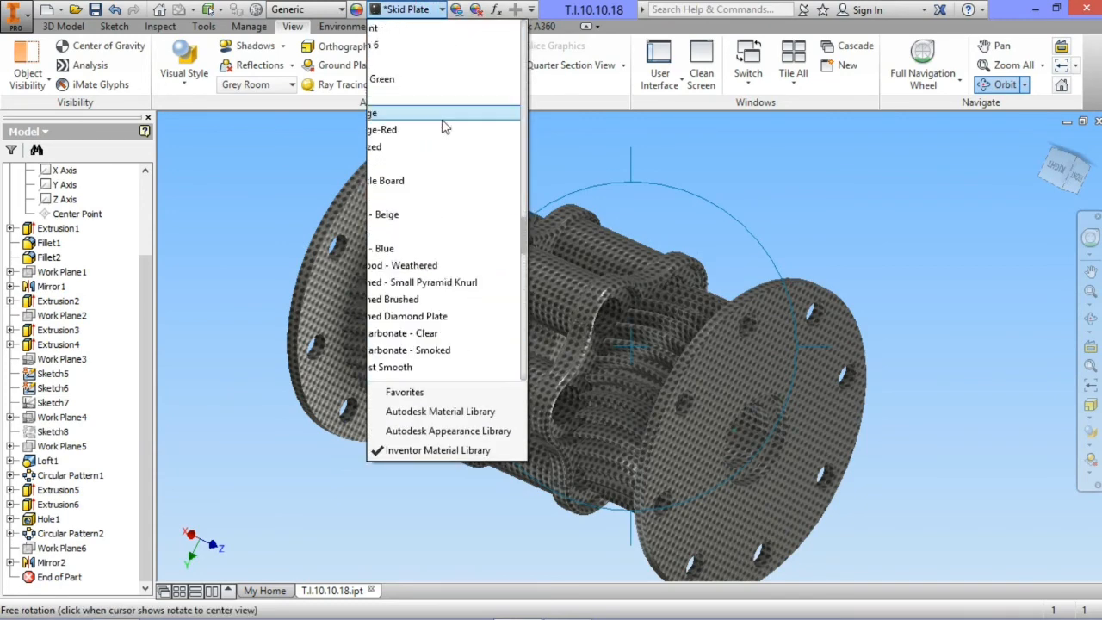
scroll(399, 133, up, 9)
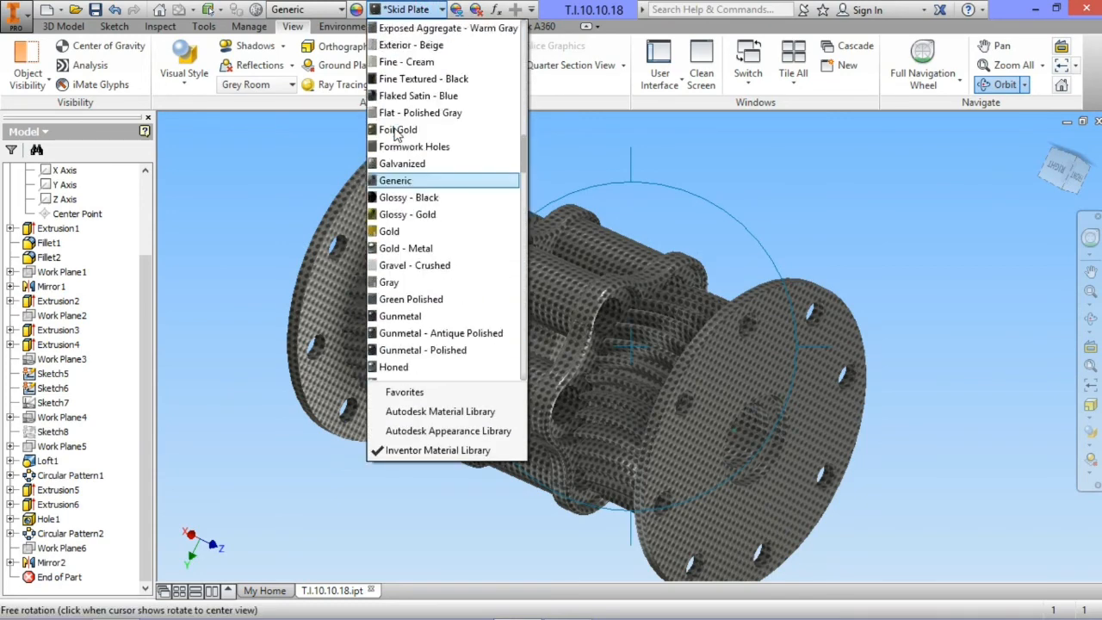
scroll(399, 130, up, 10)
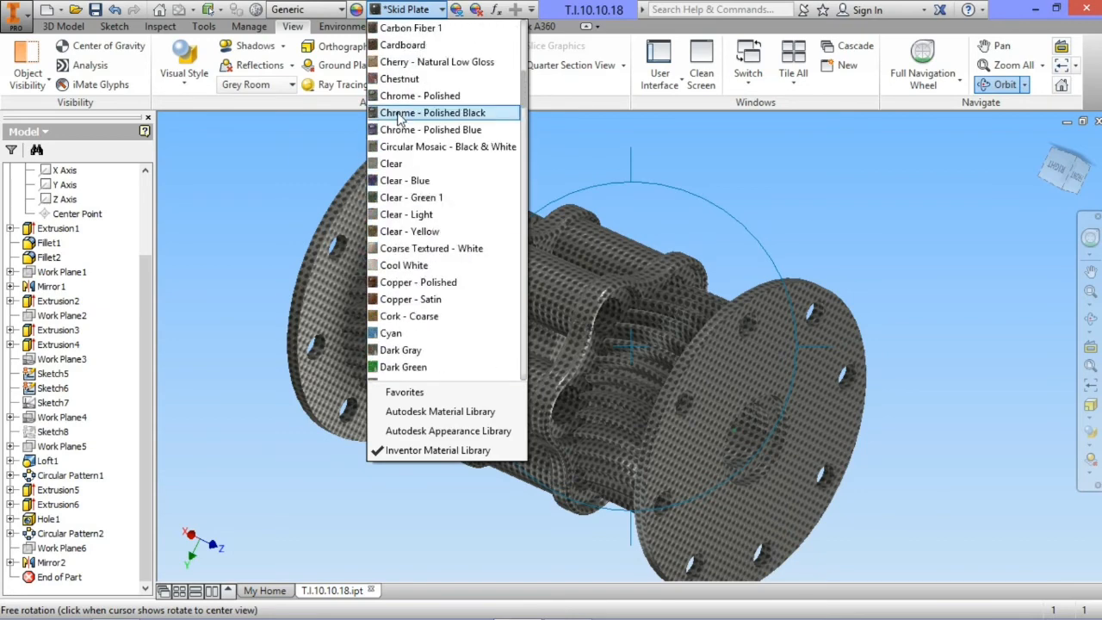
scroll(398, 121, up, 1)
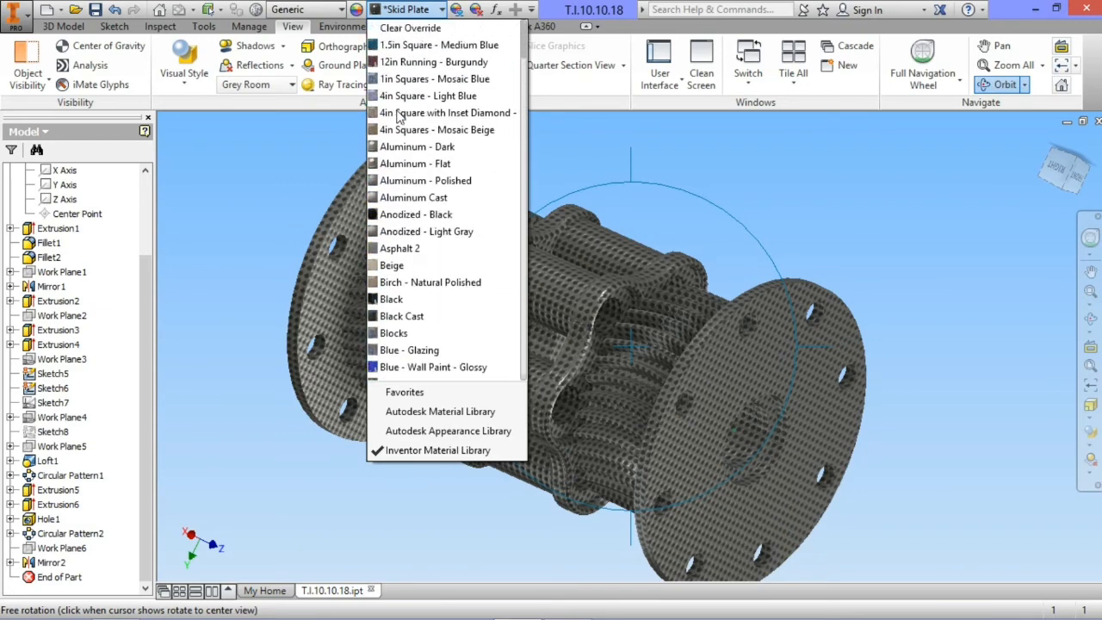
scroll(413, 173, down, 11)
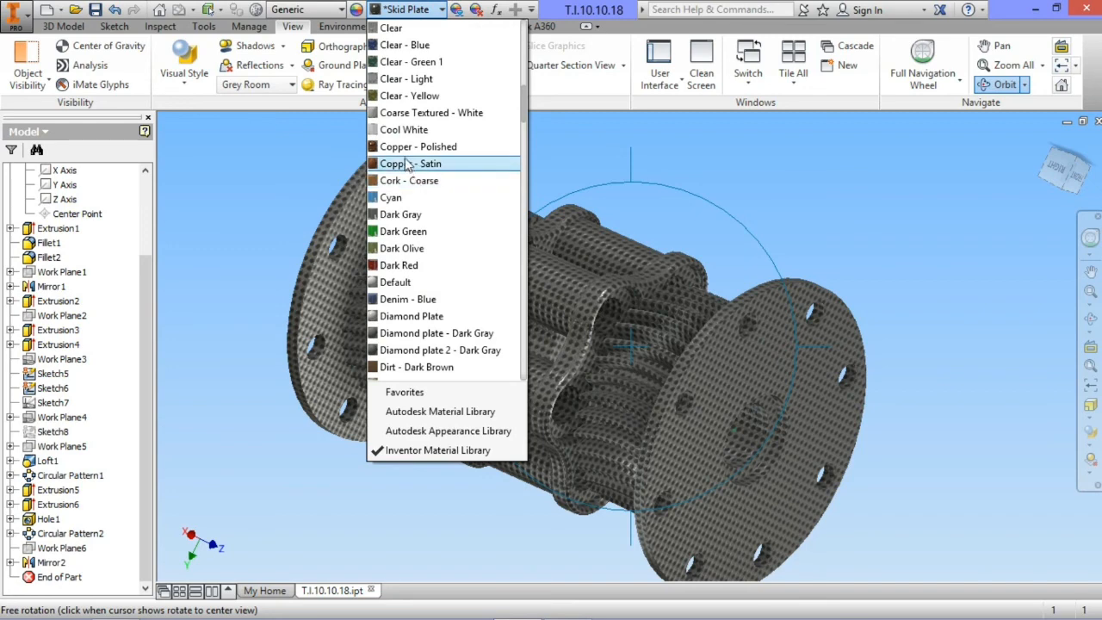
scroll(407, 165, down, 2)
scroll(406, 215, down, 2)
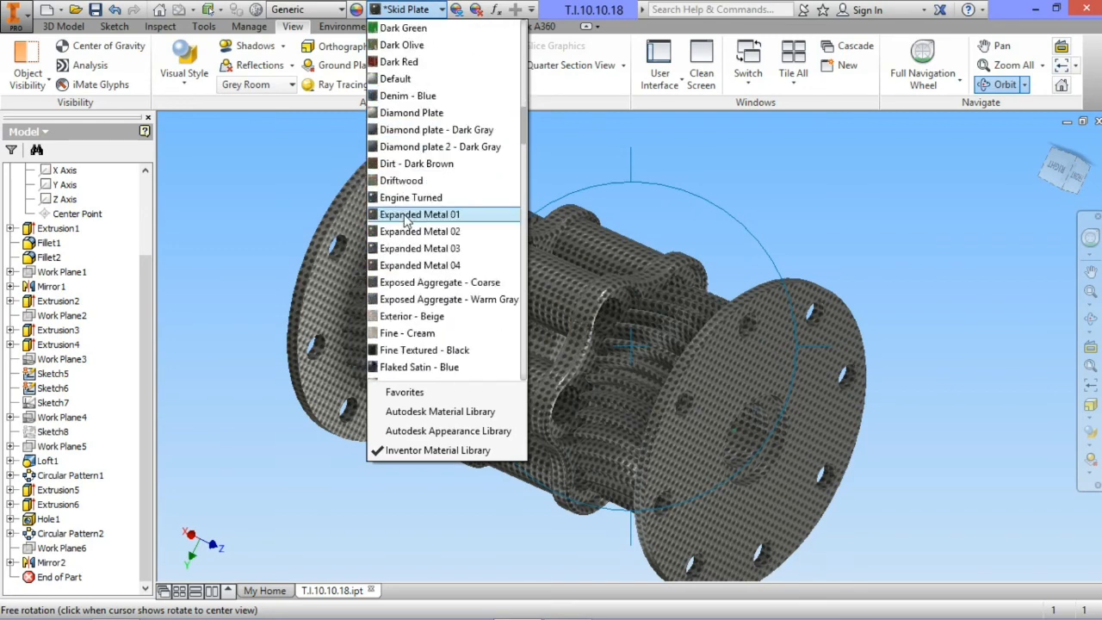
scroll(406, 220, down, 2)
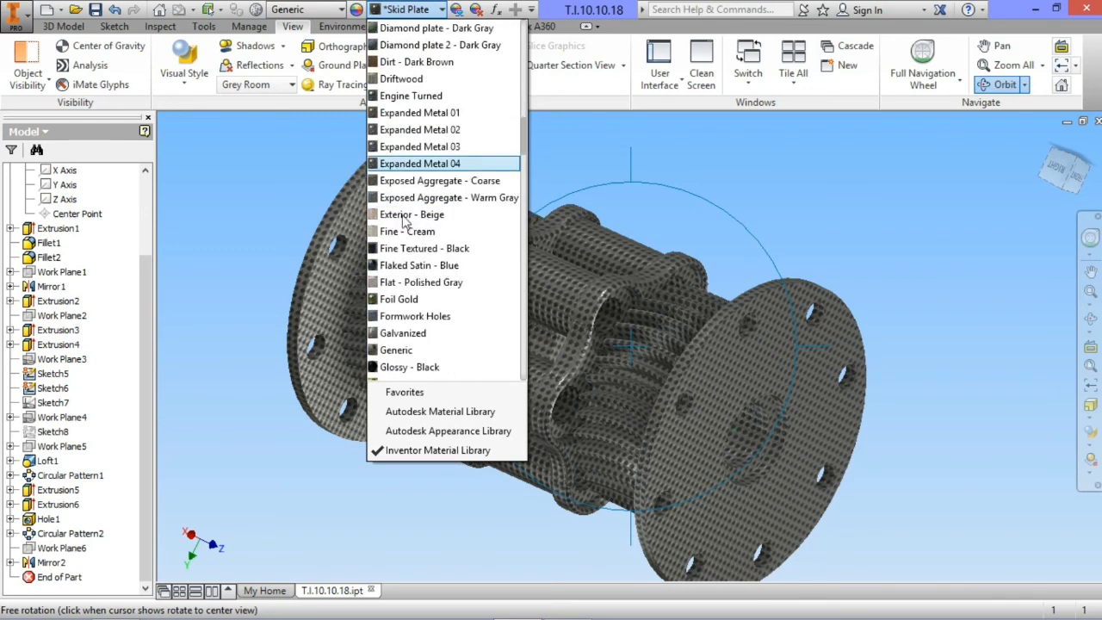
scroll(403, 223, down, 2)
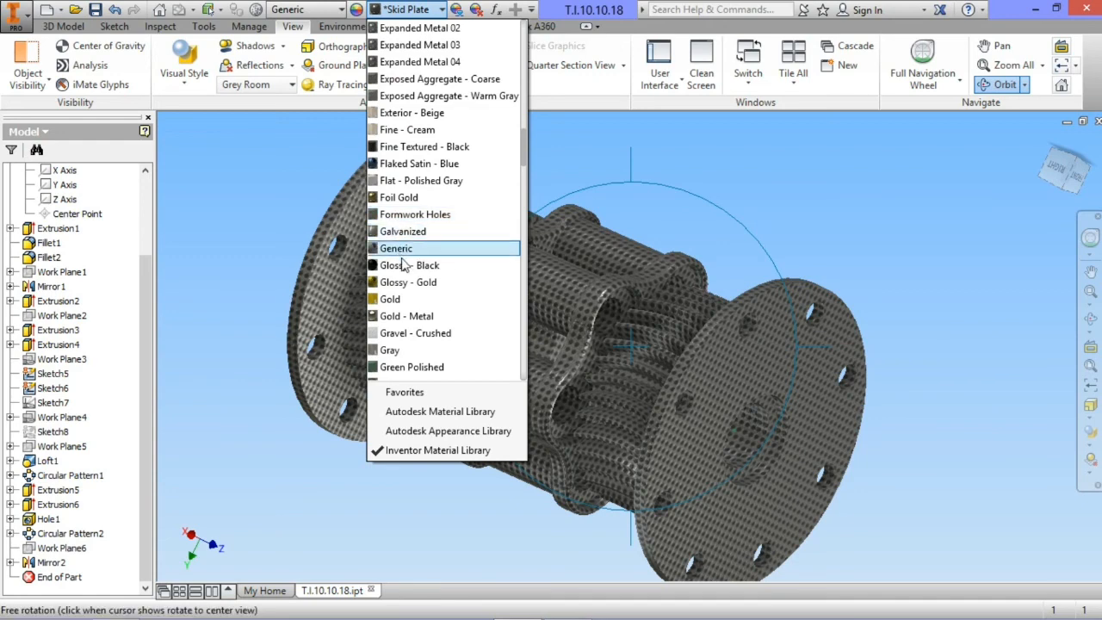
scroll(413, 284, down, 1)
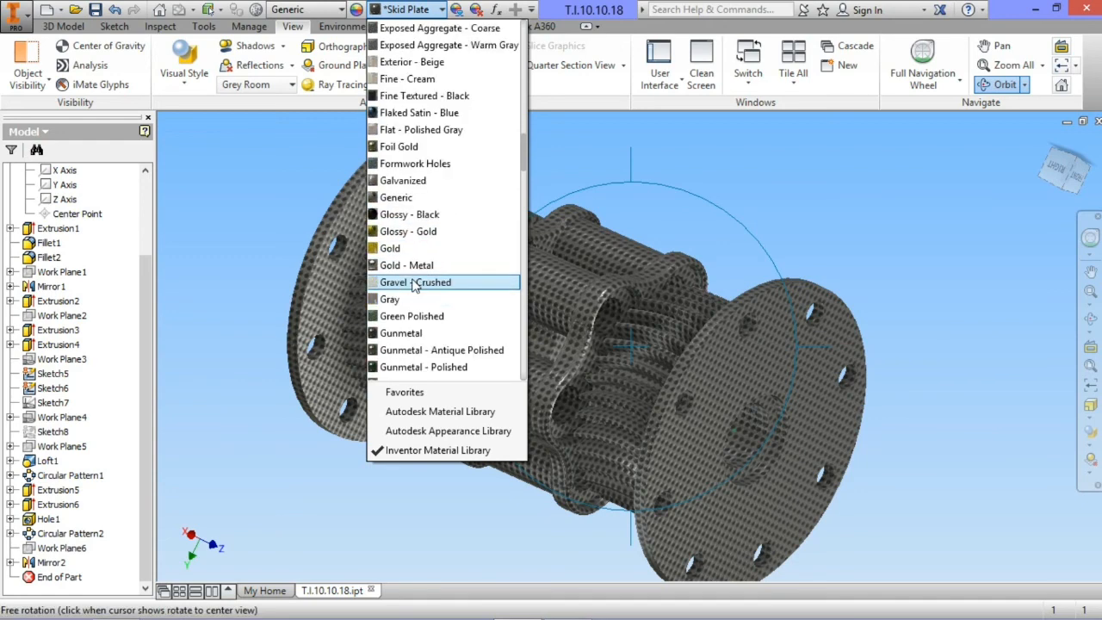
scroll(413, 286, down, 4)
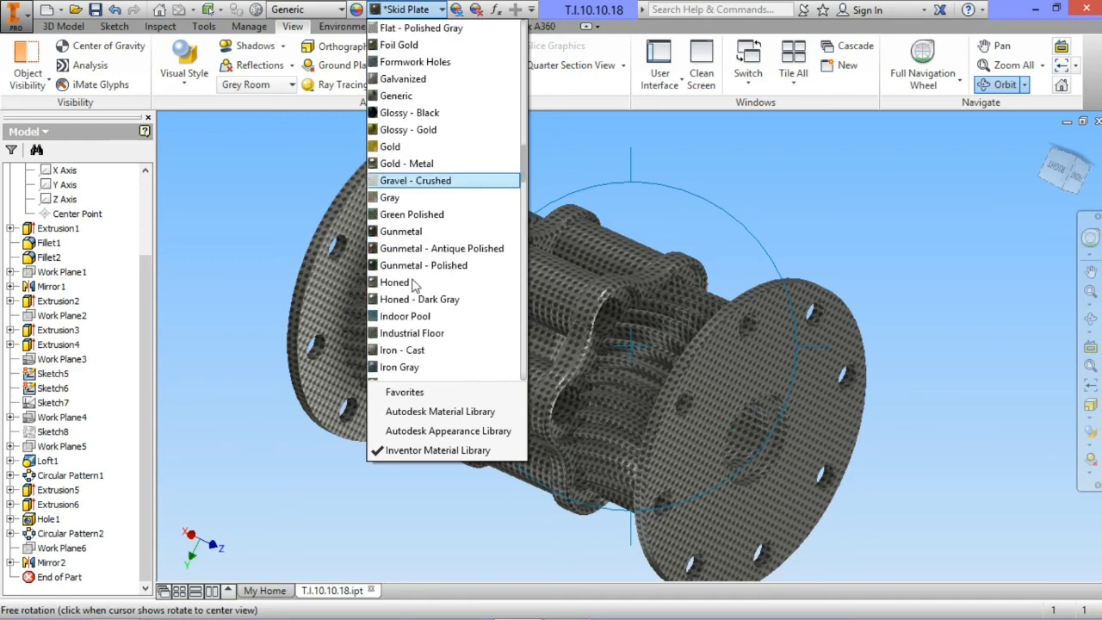
scroll(413, 284, down, 4)
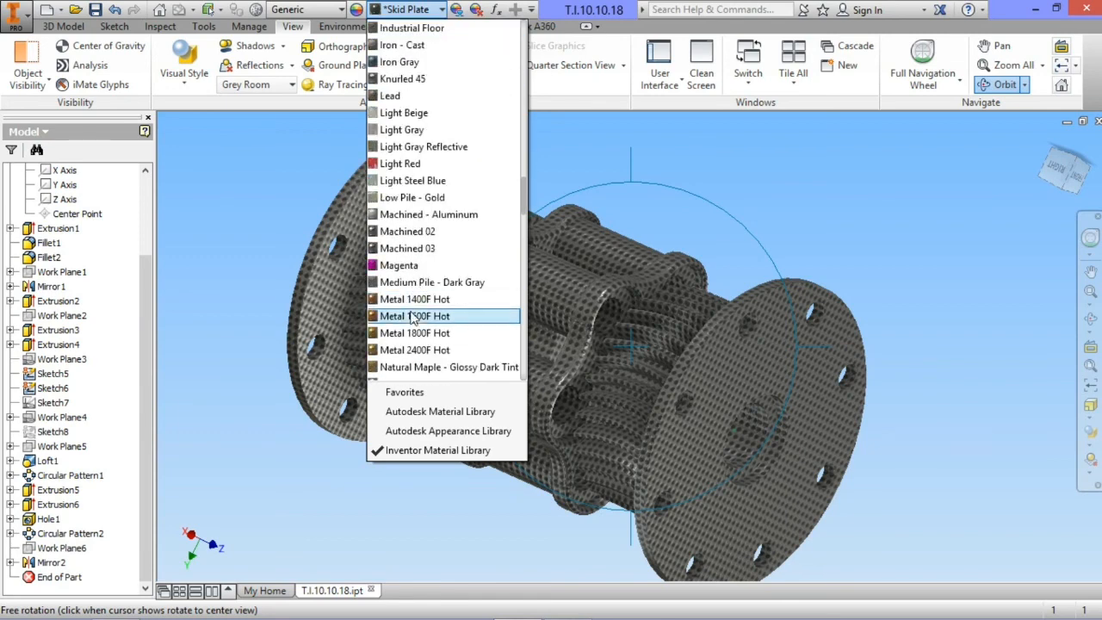
click(414, 316)
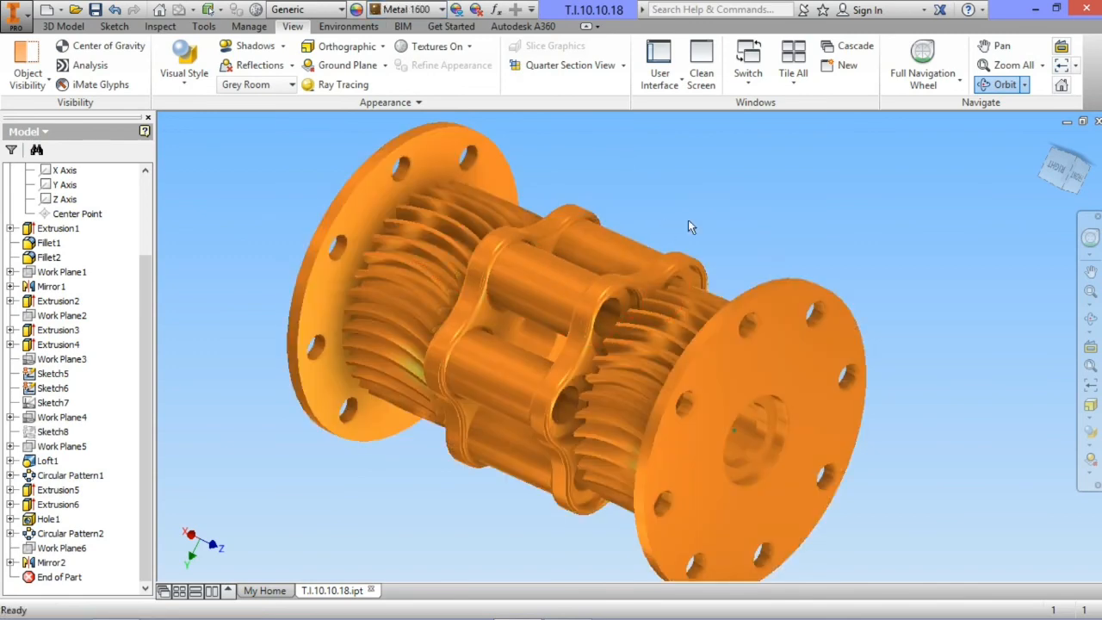
click(1090, 318)
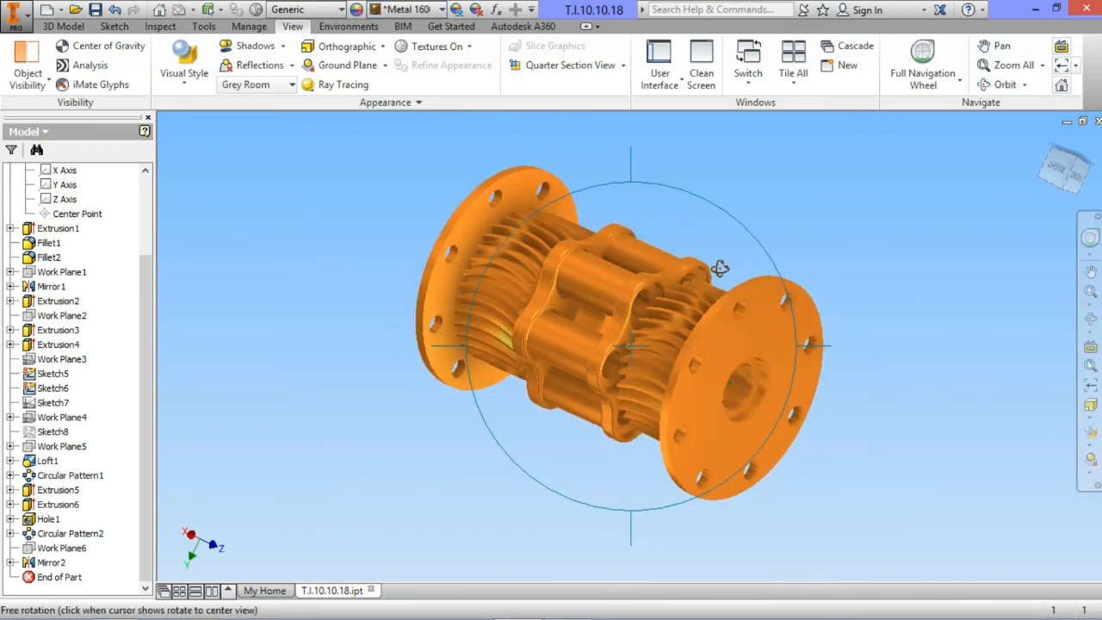